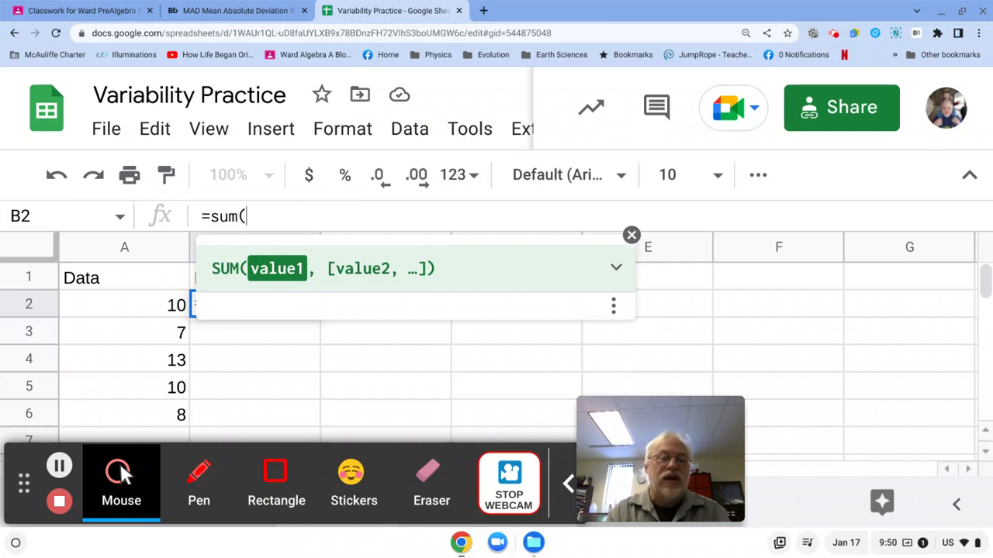
Complete the mean formula in B2 as =sum(a2:a6)/count(a2:a6).
type("a")
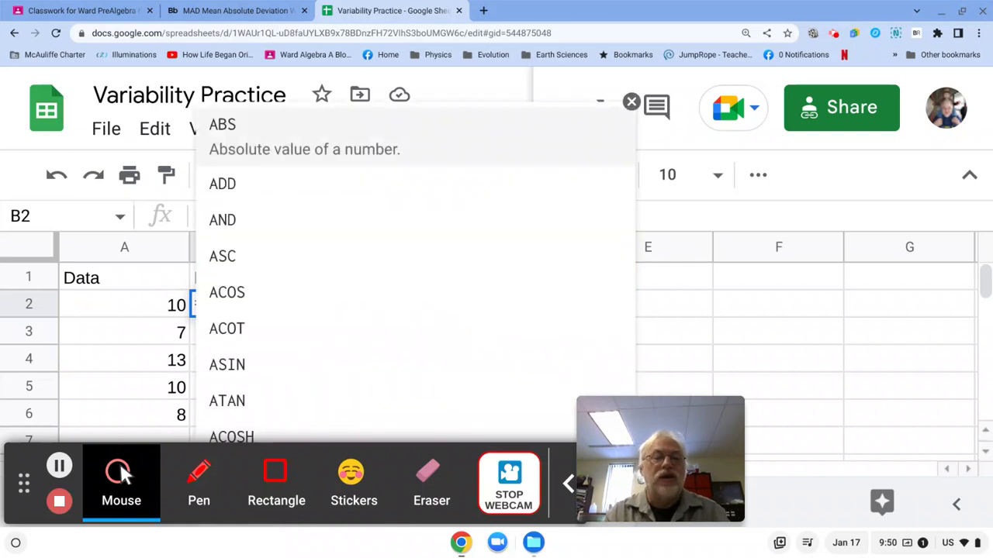
type("2")
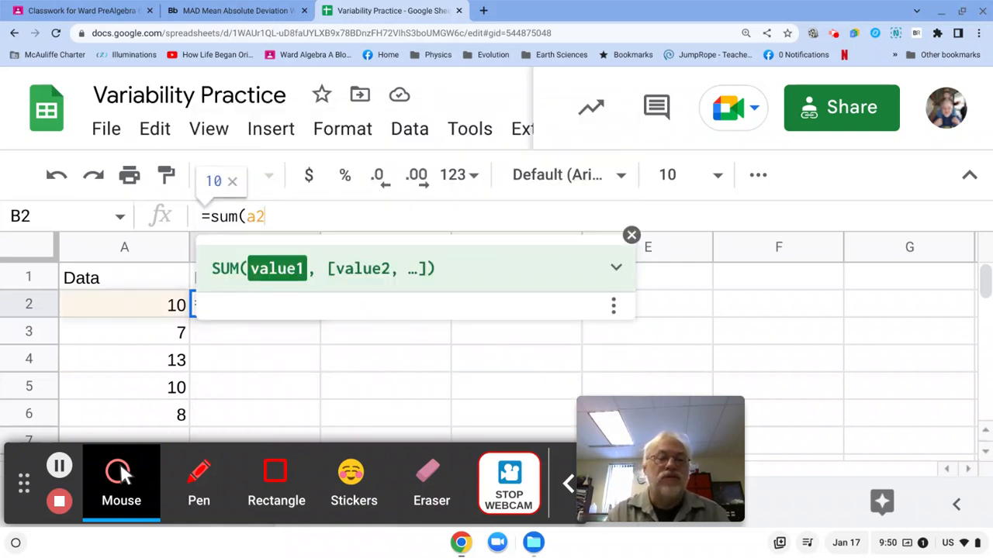
type(":a6)")
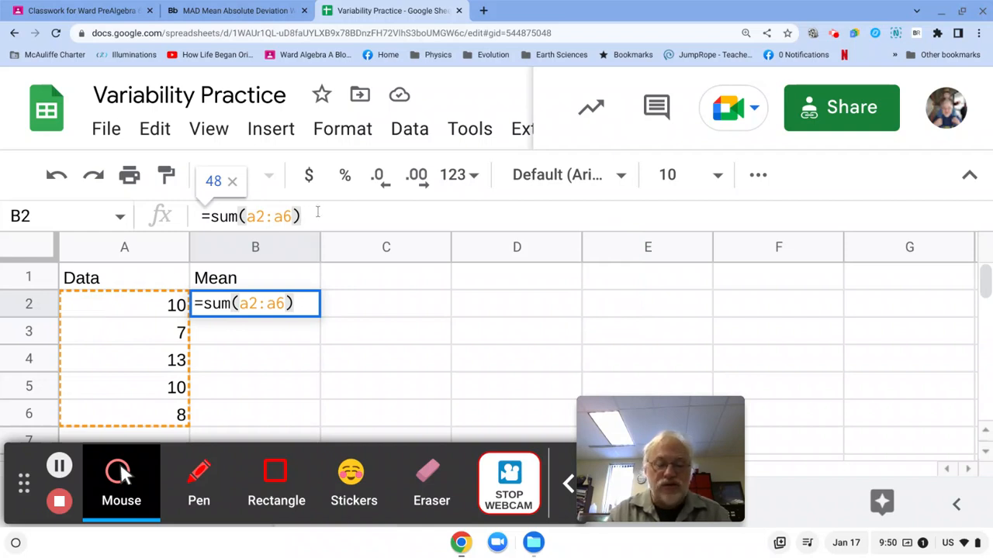
type("/")
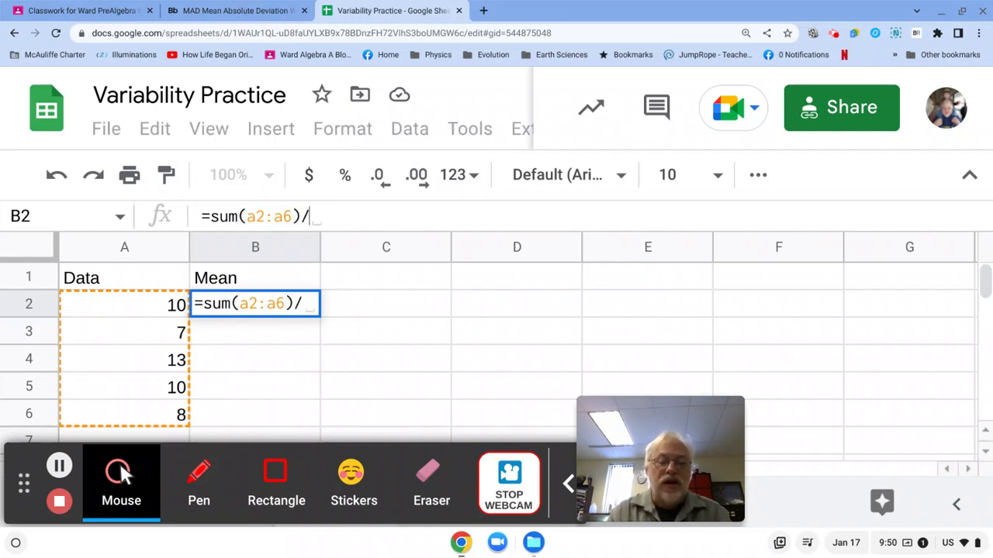
type("cou")
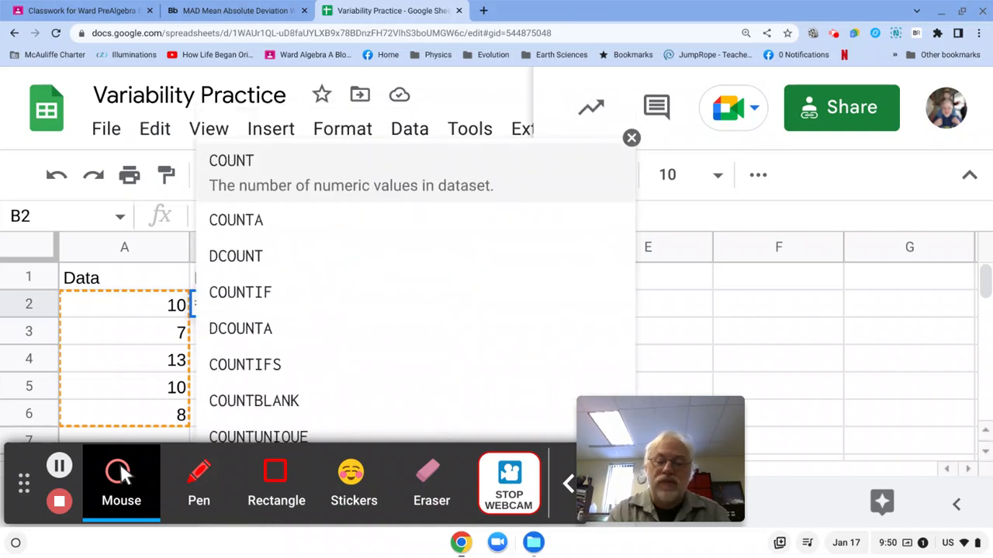
type("nt(a2")
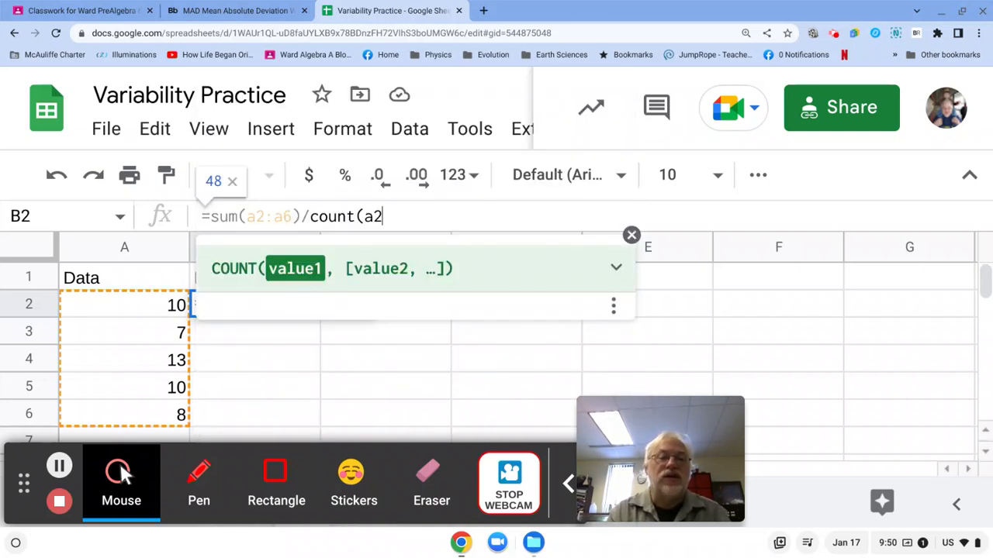
type(":a6")
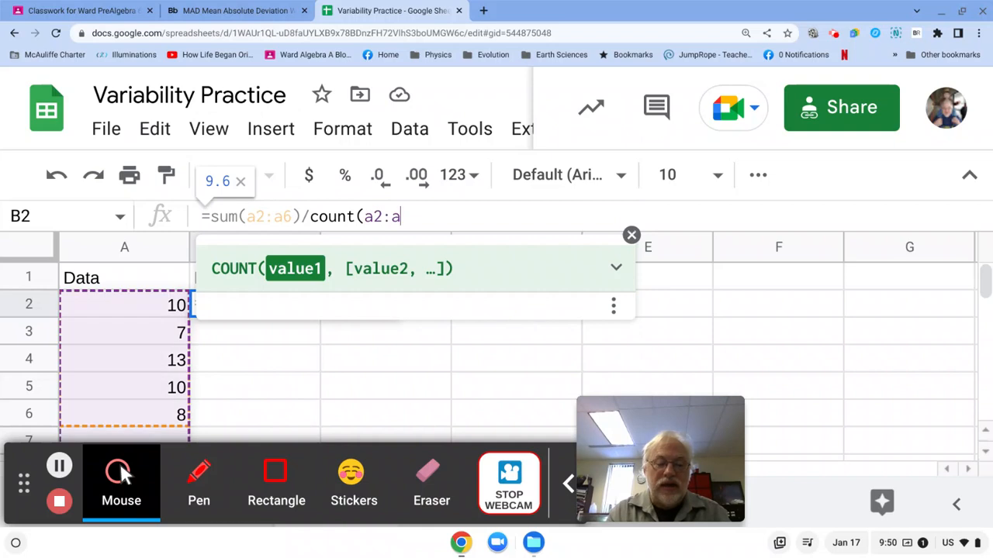
type(")")
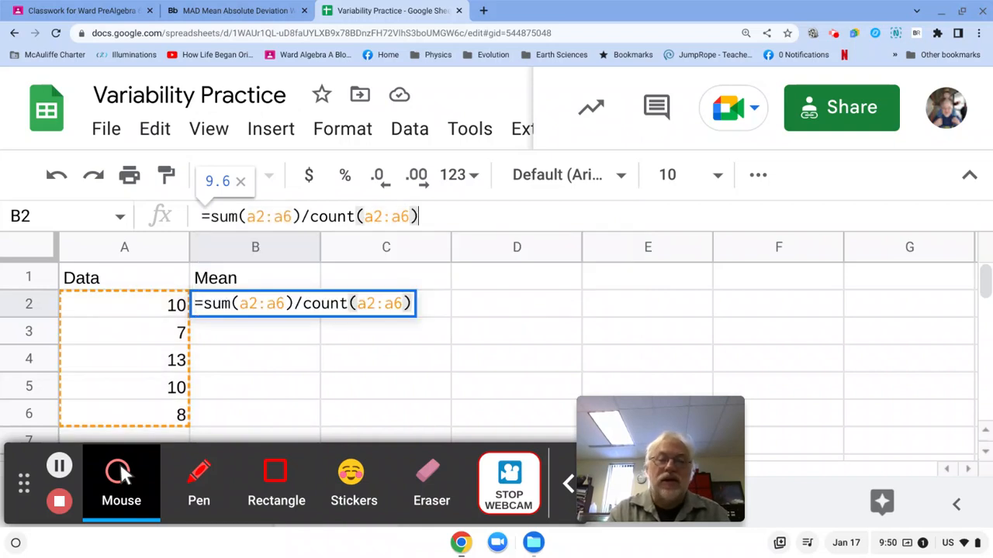
key("Return")
Copy the mean formula from B2 and paste it into each of the cells B3 to B6.
key("Up")
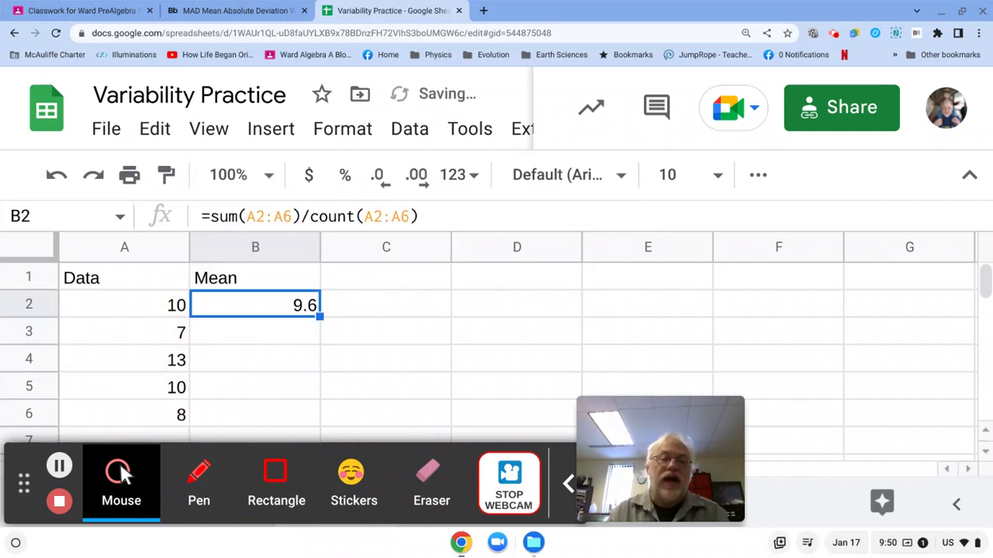
key("ctrl+c")
key("Down")
key("ctrl+v")
key("Down")
key("ctrl+v")
key("Down")
key("ctrl+v")
key("Down")
key("ctrl+v")
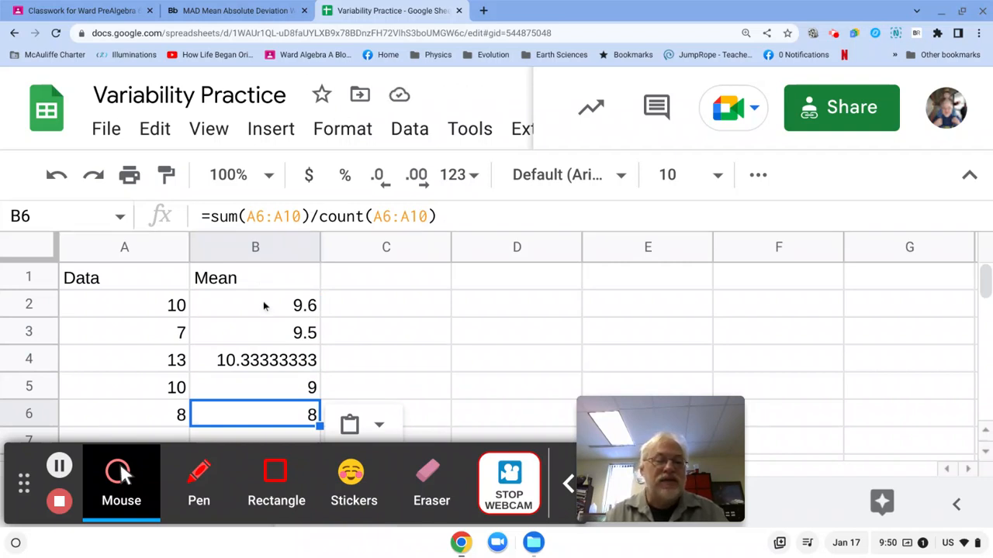
Examine the cell references in the copied mean formulas in B3 to B6 and compare them with B2.
left_click(259, 332)
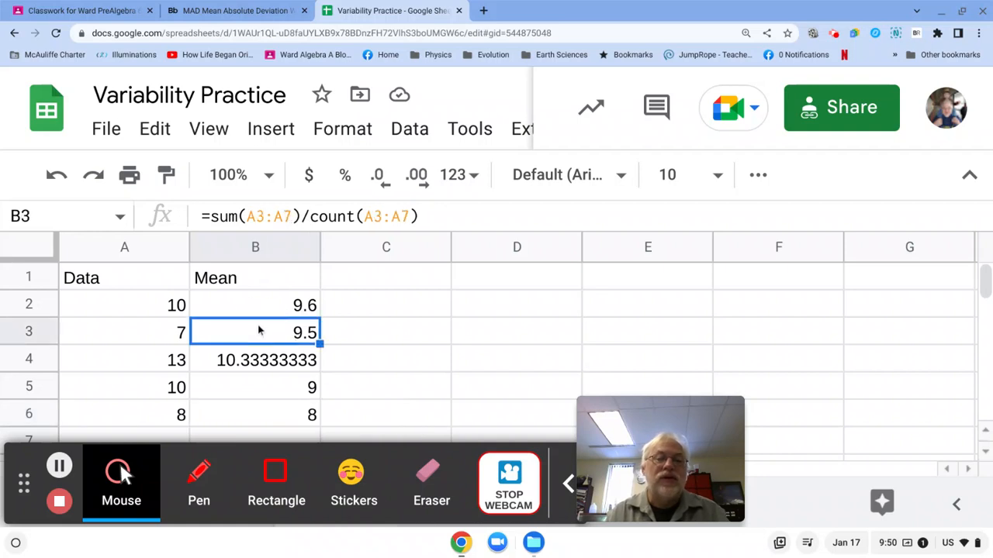
key("Down")
key("Down")
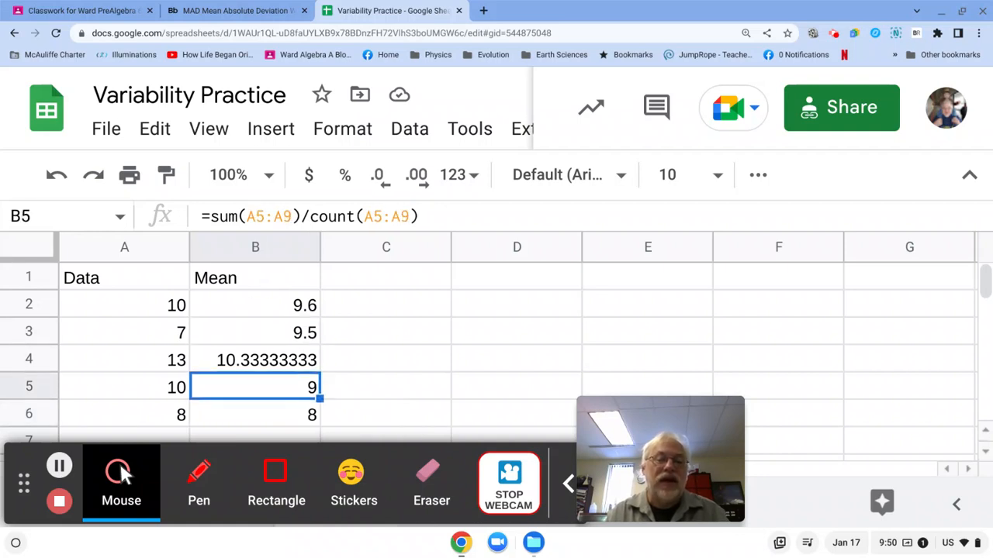
key("Down")
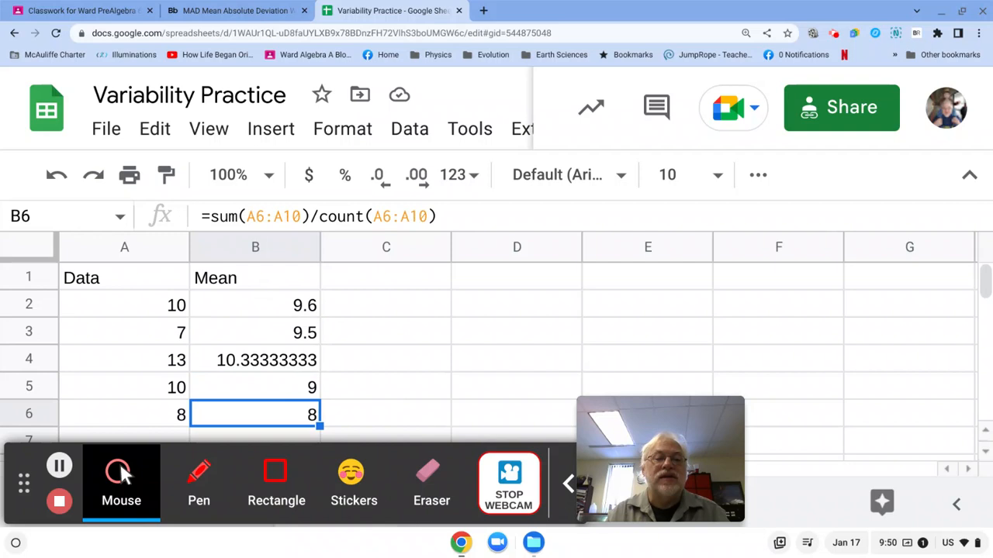
key("Up")
key("Up")
key("Up")
key("Up")
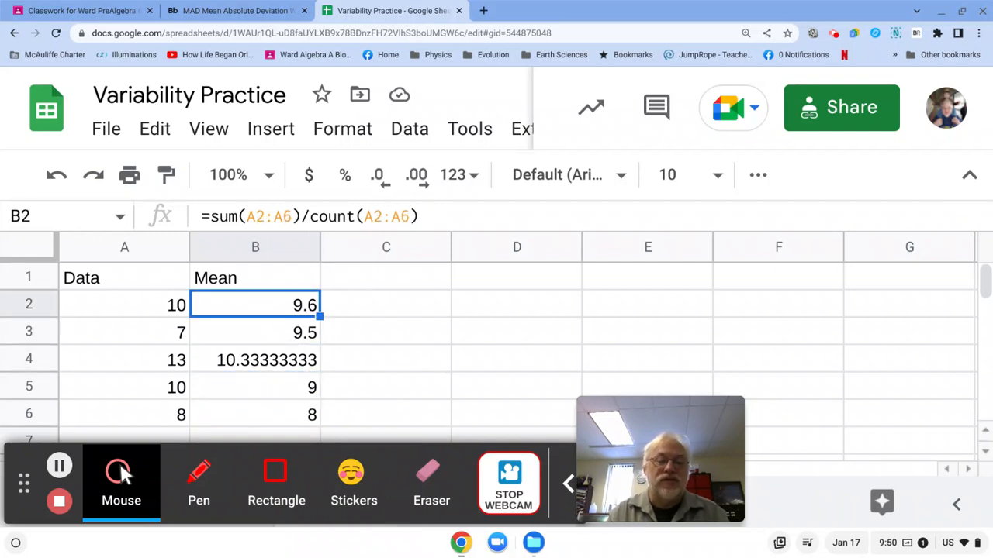
Clear the pasted mean formulas from B3 to B6, keeping only the one in B2.
key("Down")
key("Down")
key("Down")
key("Down")
key("Delete")
key("Up")
key("Delete")
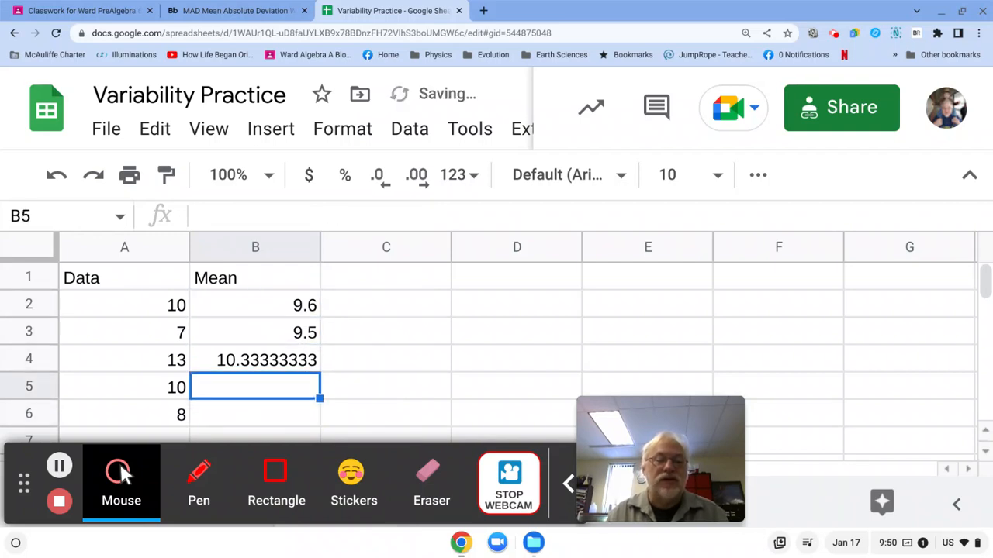
key("Up")
key("Delete")
key("Up")
key("Delete")
key("Up")
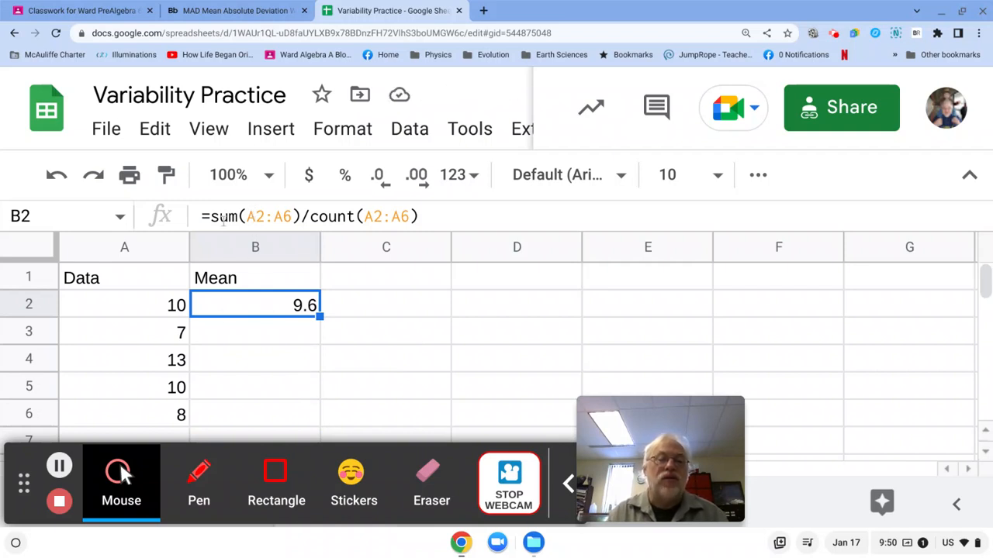
Make the range inside the sum part of the B2 formula absolute, as $A$2:$A$6.
left_click(249, 216)
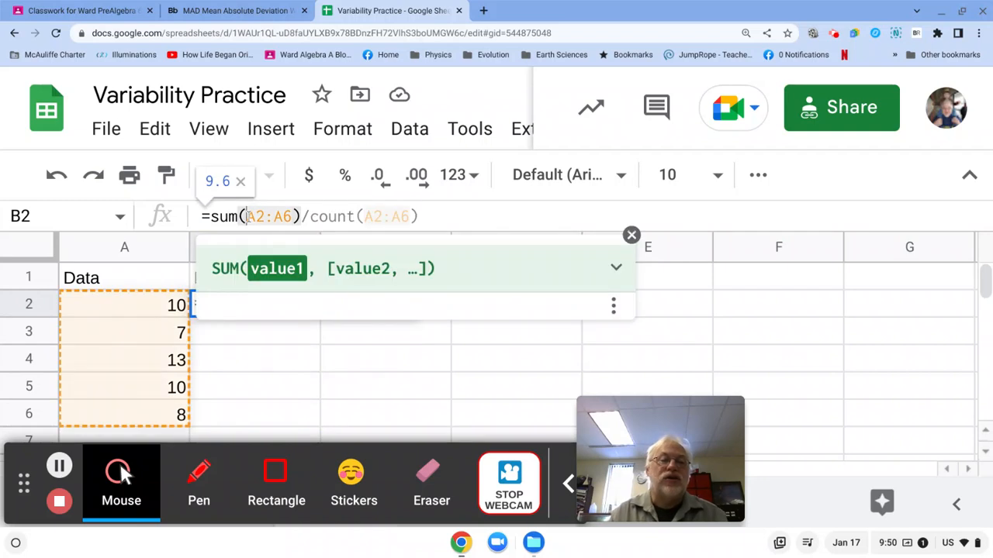
type("$")
key("Right")
type("$")
key("Right")
key("Right")
type("$")
key("Right")
type("$")
Make the range inside the count part of the B2 formula absolute as $A$2:$A$6, and commit the formula.
key("Right")
key("Right")
key("Right")
key("Right")
key("Right")
key("Right")
key("Right")
key("Right")
key("Right")
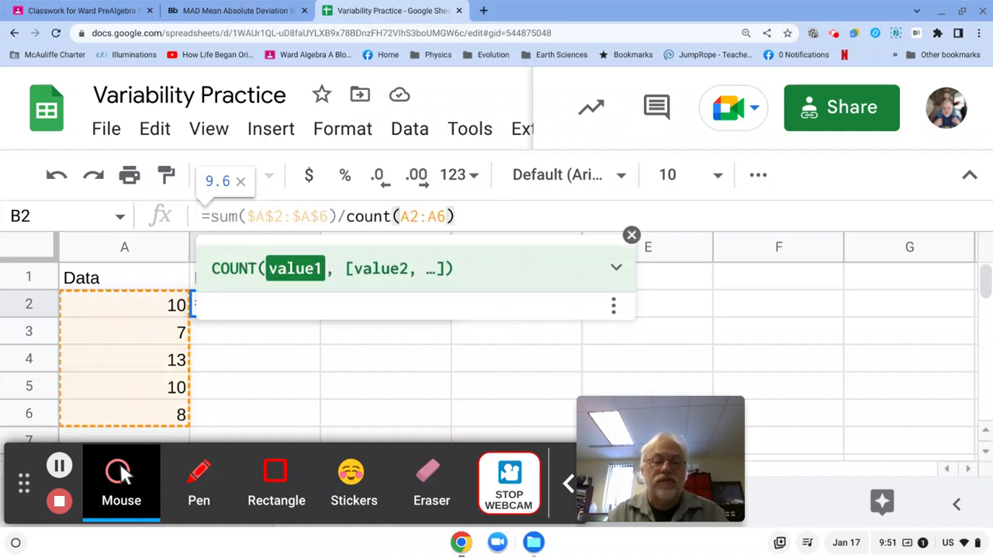
type("$")
key("Right")
type("$")
key("Right")
key("Right")
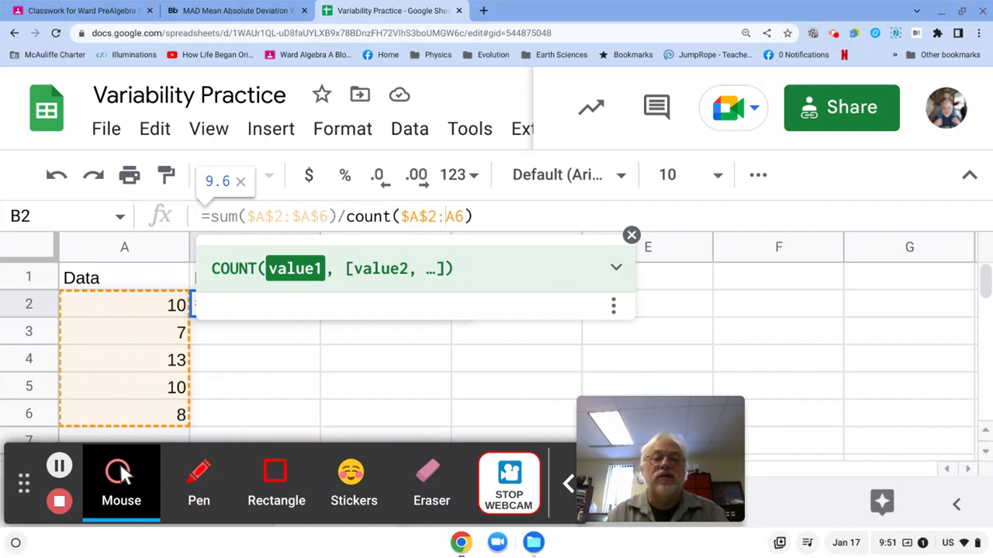
type("$")
key("Right")
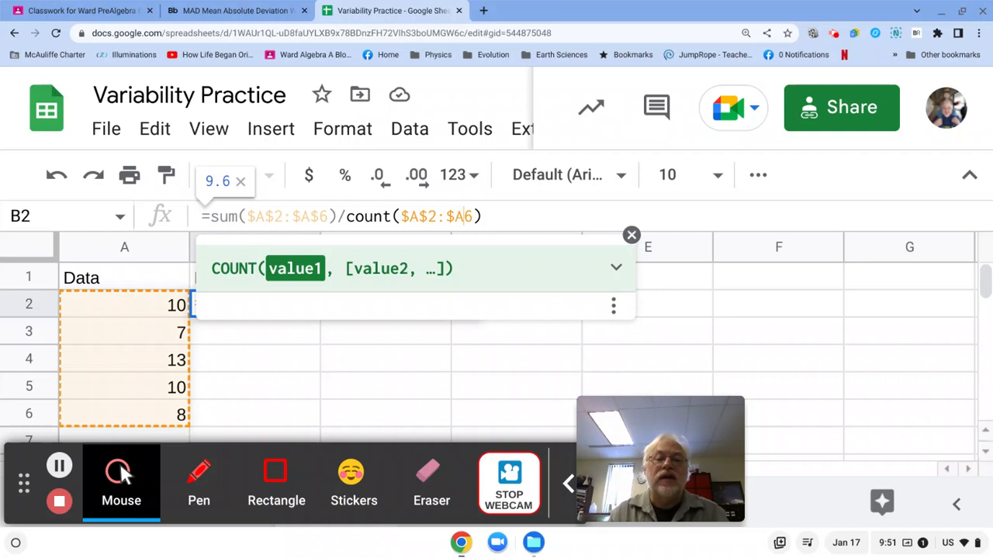
type("$")
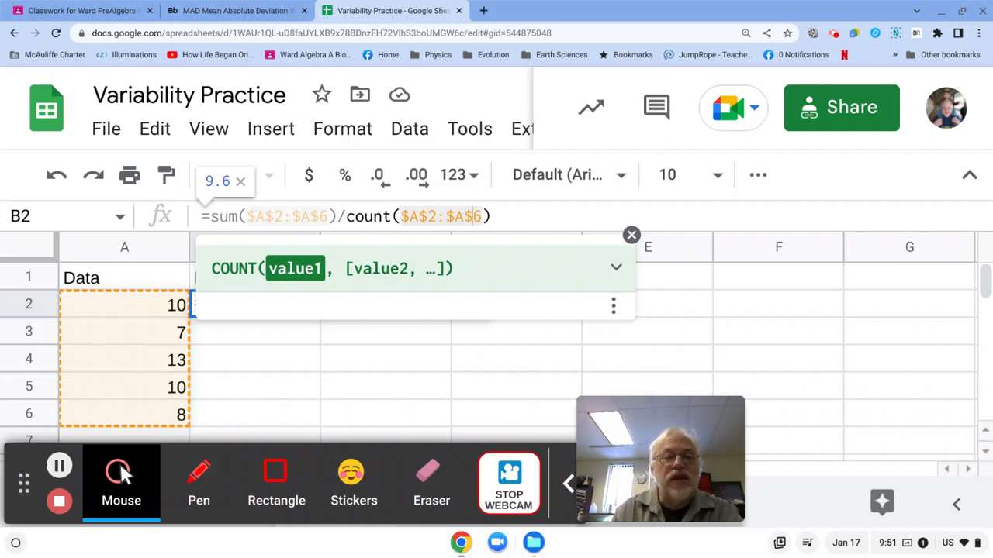
key("Return")
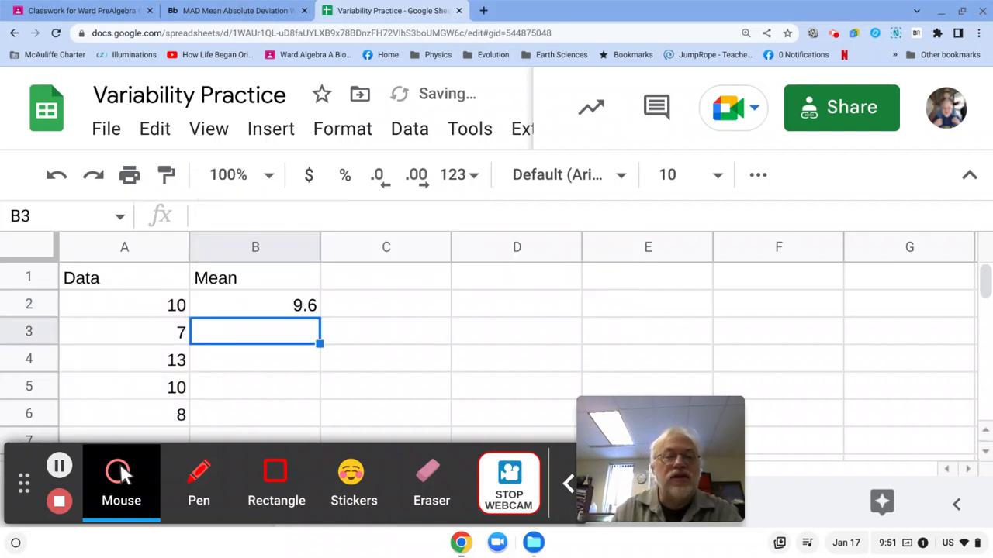
Fill the absolute-reference mean formula from B2 down through B6.
left_click(251, 309)
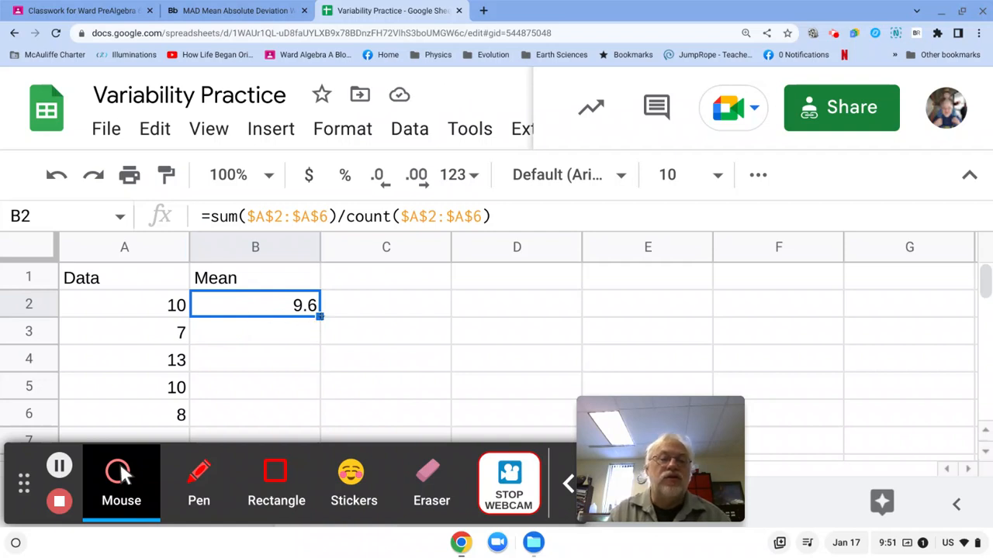
double_click(319, 317)
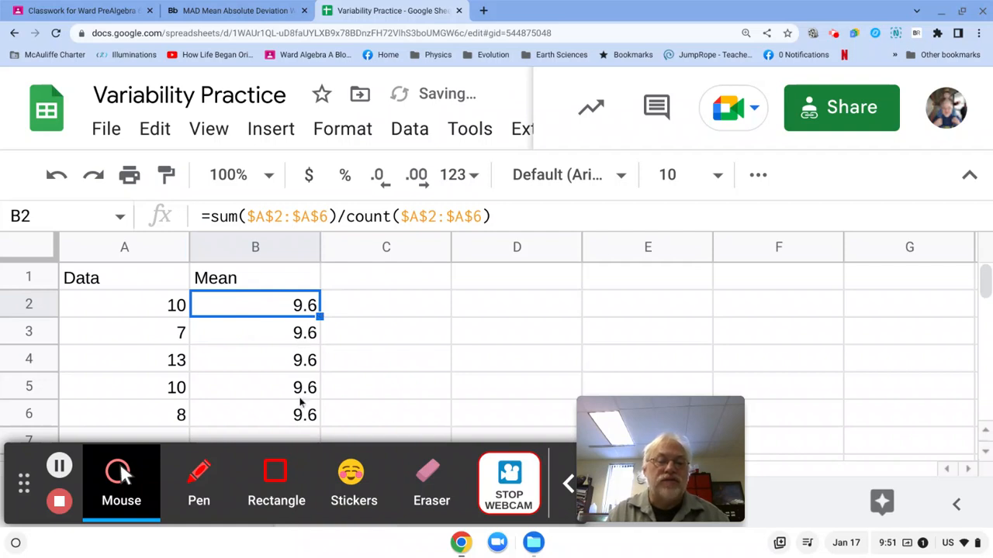
Enter the column heading Deviations in C1.
left_click(353, 284)
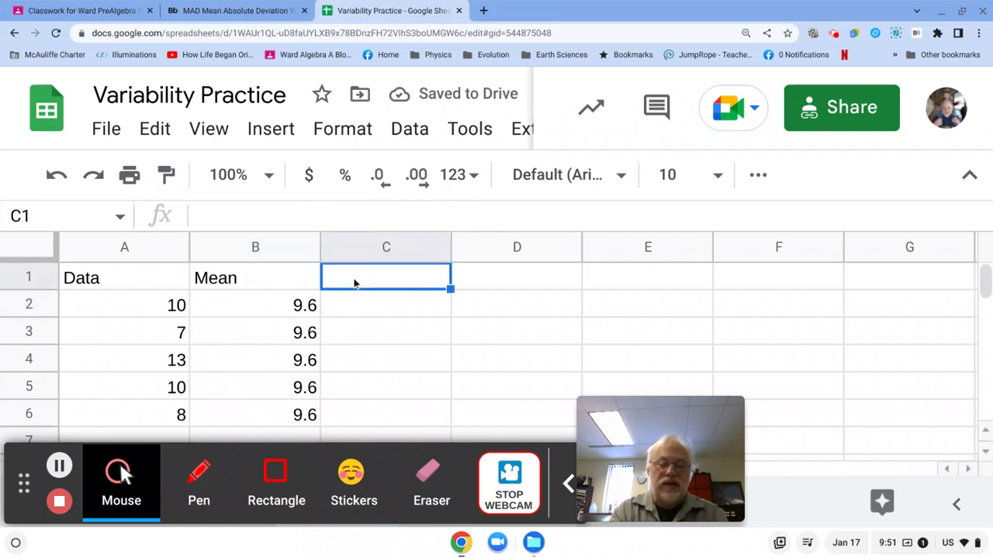
type("Deviations")
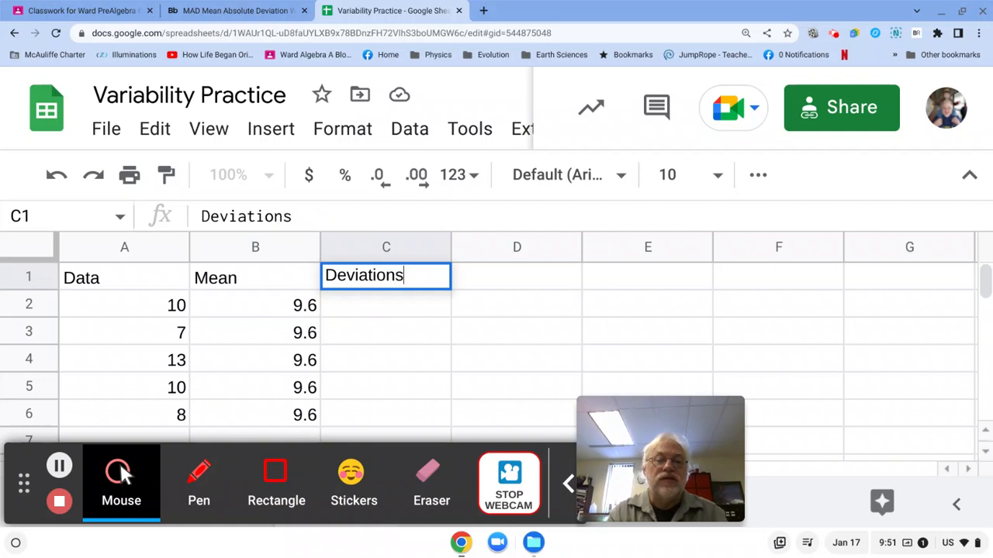
key("Return")
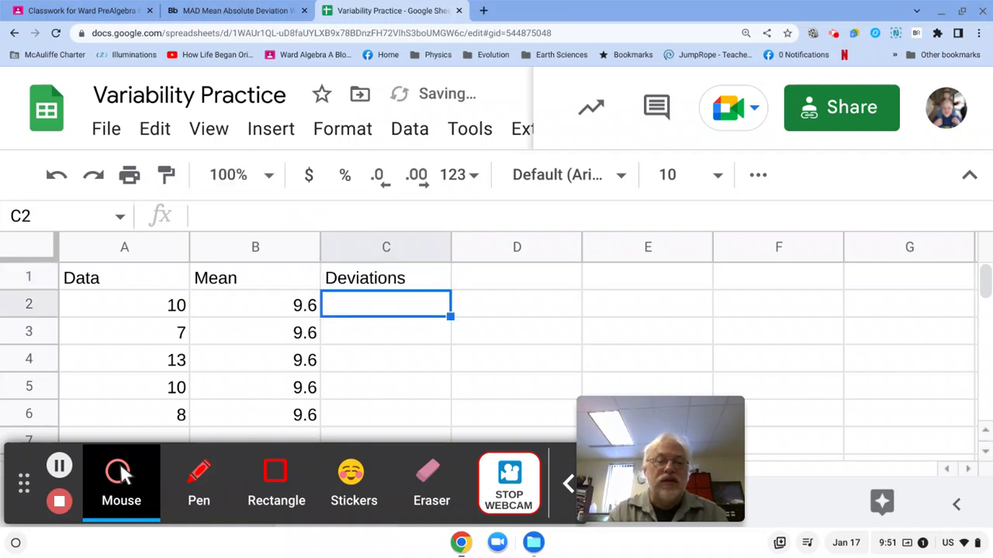
Enter the formula =A2-B2 in C2 to calculate the first value's deviation from the mean.
type("=")
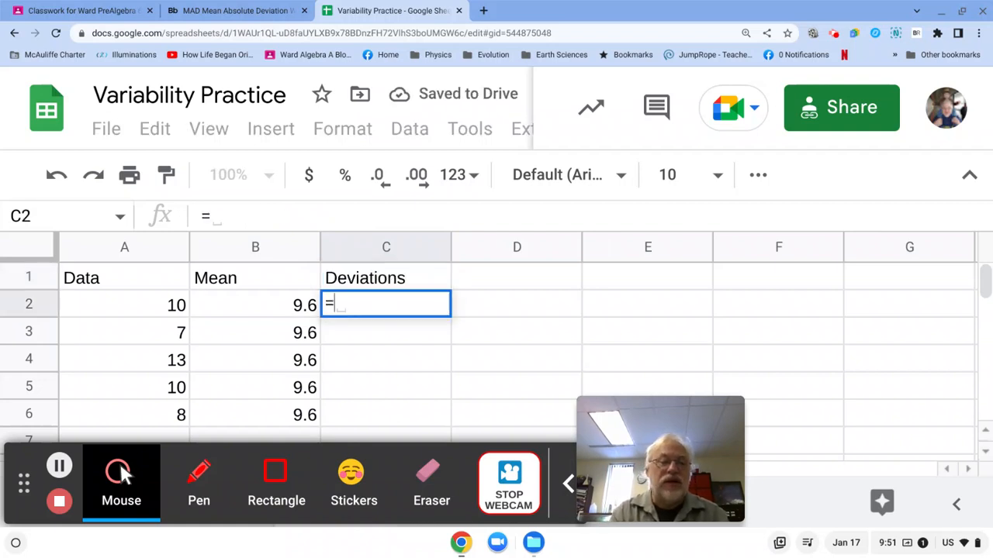
key("Left")
key("Left")
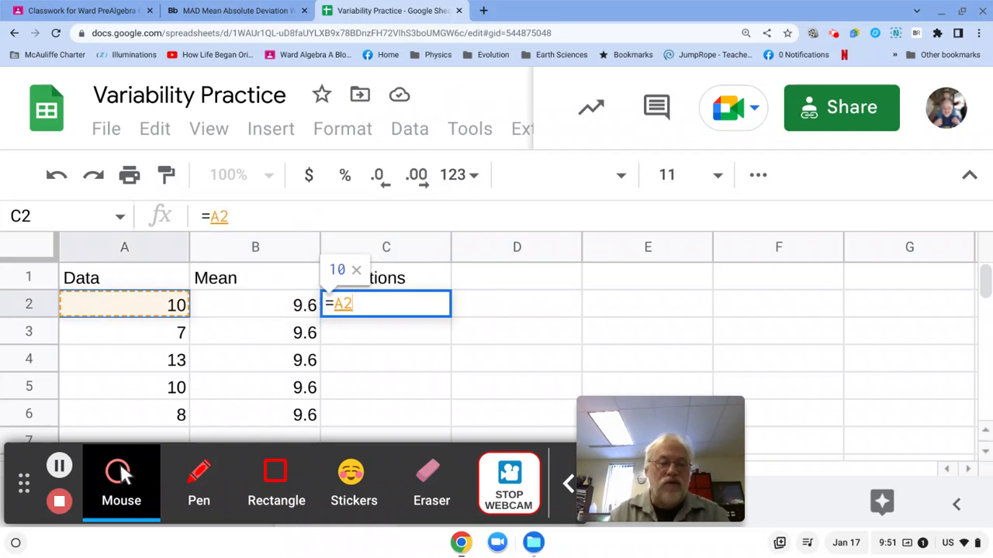
type("-")
key("Left")
key("Left")
key("Right")
key("Right")
key("Right")
key("Left")
key("Left")
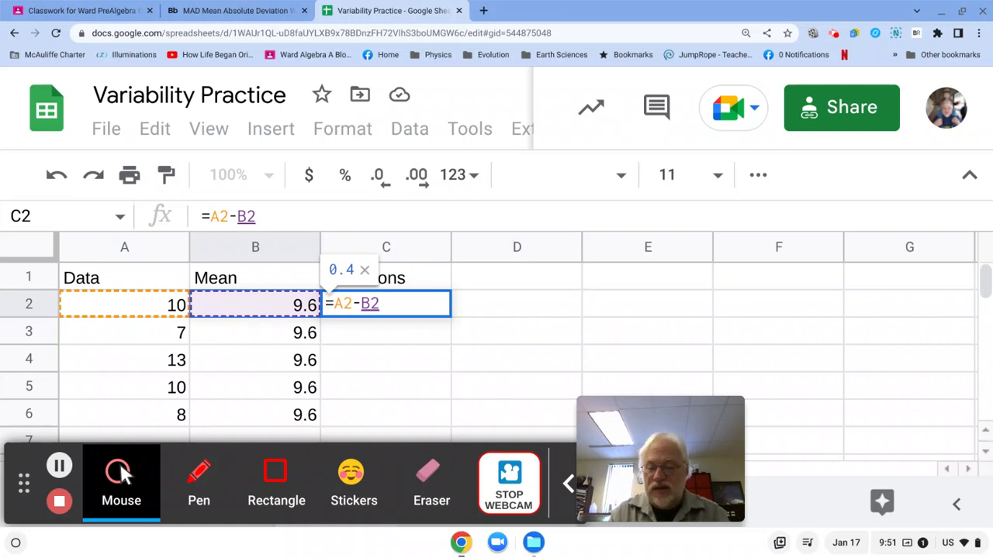
key("Return")
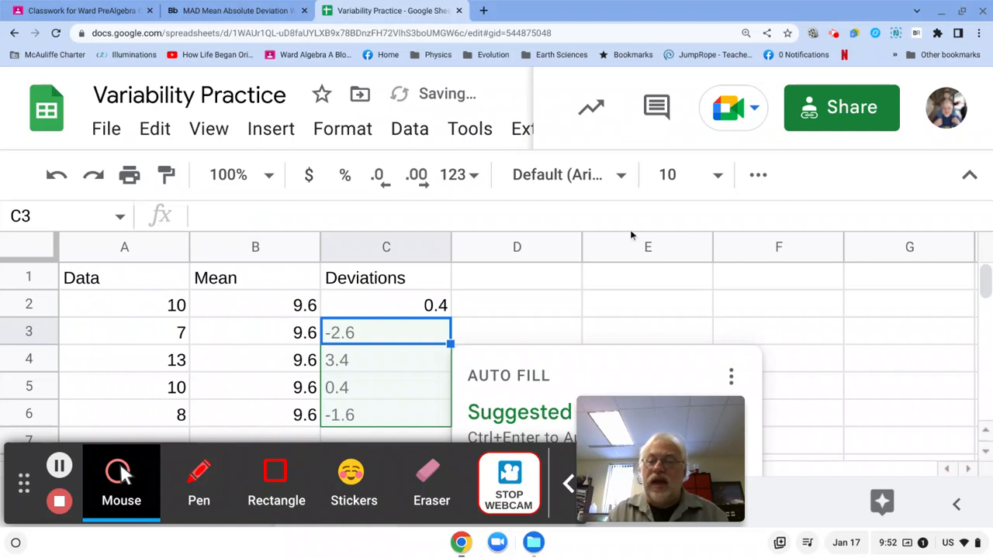
left_click(985, 281)
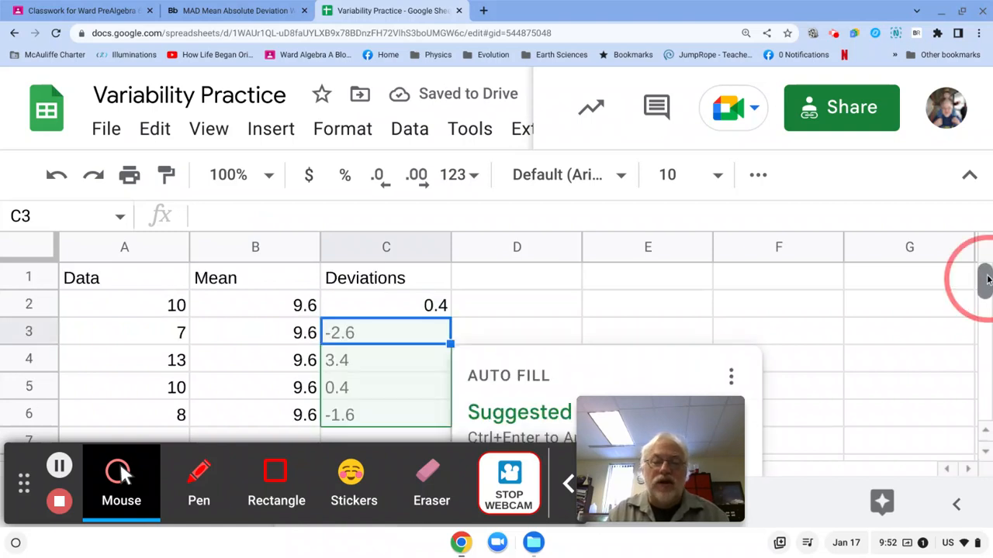
left_click(986, 451)
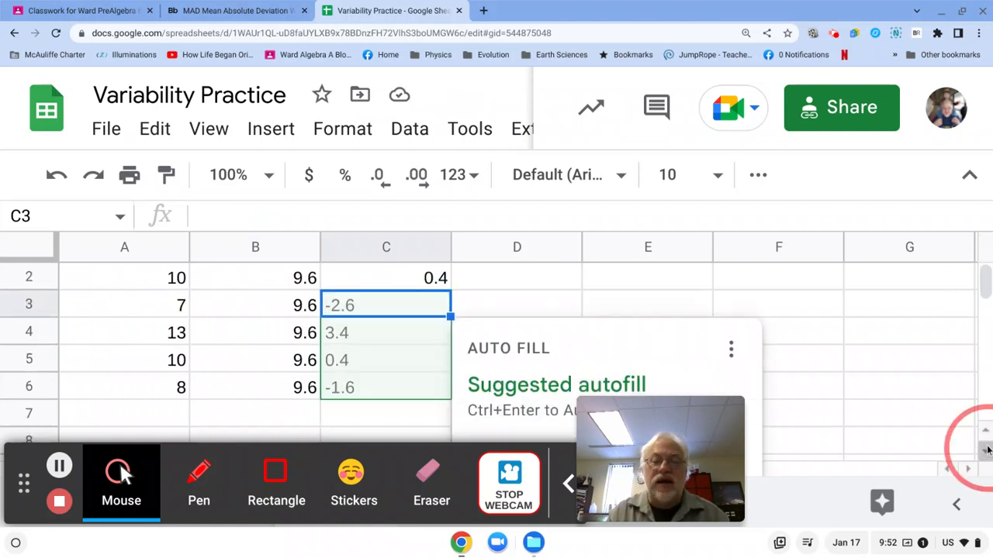
left_click(986, 450)
left_click(985, 451)
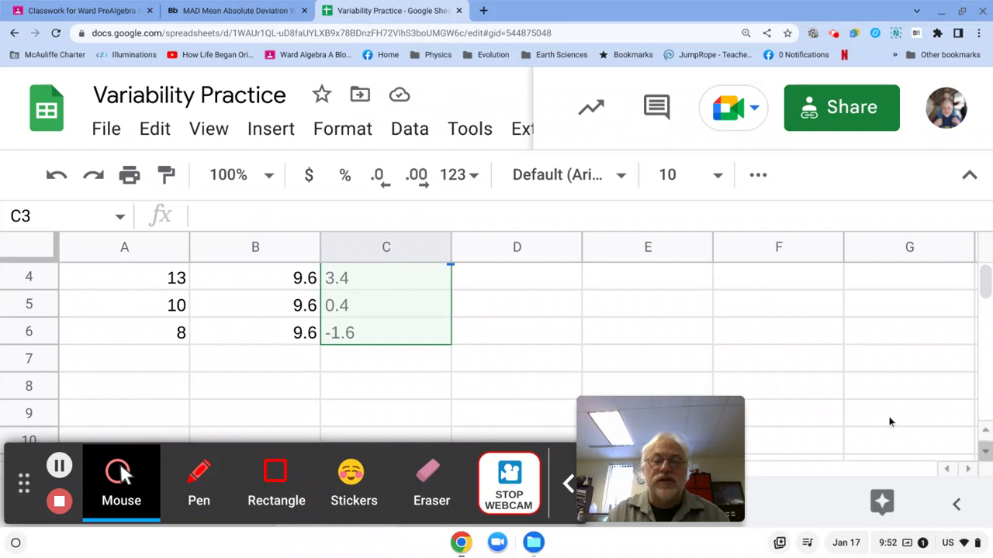
left_click(985, 429)
left_click(985, 430)
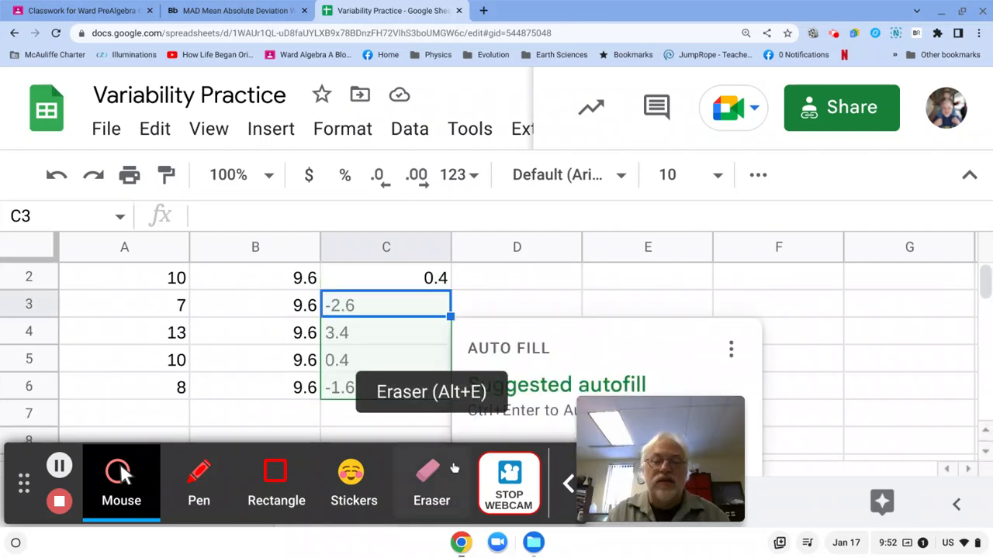
Fill the deviation formula from C2 down through C6.
left_click(476, 277)
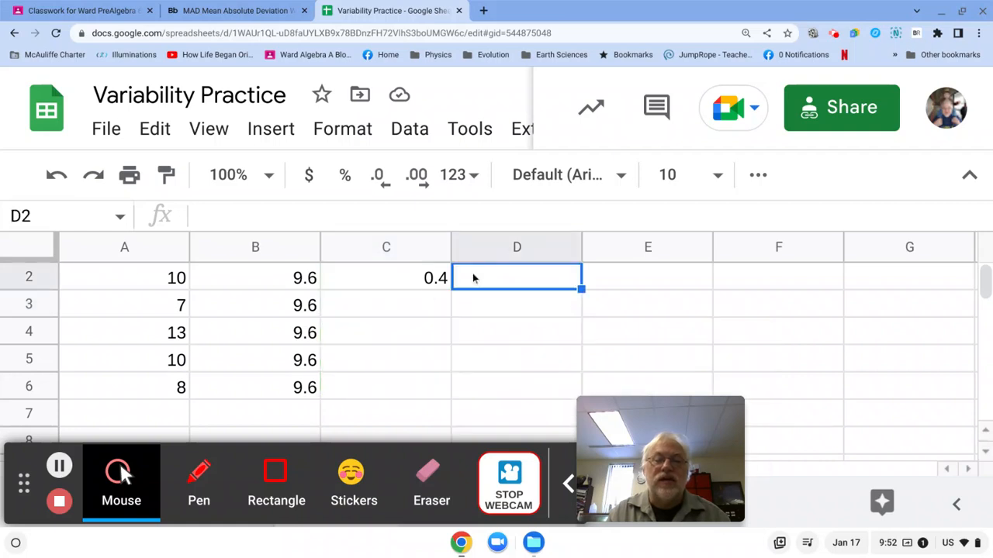
left_click(412, 302)
left_click(419, 279)
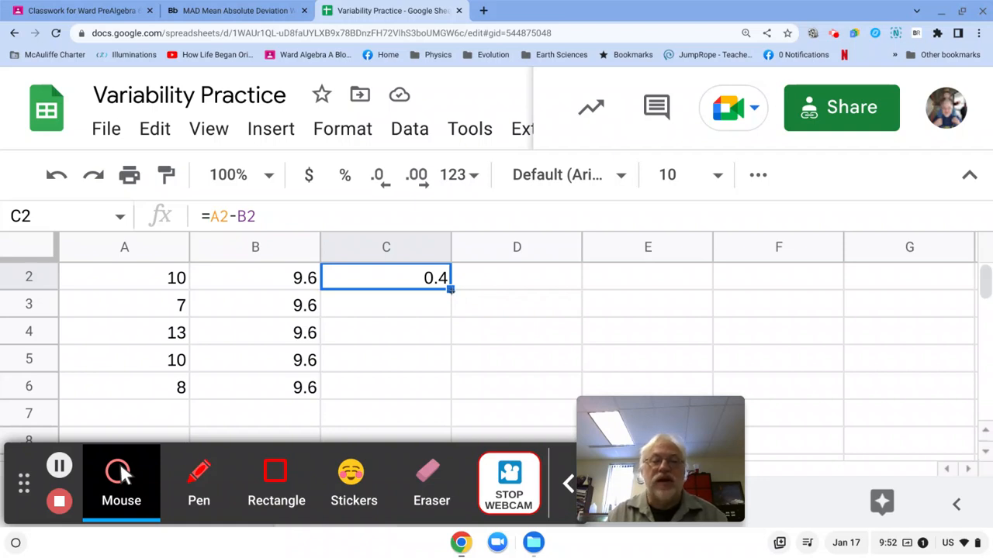
double_click(450, 288)
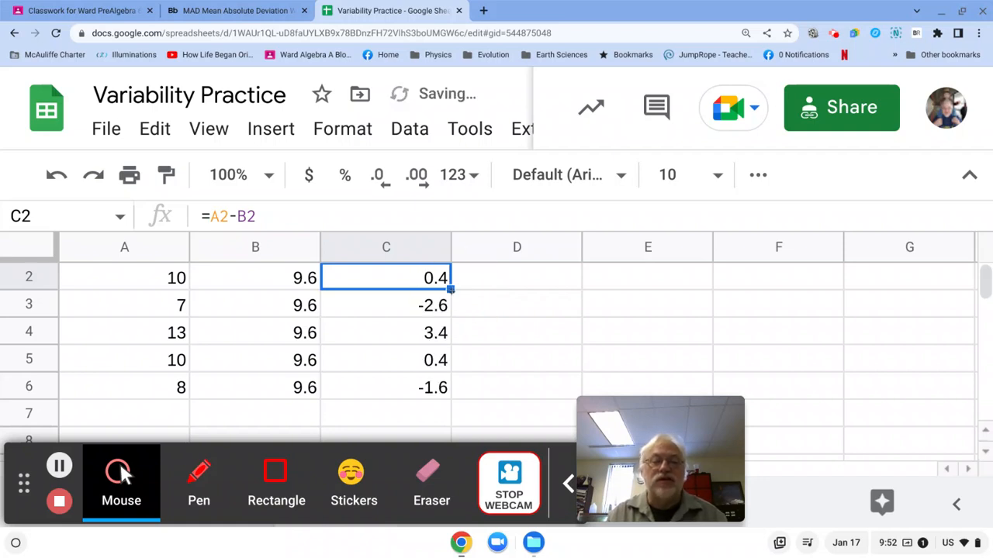
Enter the formula =sum(C2:C5) in C7, below the deviations.
left_click(413, 420)
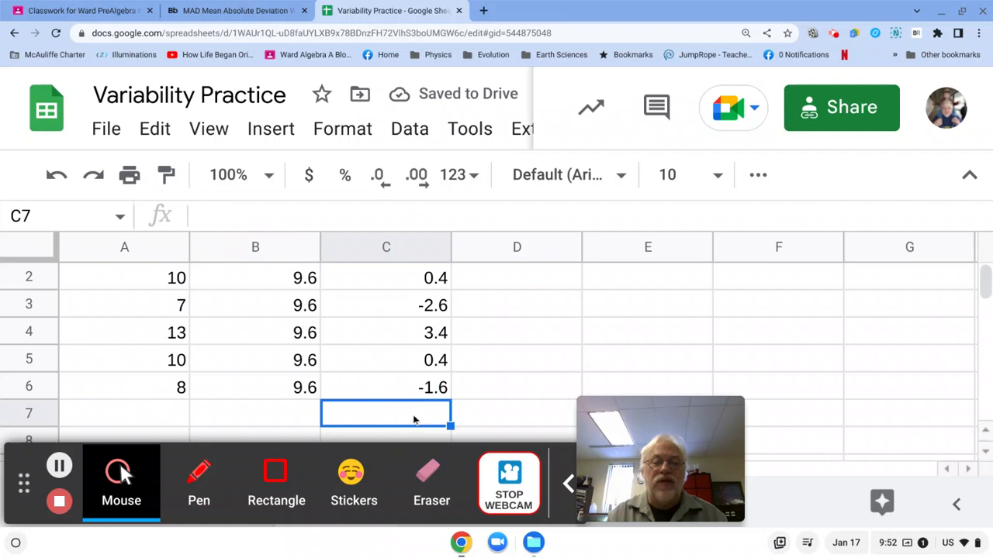
type("=")
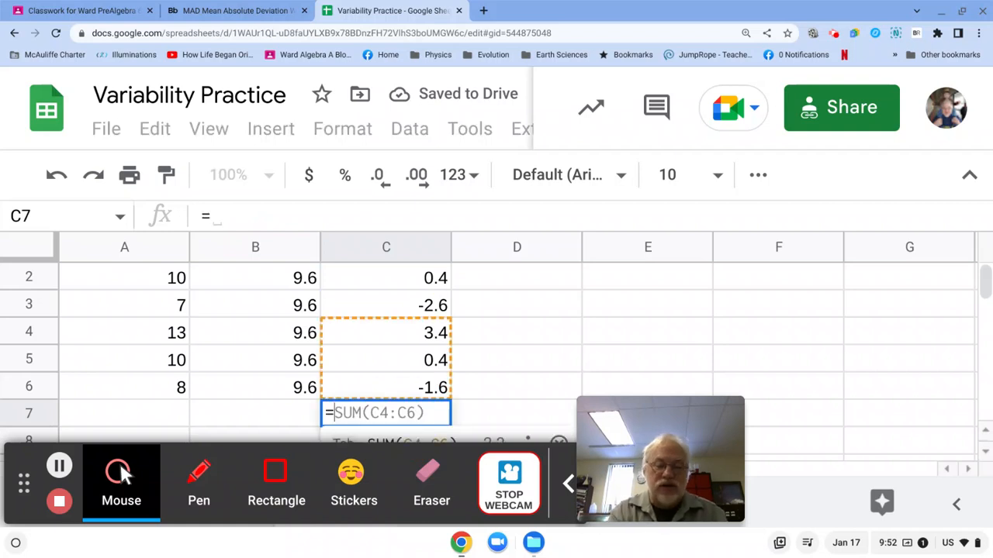
type("sum")
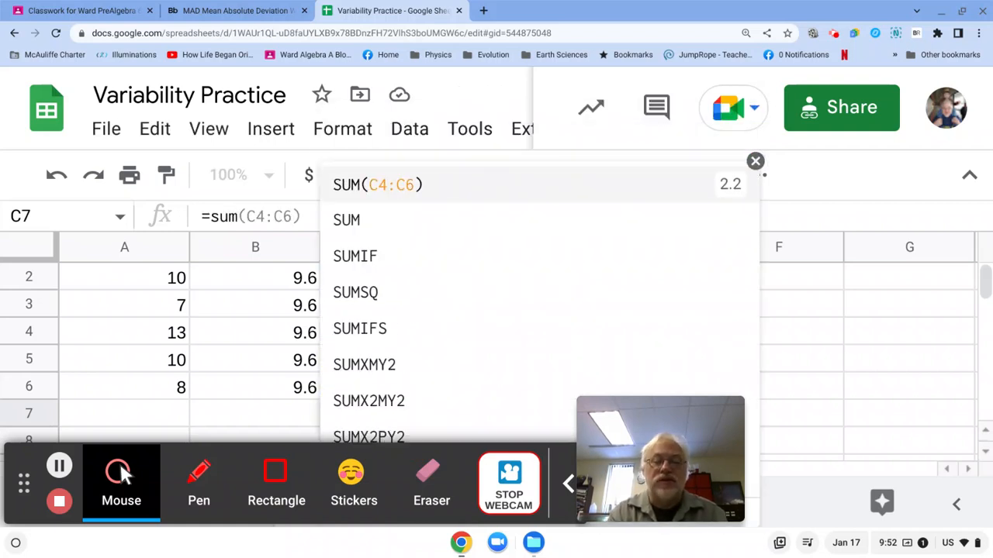
type("(")
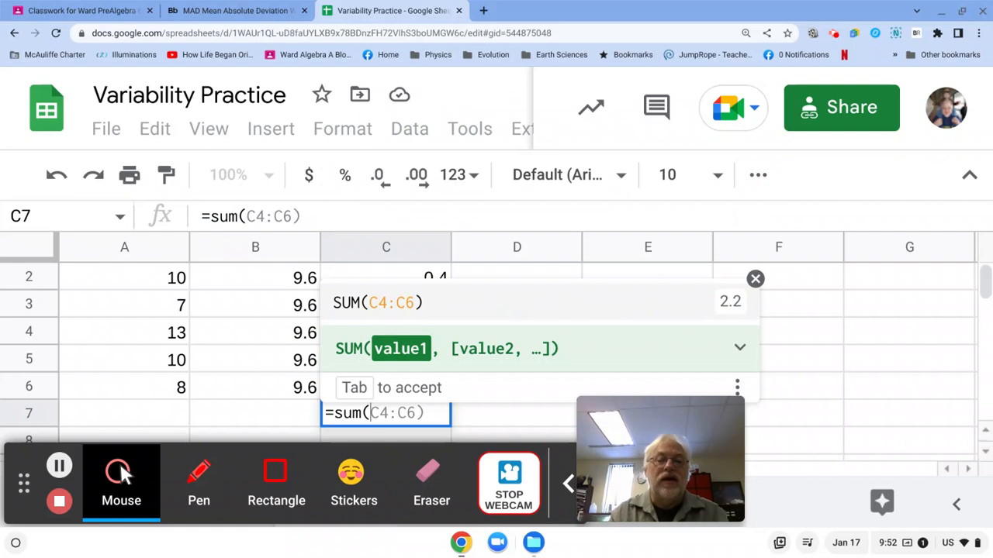
key("Up")
key("Up")
key("Up")
key("Up")
key("Up")
key("Up")
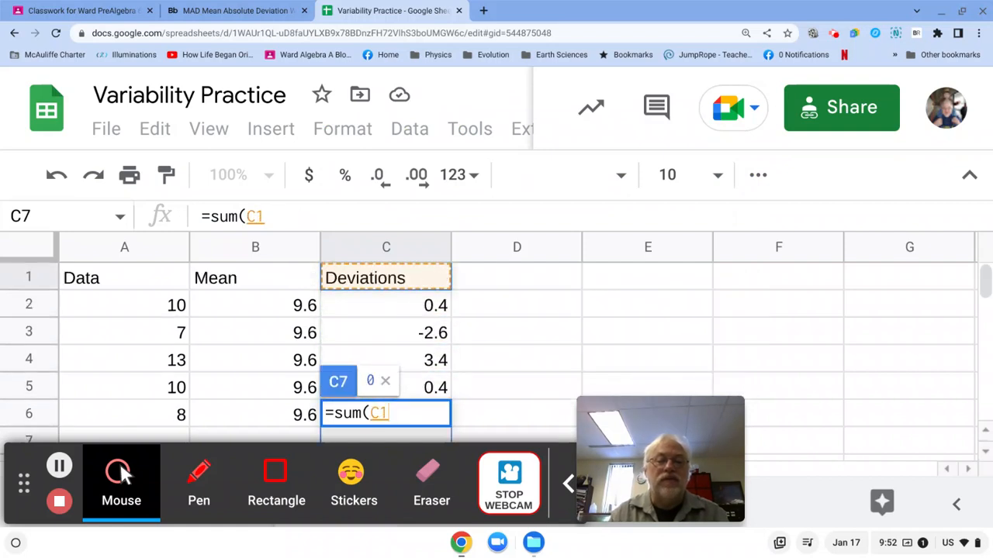
key("Down")
key("shift+Down")
key("shift+Down")
key("shift+Down")
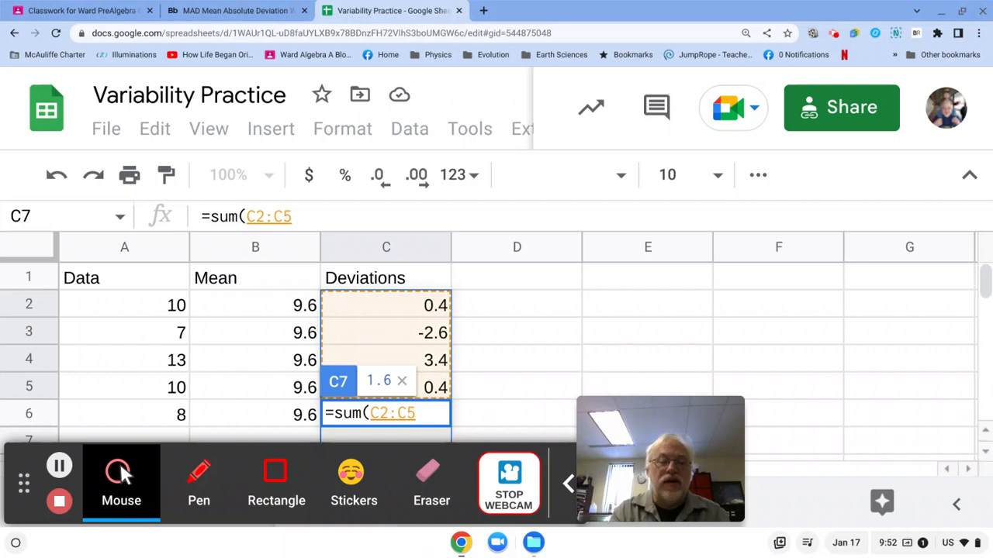
type(")")
key("Return")
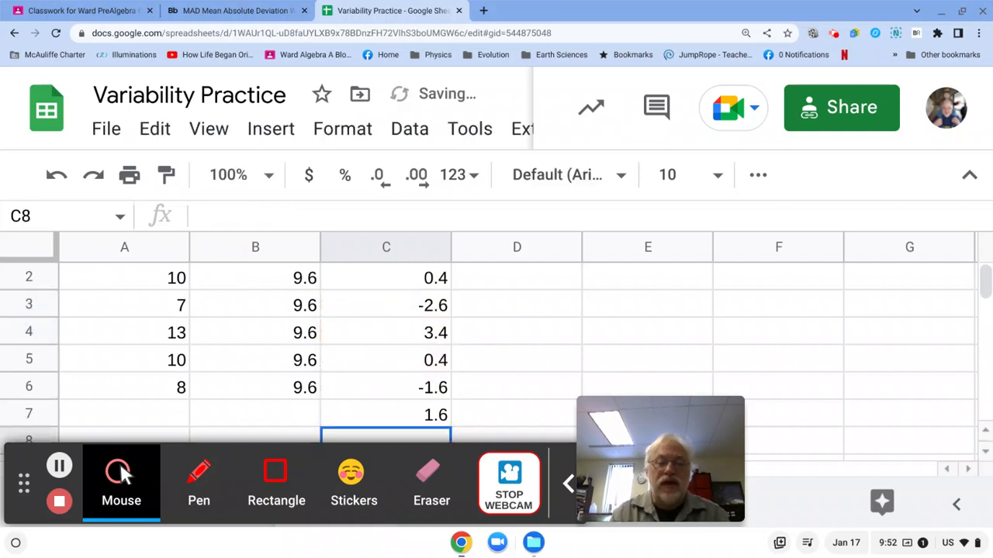
Check the sum formula in C7 against the deviations listed in C2 through C6.
key("Up")
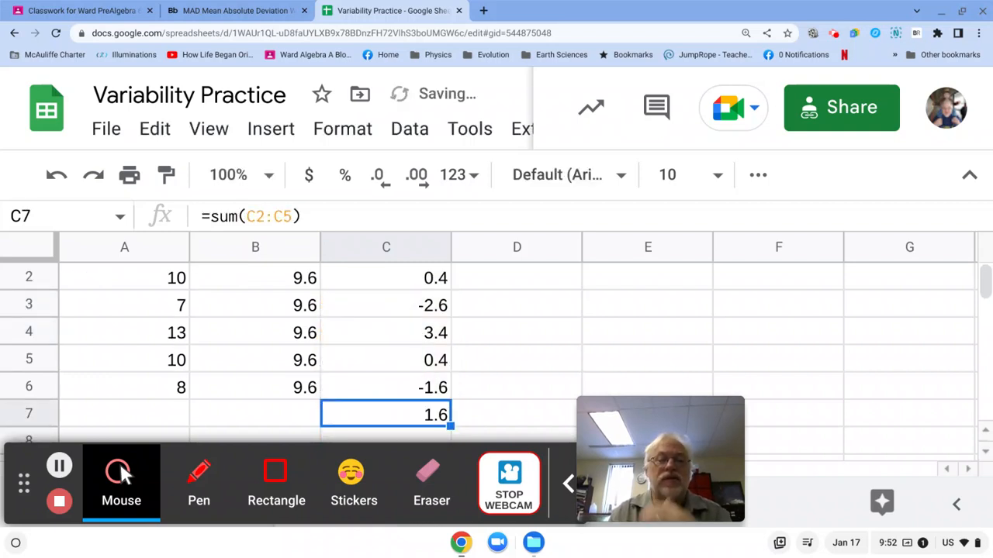
key("Up")
key("Up")
key("Up")
key("Up")
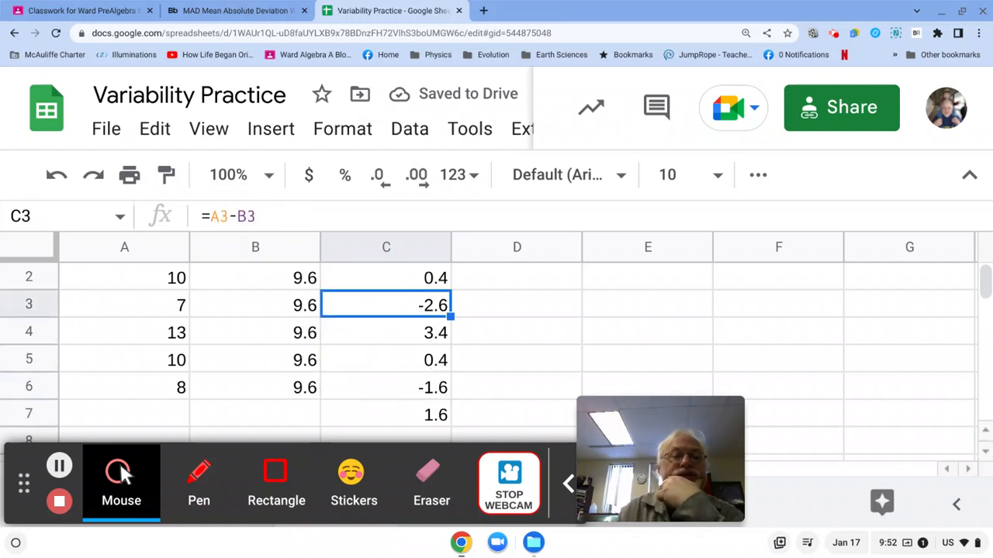
key("Up")
key("Up")
key("Down")
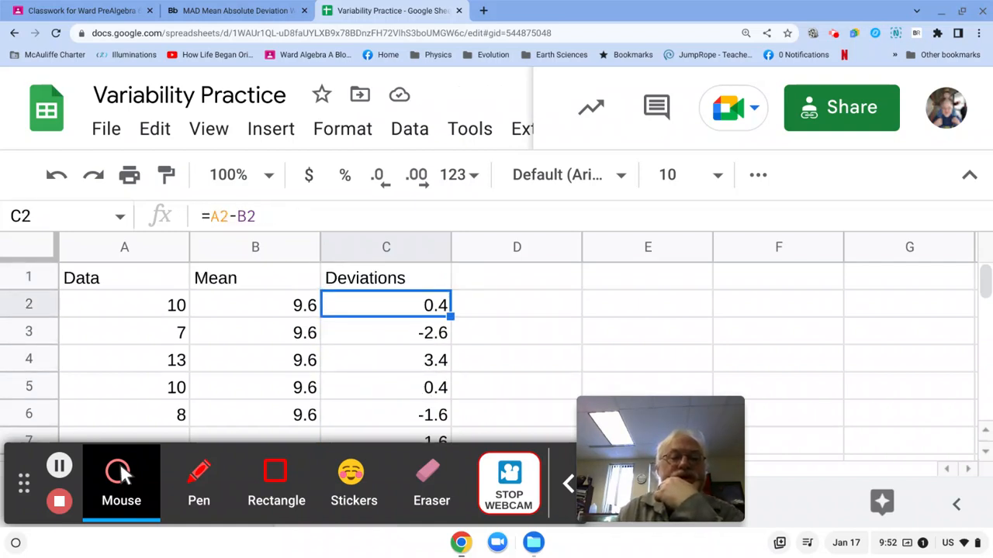
key("Down")
key("Down")
key("Down")
key("Down")
key("Down")
key("Down")
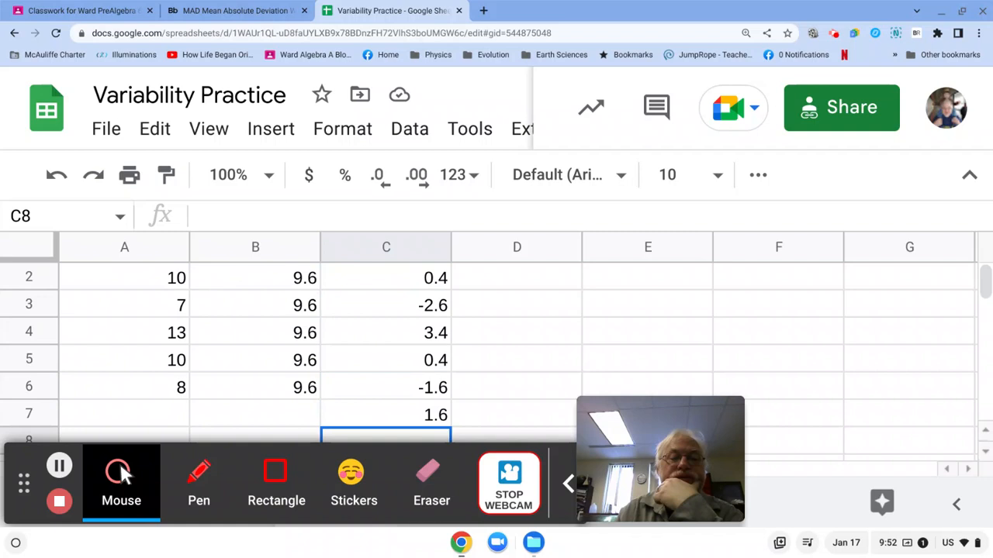
key("Up")
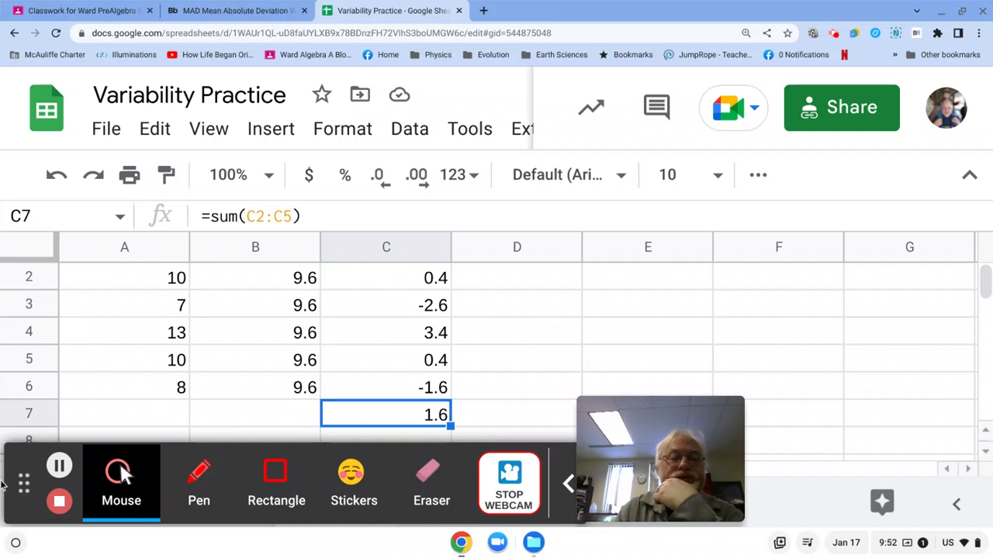
Clear C7 and enter the formula =sum(C2:C6) there to total all the deviations.
key("Delete")
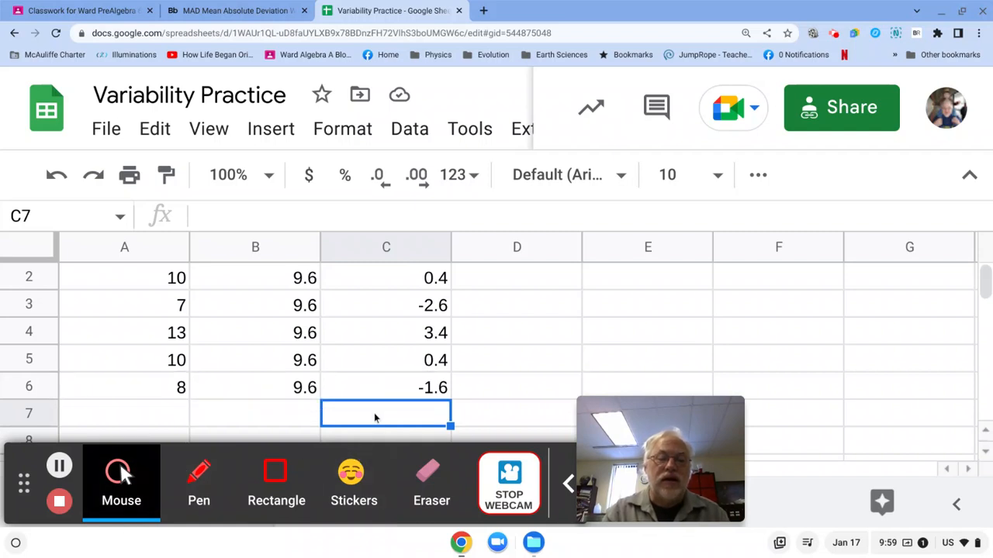
type("=")
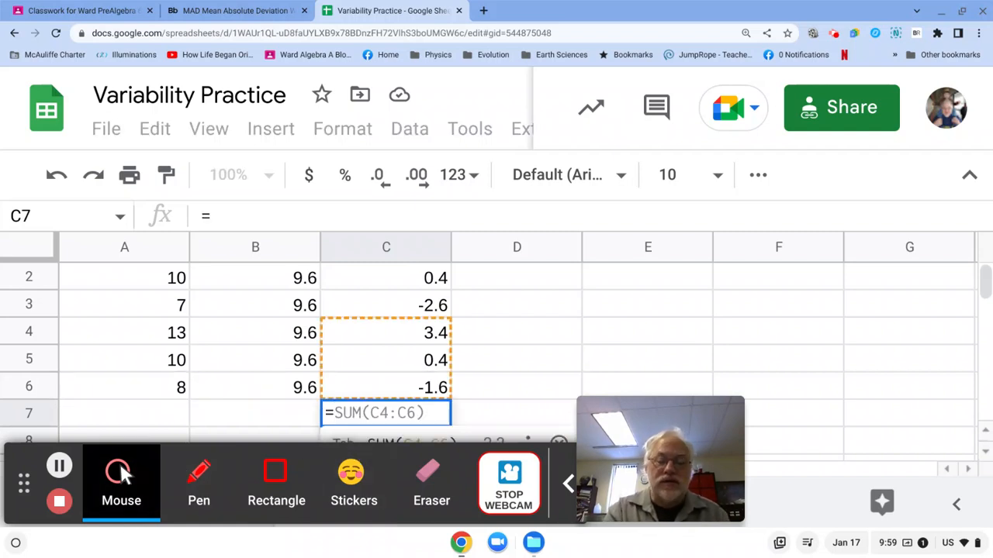
type("sum(")
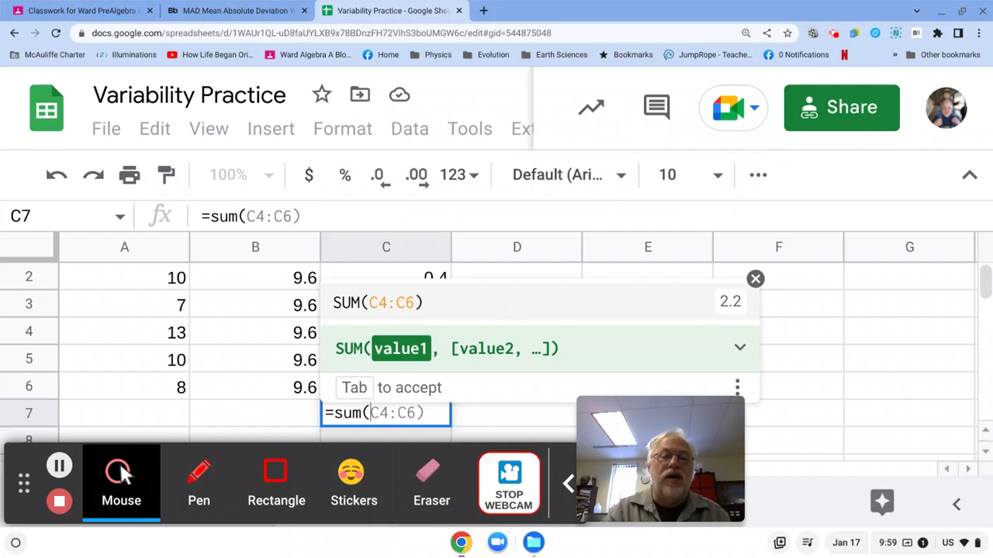
key("Up")
key("Up")
key("Up")
key("Up")
key("Up")
key("Up")
key("Down")
key("shift+Down")
key("shift+Down")
key("shift+Down")
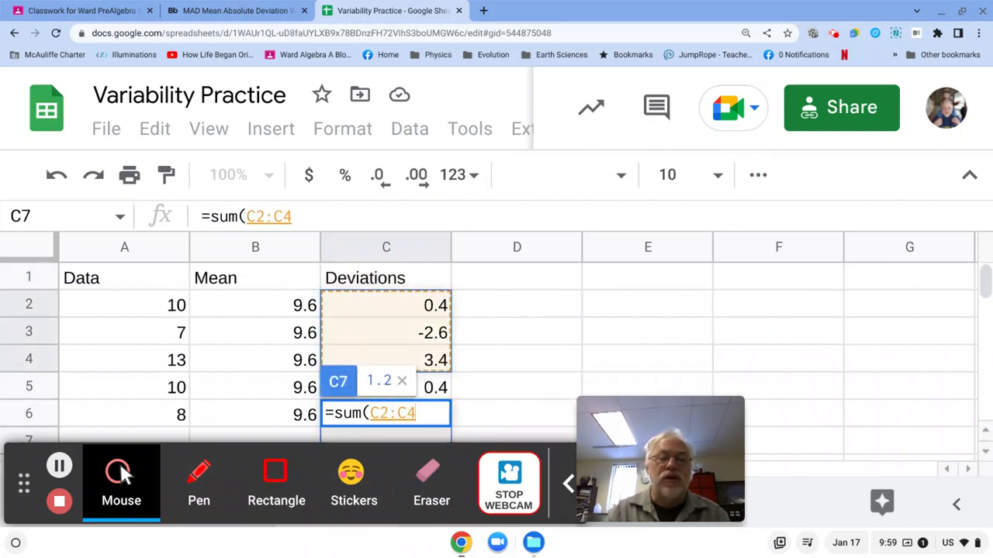
key("shift+Down")
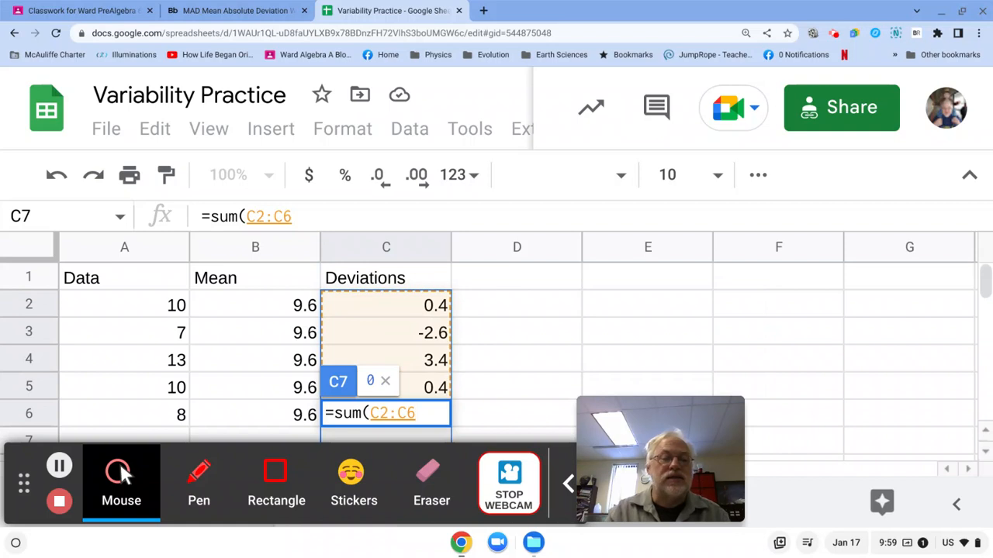
type(")")
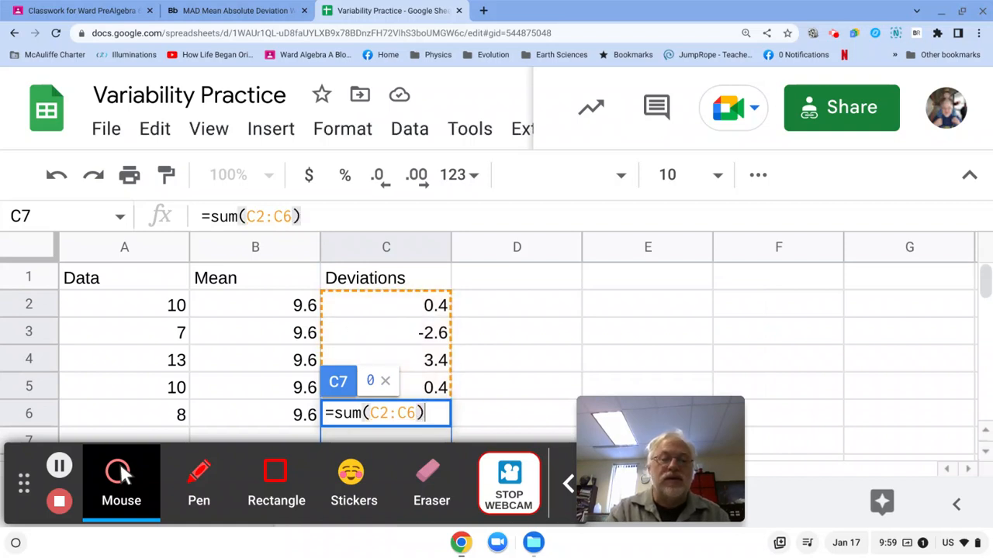
key("Return")
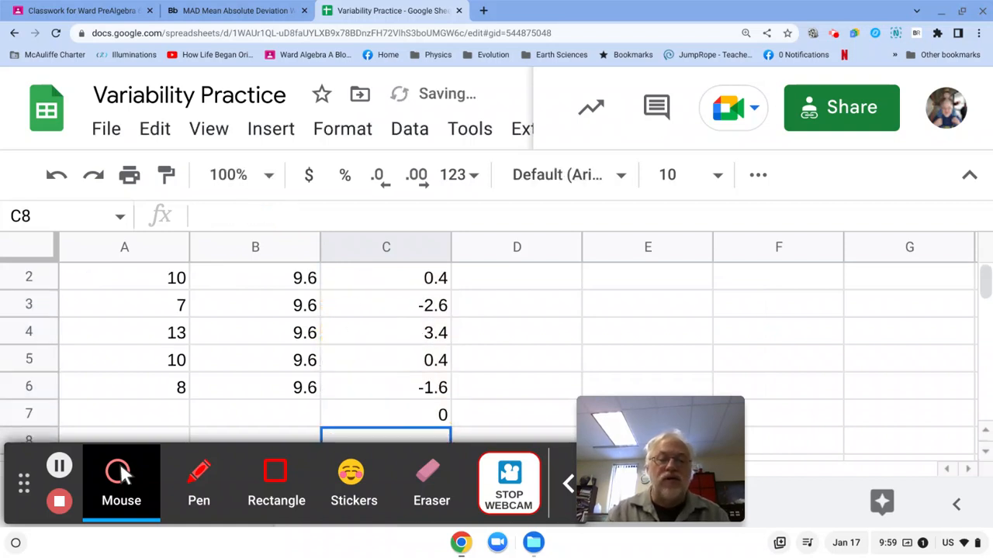
Examine the positive and negative deviations in C2 through C6 together with their sum in C7.
key("Up")
key("Up")
key("Up")
key("Up")
key("Up")
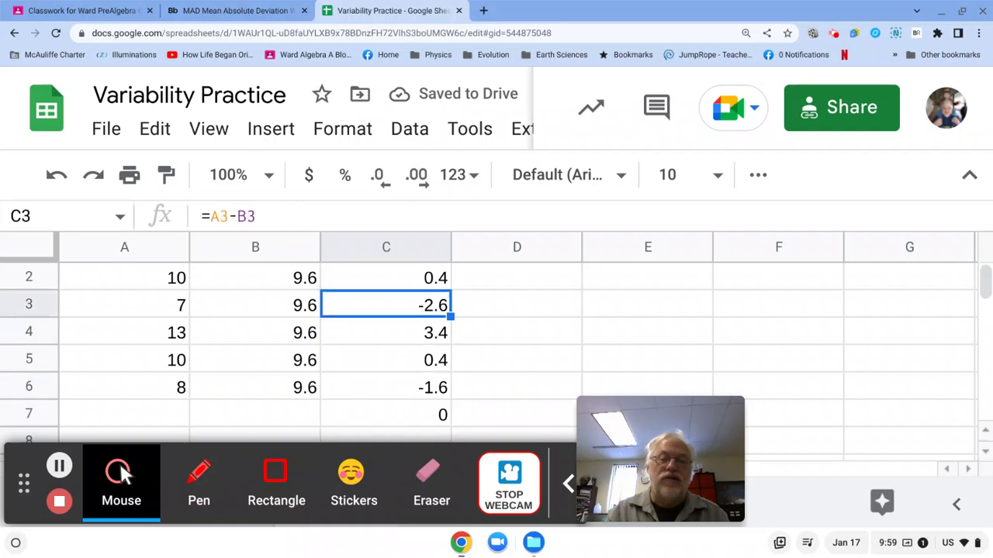
key("Up")
key("Up")
key("Down")
key("Down")
key("Down")
key("Down")
key("Down")
key("Down")
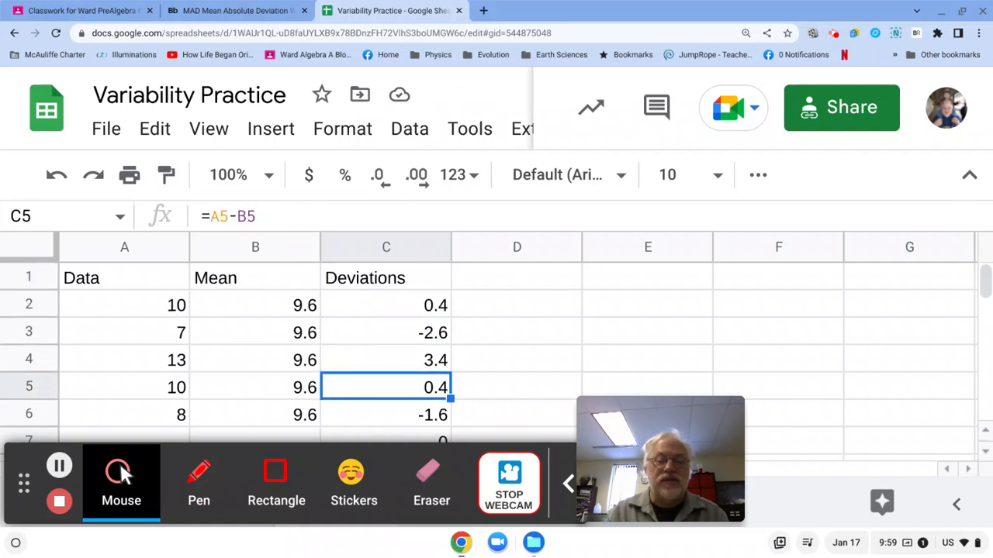
key("Up")
key("Up")
key("Up")
key("Up")
key("Up")
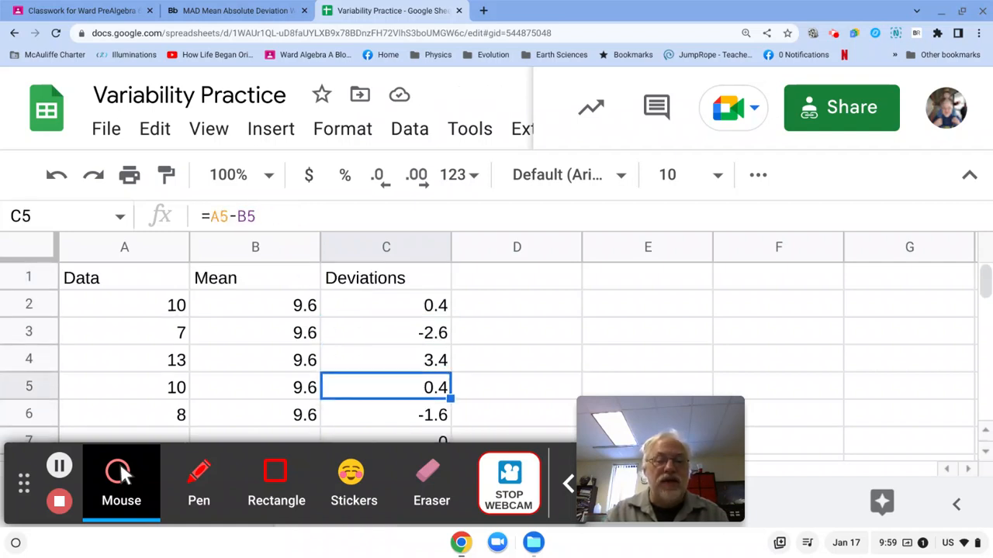
key("Down")
key("Down")
key("Down")
key("Down")
key("Down")
key("Down")
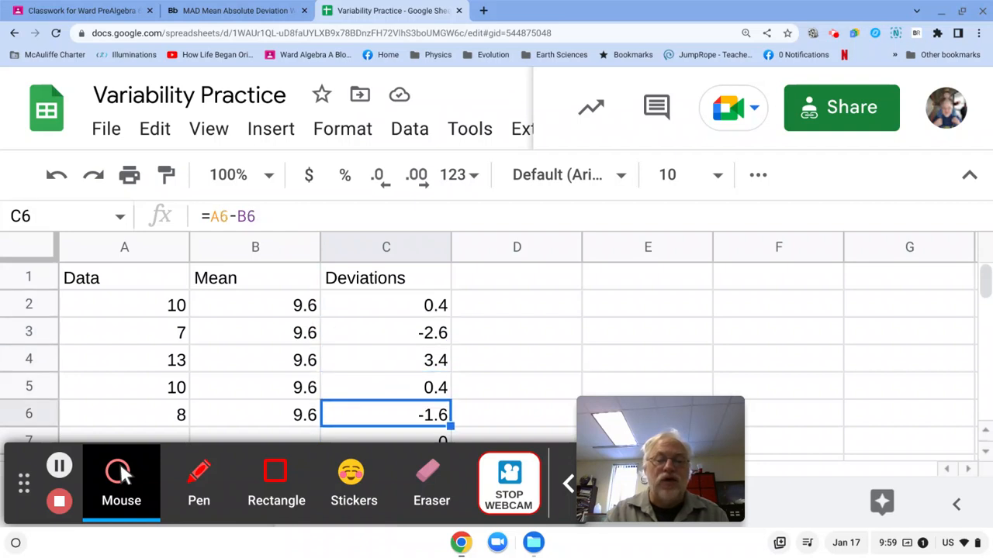
key("Up")
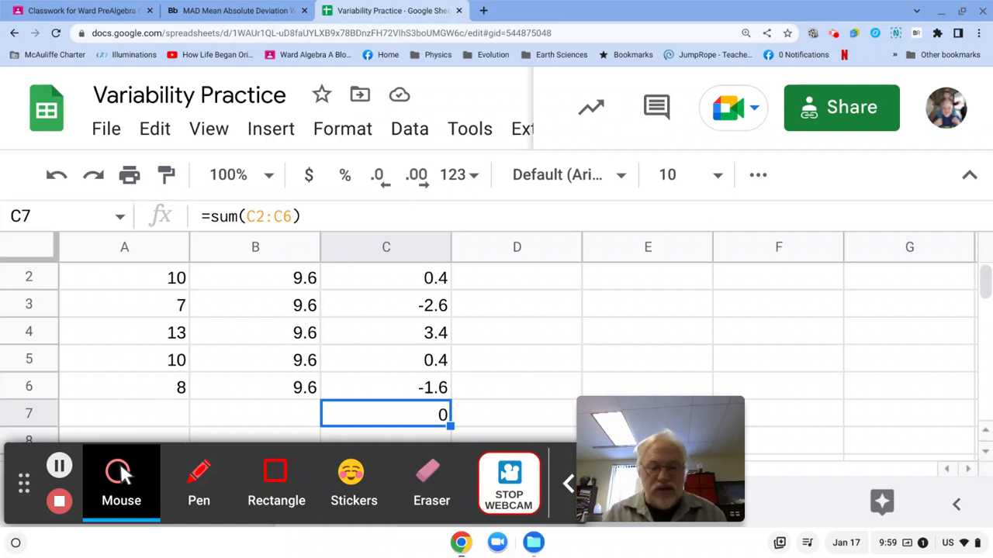
Enter the column heading Abs Dev in D1.
key("Right")
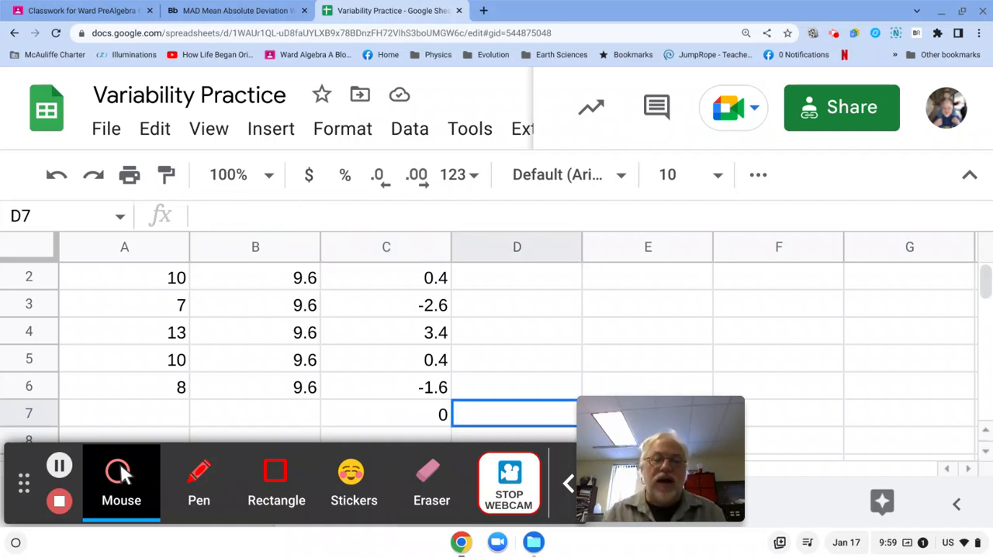
key("Up")
key("Up")
key("Up")
key("Up")
key("Up")
key("Up")
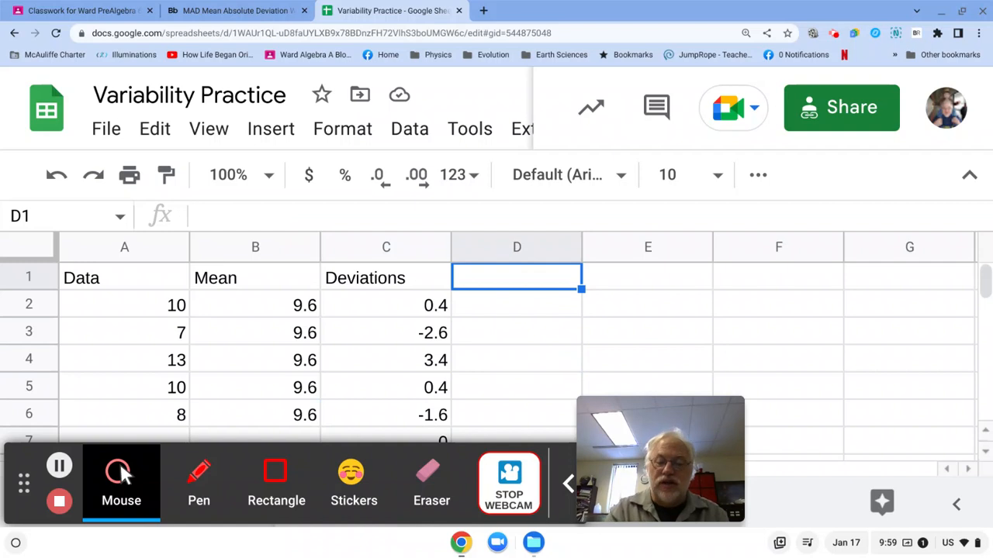
type("Abs")
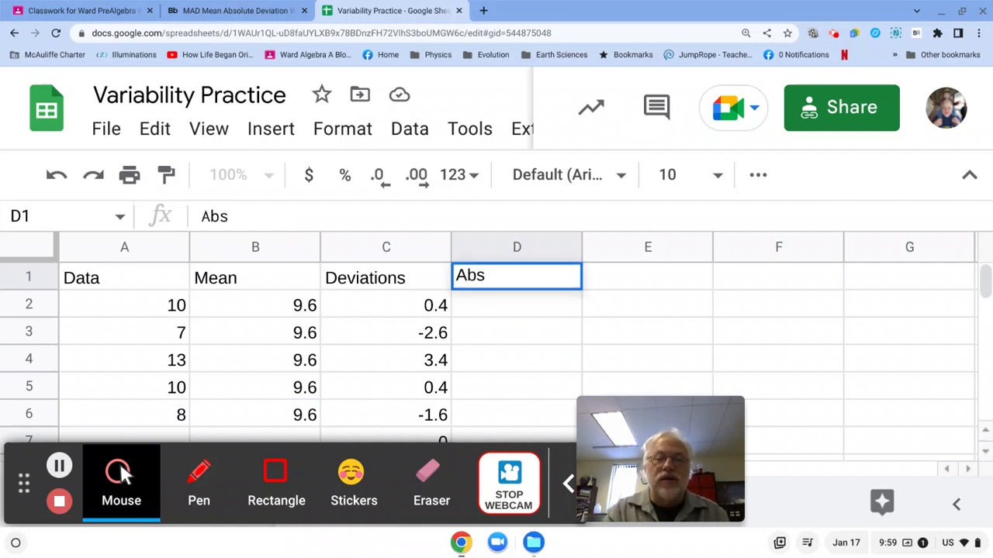
type(" Dev")
key("Return")
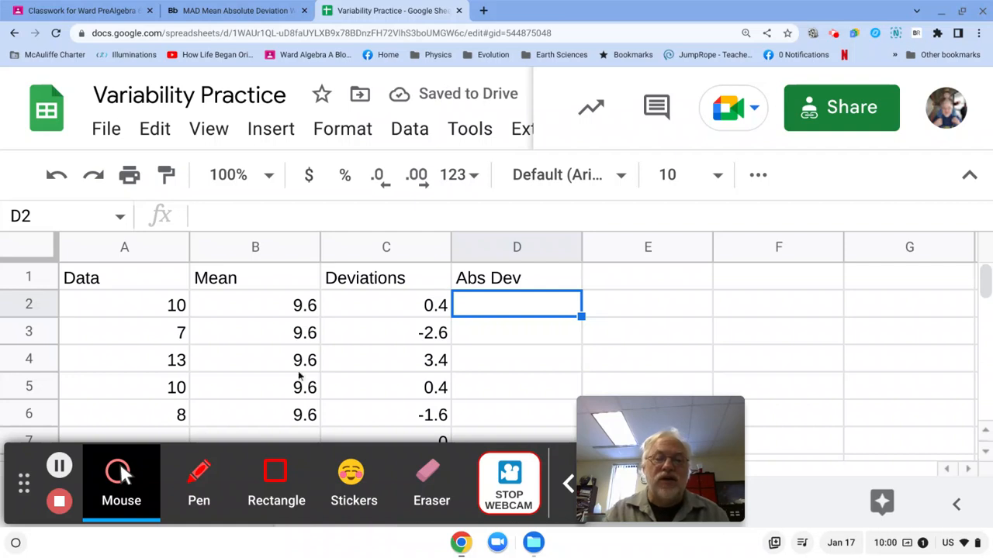
Enter the formula =abs(C2) in D2 to get the absolute value of the first deviation.
left_click(382, 305)
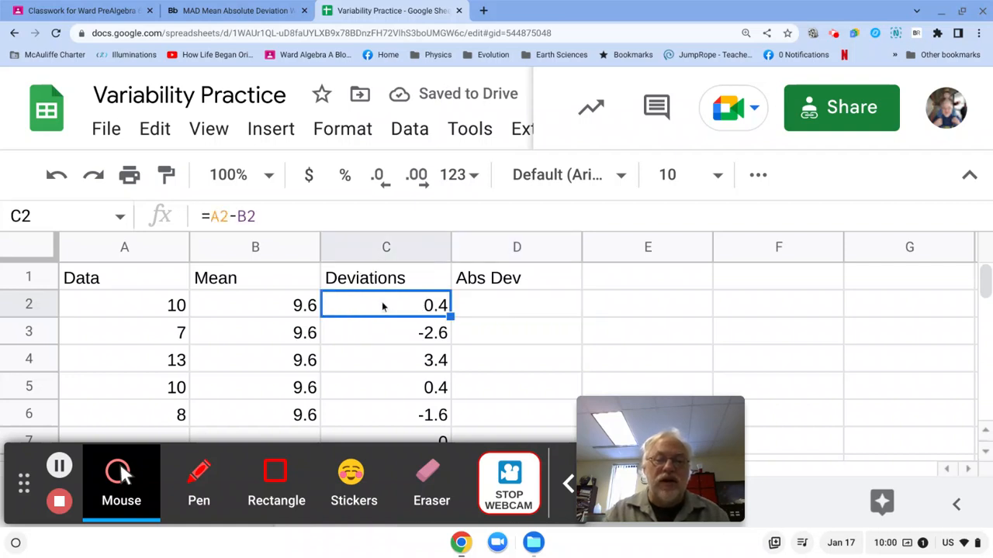
left_click(388, 335)
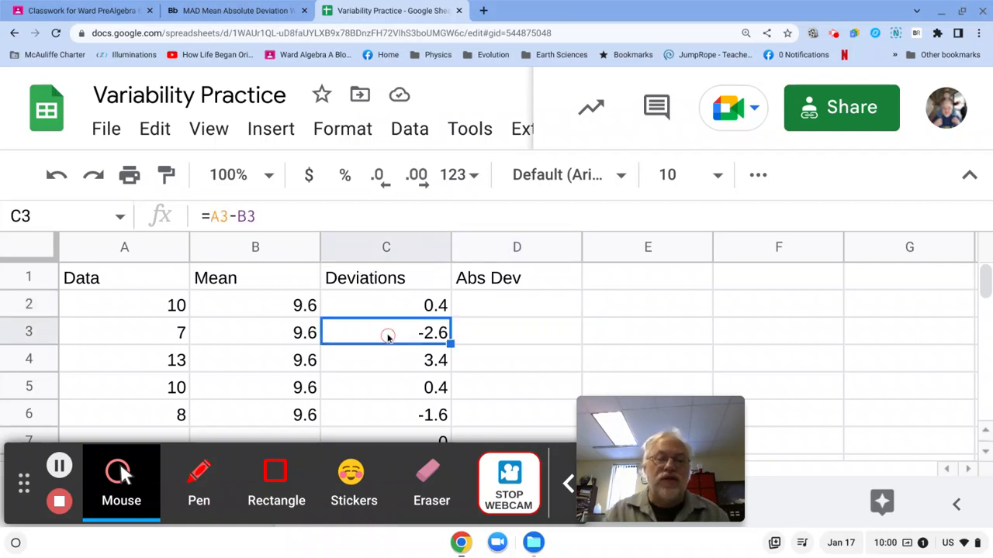
left_click(473, 304)
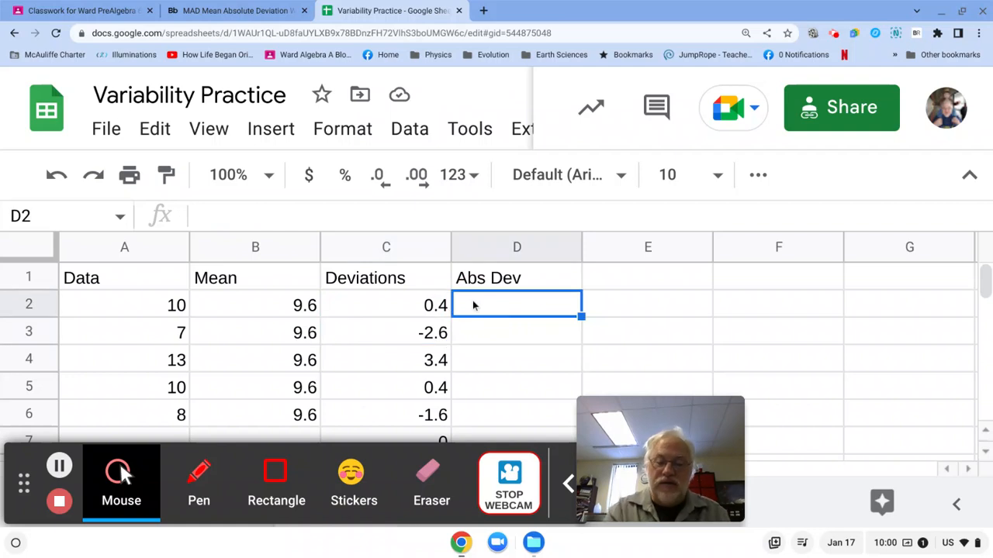
type("=abns")
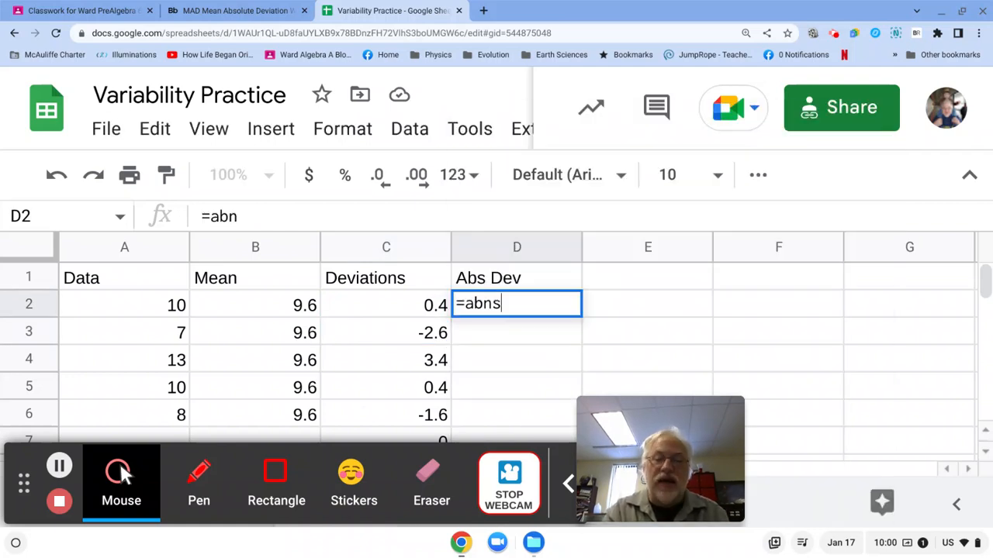
key("BackSpace")
key("BackSpace")
key("BackSpace")
type("s")
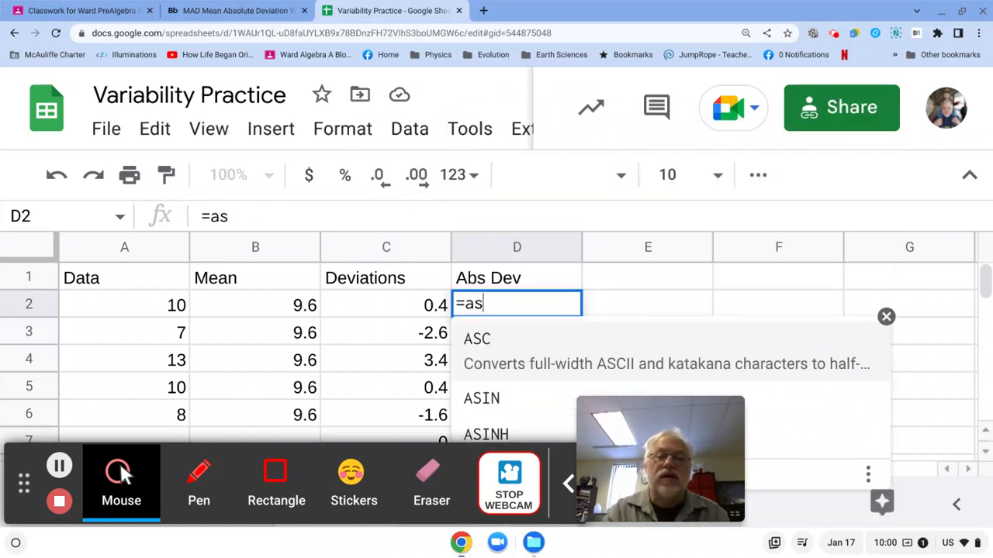
key("BackSpace")
type("bs")
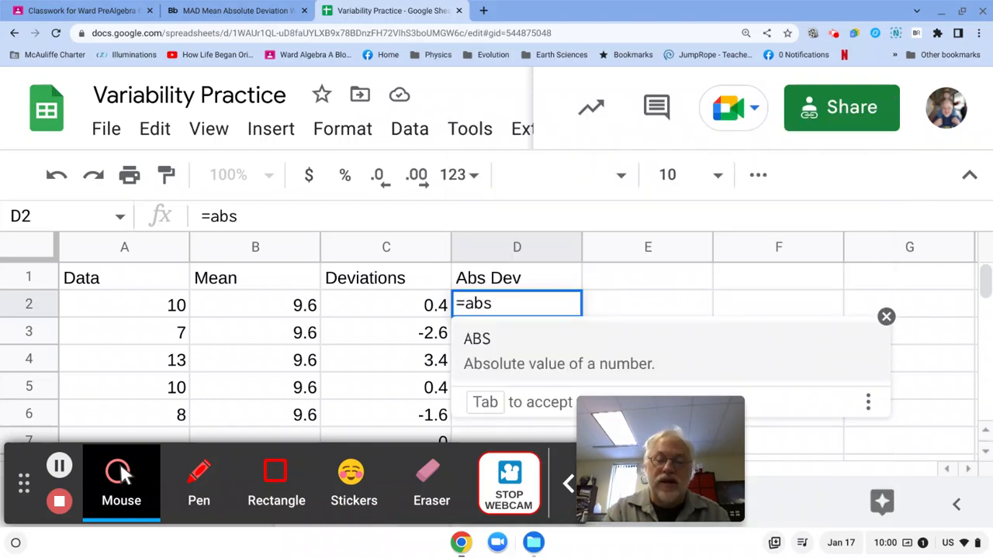
type("(")
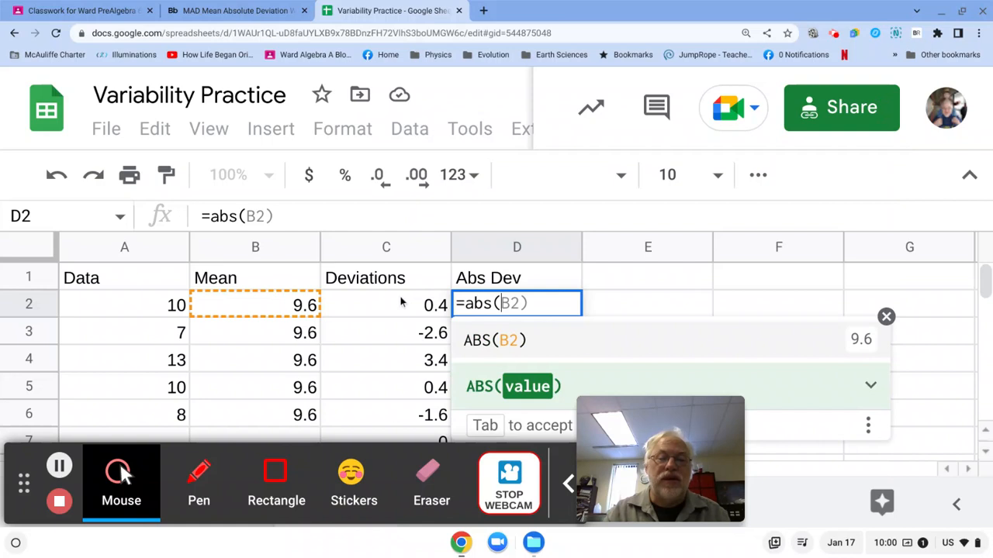
left_click(402, 305)
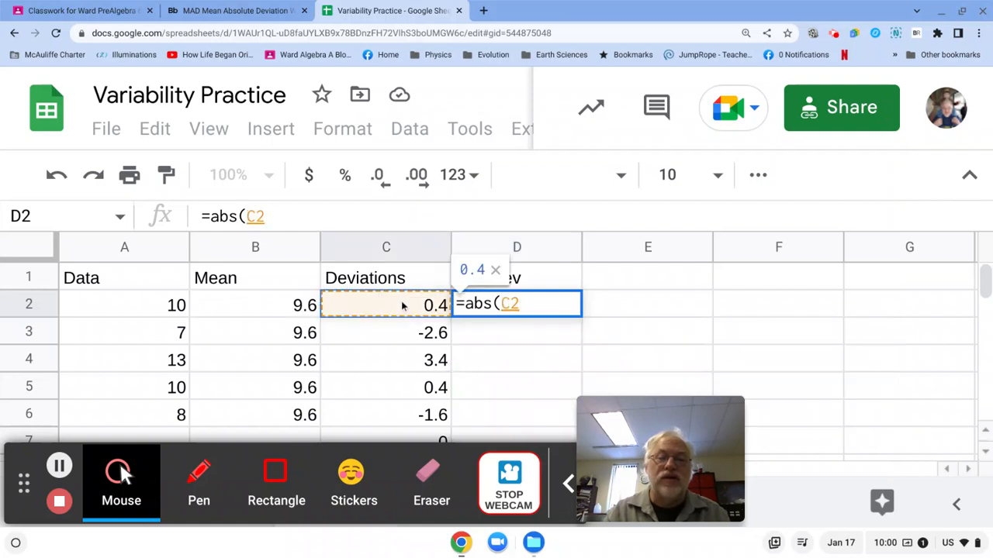
type(")")
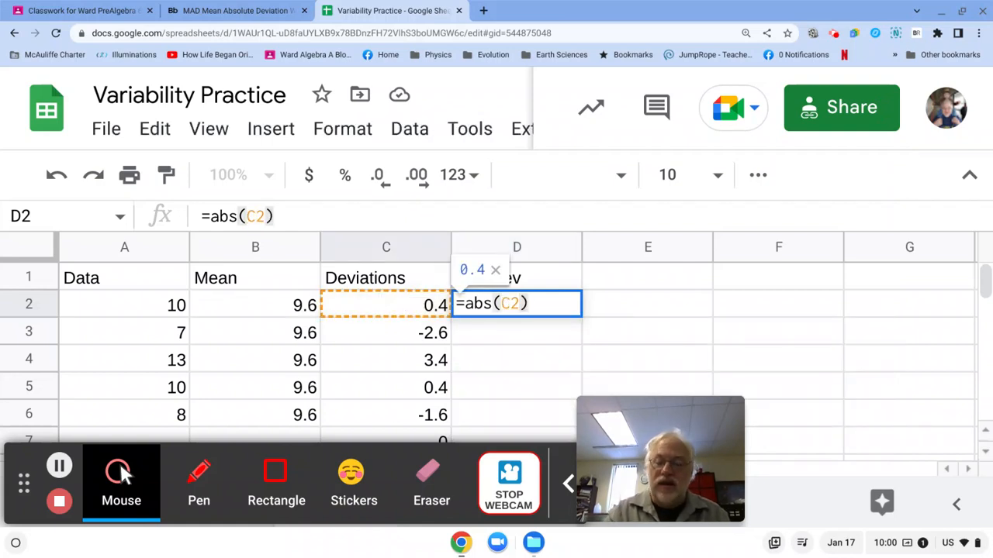
key("Return")
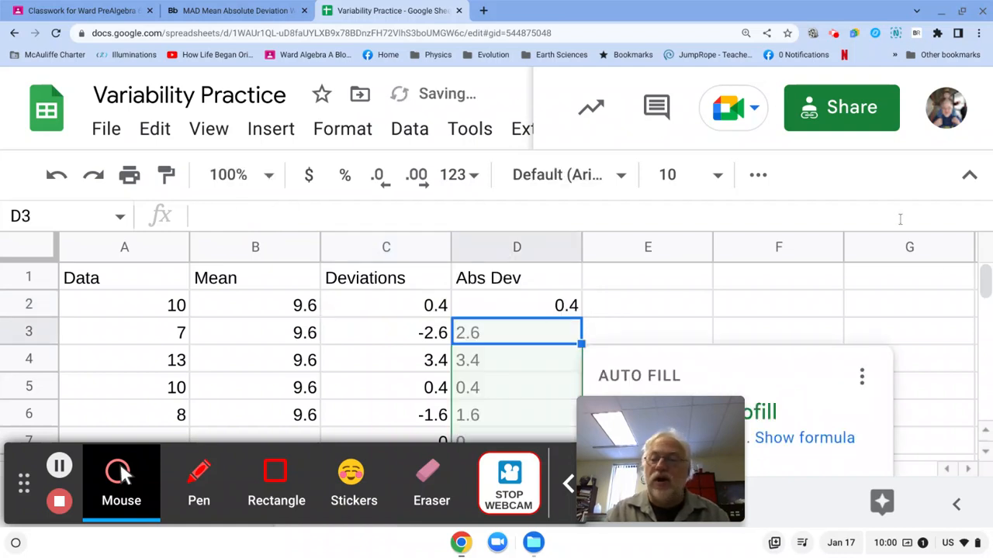
Fill the absolute value formula from D2 down column D through row 7, without using the suggested autofill.
mouse_move(982, 282)
left_mouse_down()
mouse_move(987, 288)
mouse_move(985, 277)
left_mouse_up()
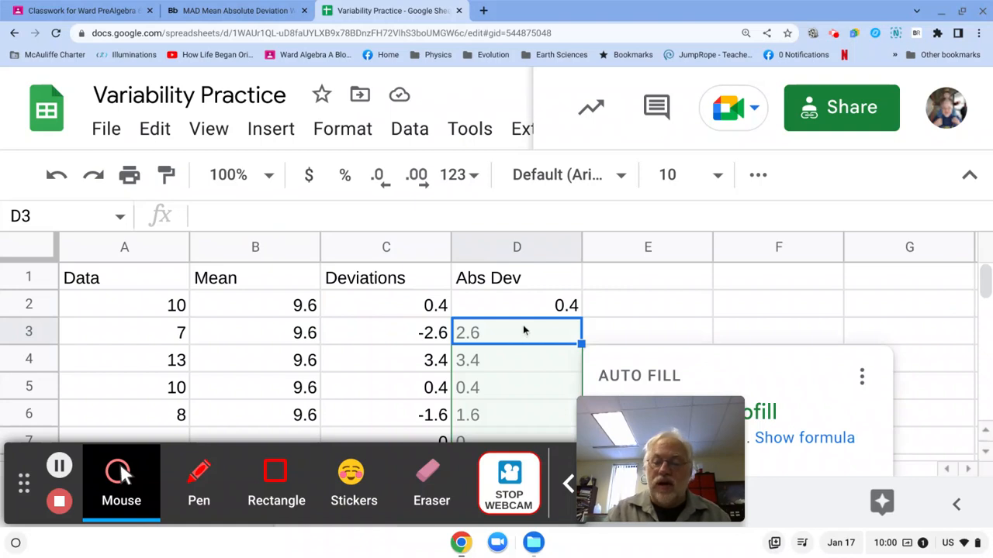
key("Return")
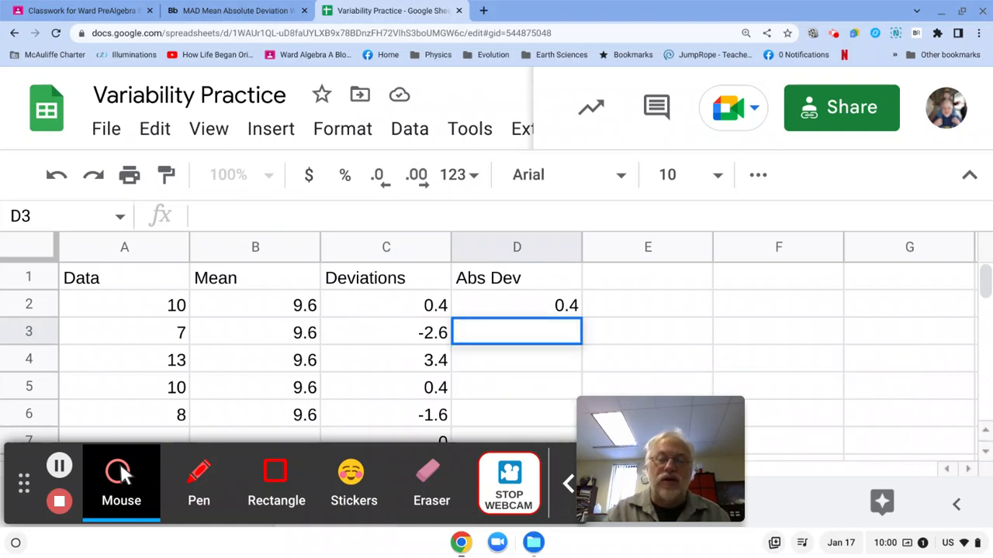
left_click(577, 308)
double_click(580, 316)
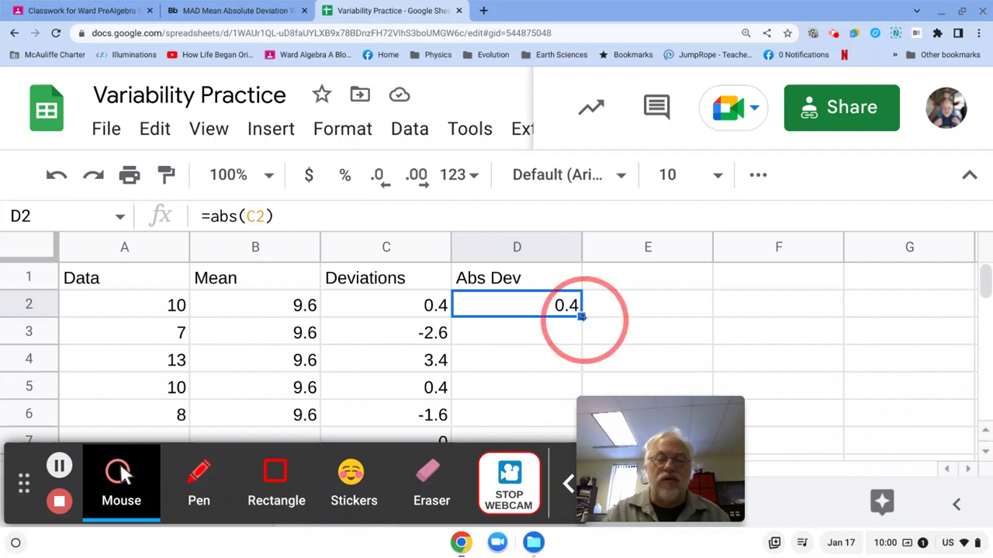
left_click(521, 407)
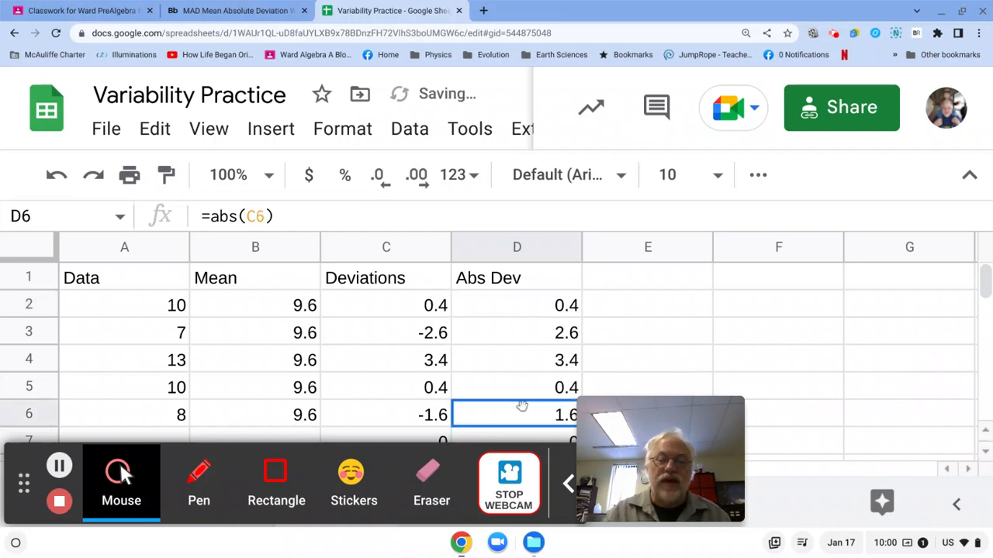
Clear the extra absolute value formula from D7, beside the sum of the deviations.
key("Down")
key("Down")
key("Up")
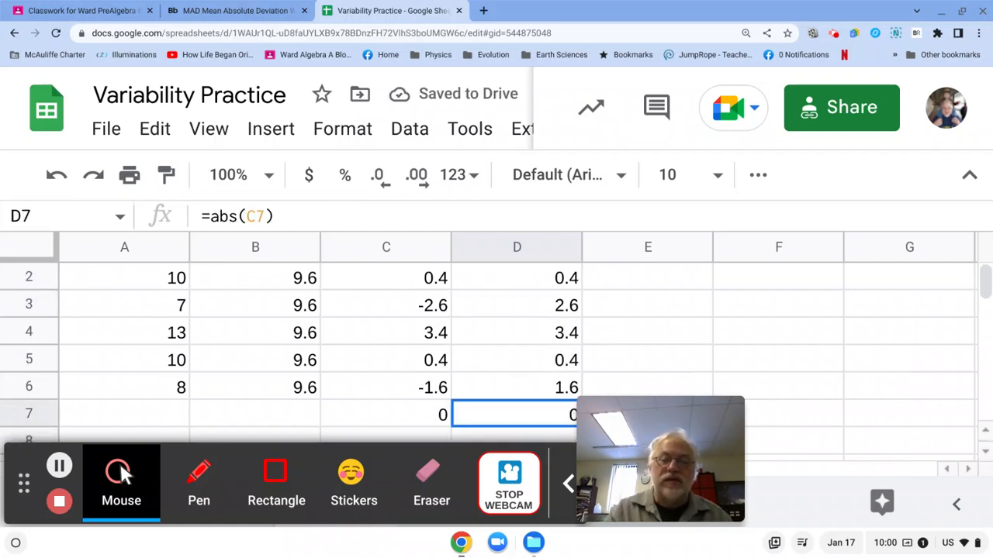
key("Delete")
Examine the absolute deviations and their formulas in D2 through D6 against the deviations in column C.
key("Up")
key("Up")
key("Up")
key("Up")
key("Up")
key("Up")
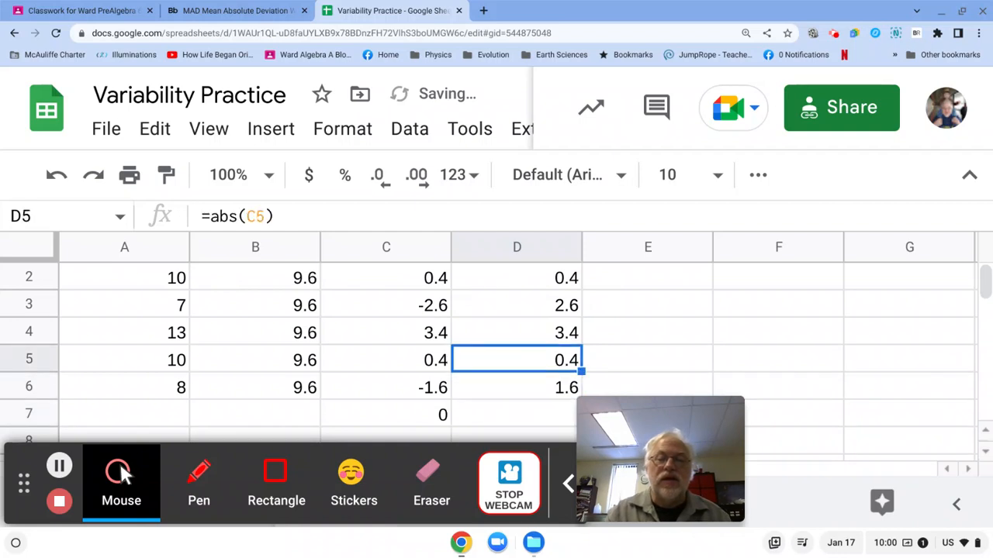
key("Down")
key("Down")
key("Down")
key("Down")
key("Down")
key("Down")
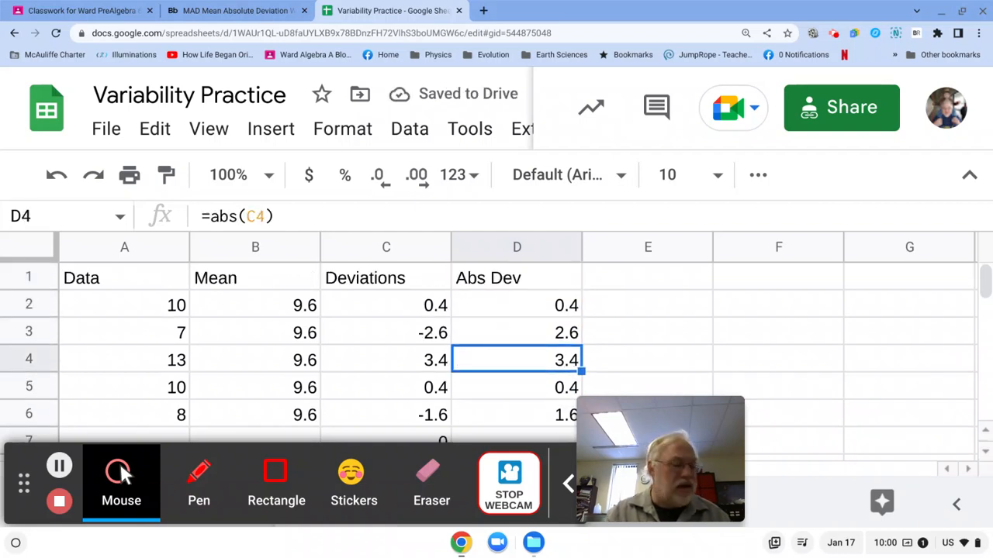
key("Up")
key("Up")
key("Up")
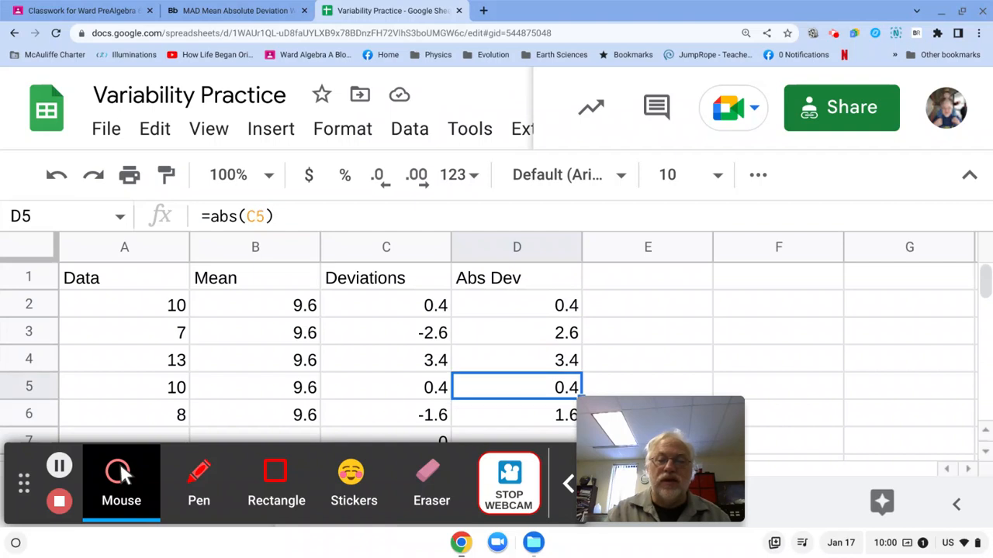
key("Down")
key("Down")
key("Up")
key("Up")
key("Up")
key("Up")
key("Up")
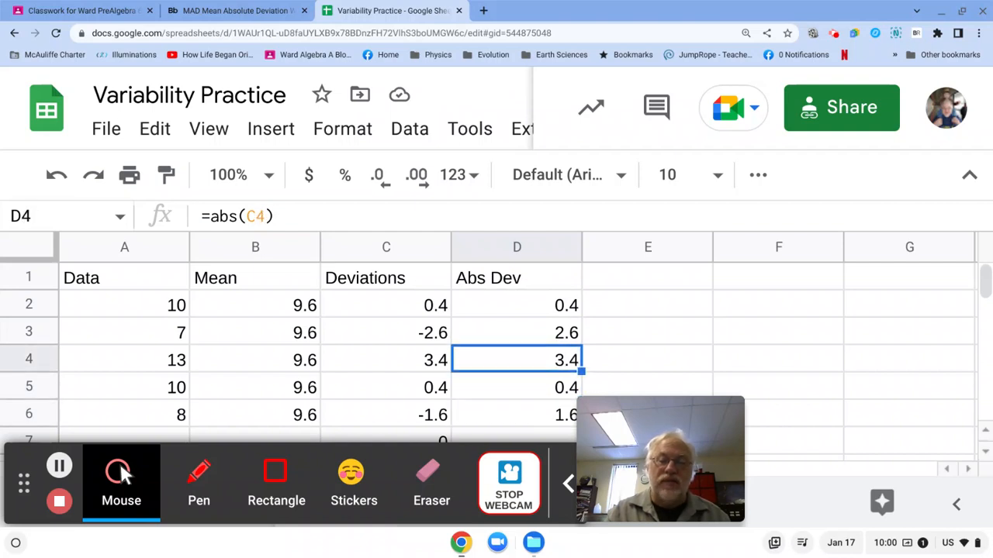
Enter the column heading MAD in E1.
key("Right")
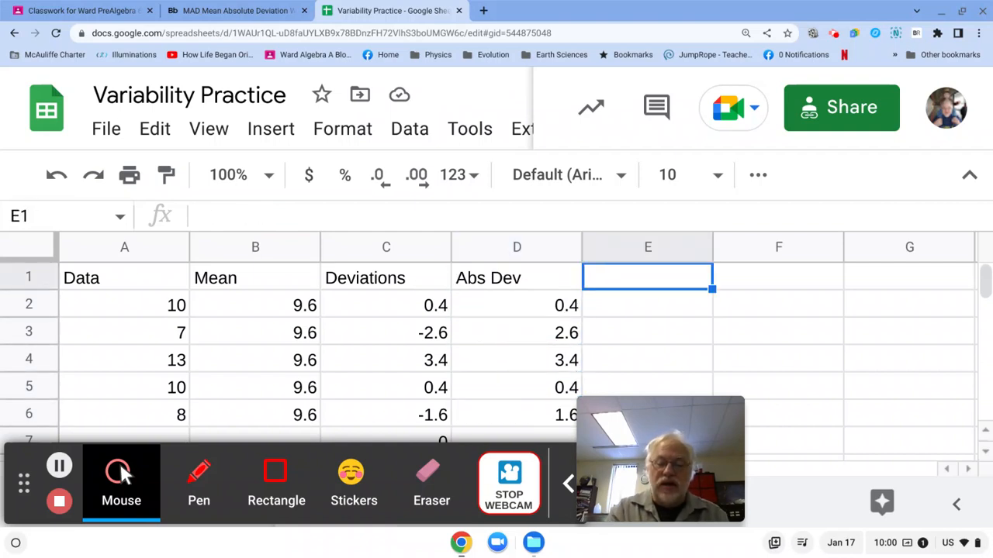
type("MAD")
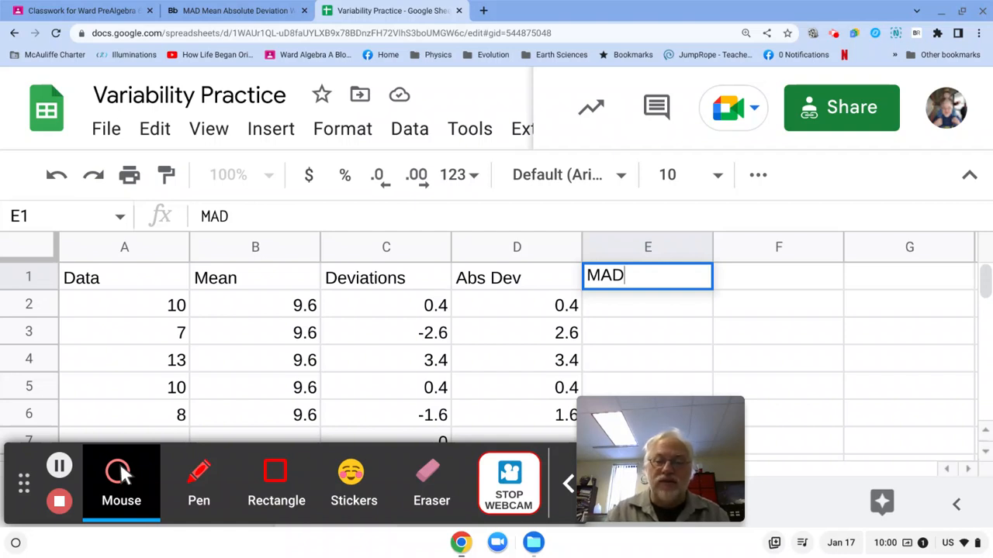
key("Return")
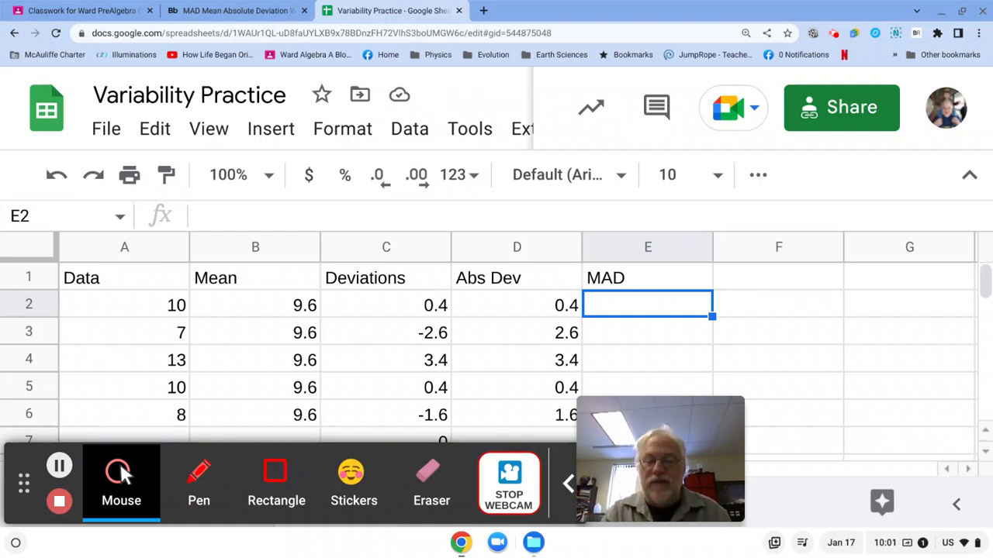
Enter the formula =sum(D2:D6)/count(D2:D6) in E2 to calculate the mean absolute deviation.
type("=")
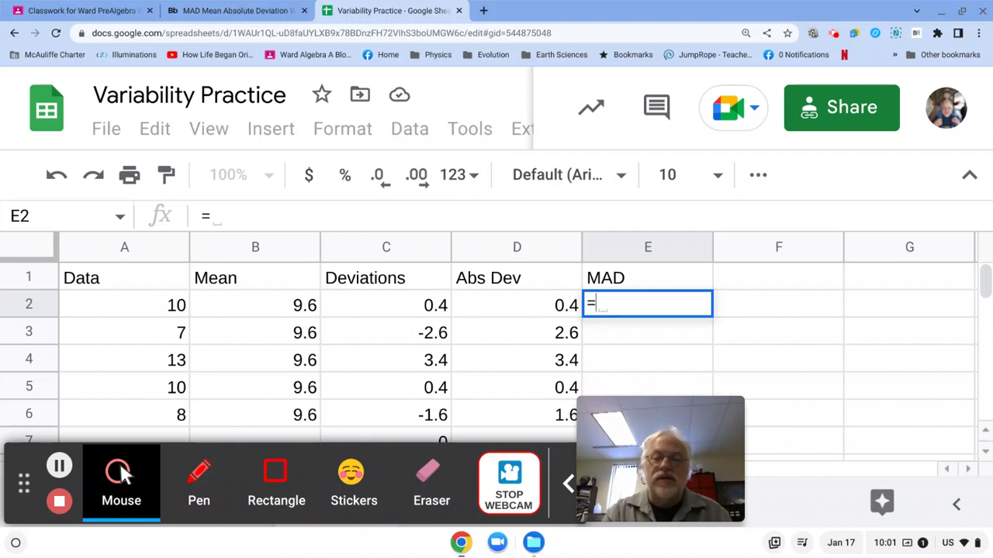
type("sum")
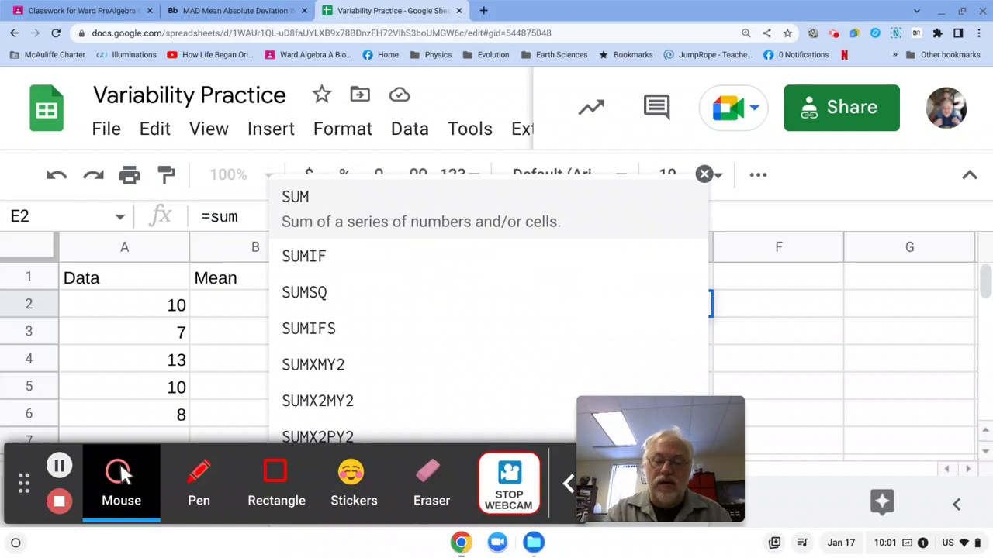
type("(")
key("Left")
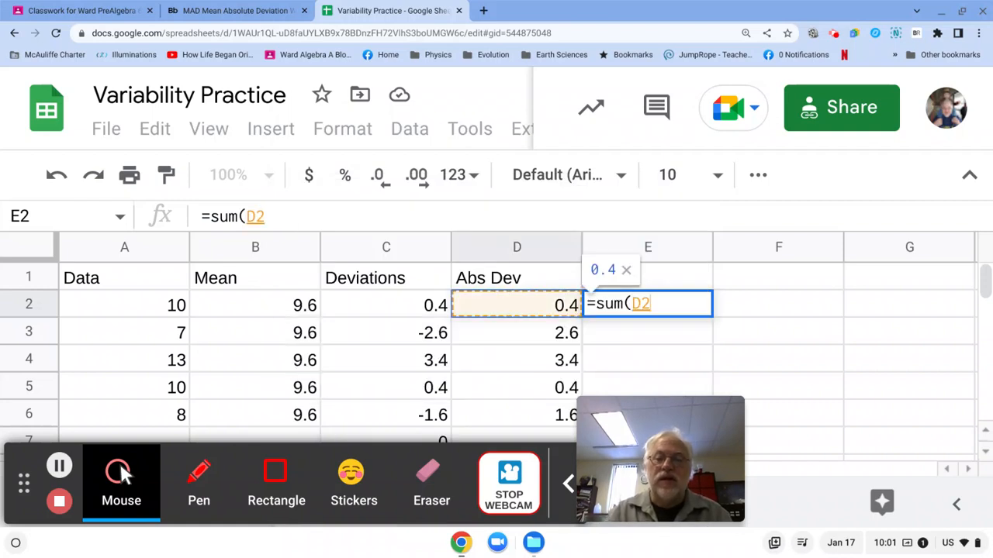
key("shift+Down")
key("shift+Down")
key("shift+Down")
key("shift+Down")
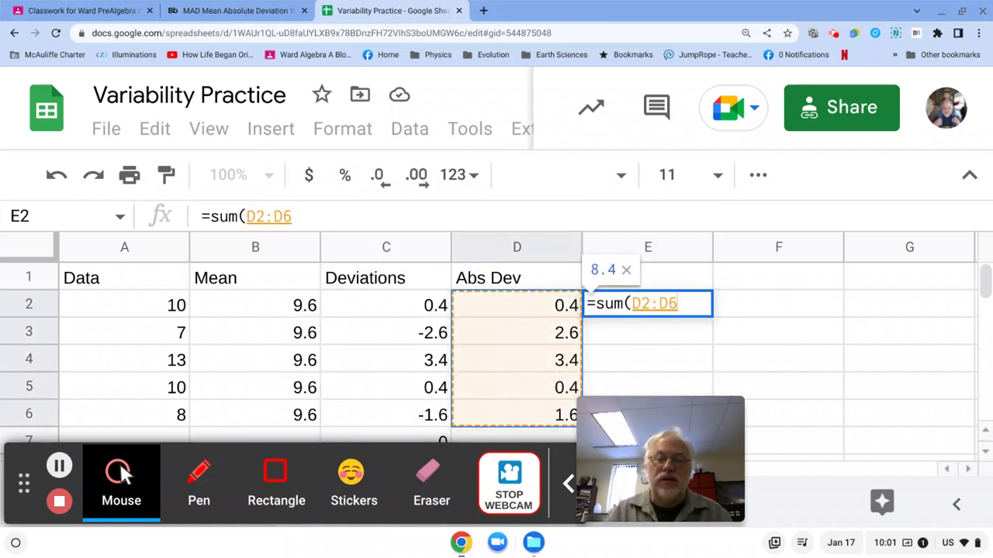
type(")")
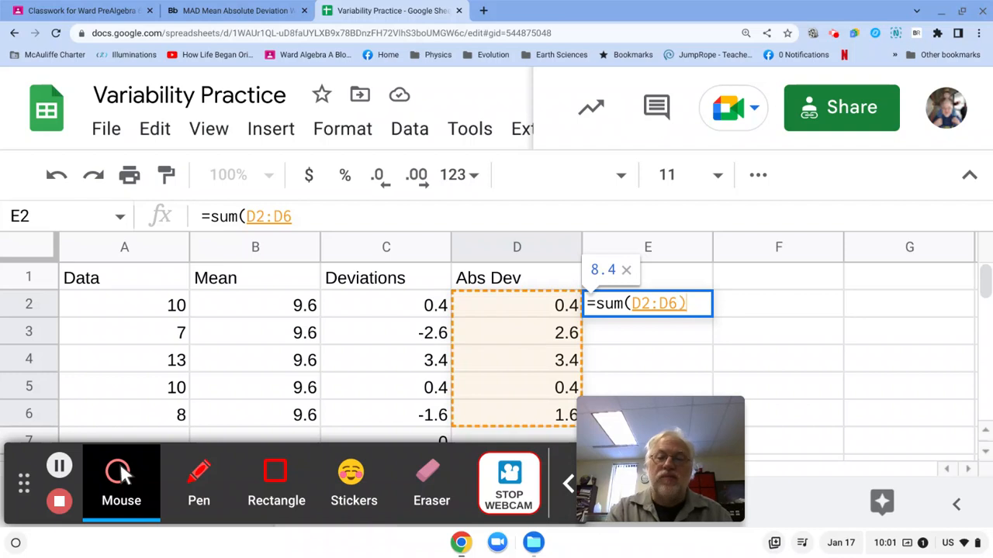
type("/")
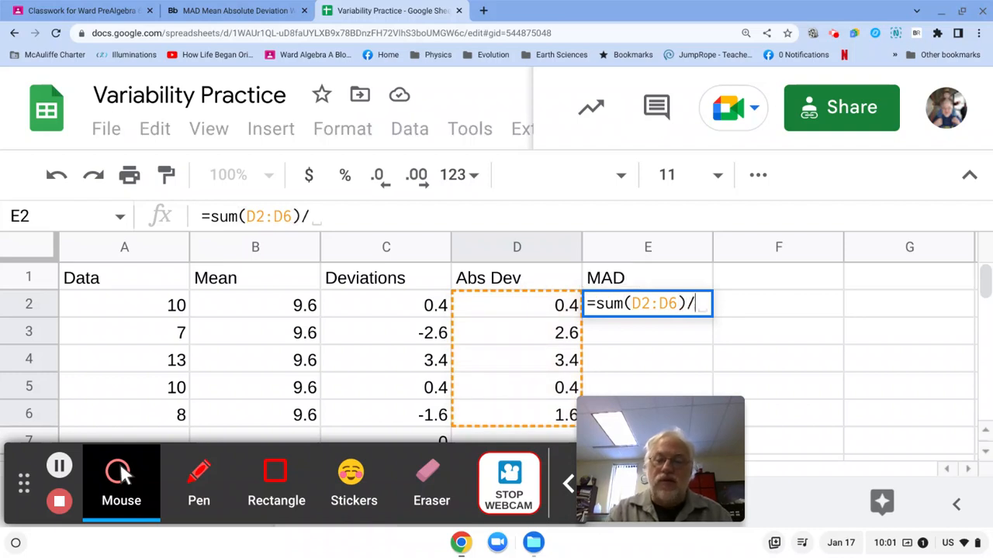
type("count")
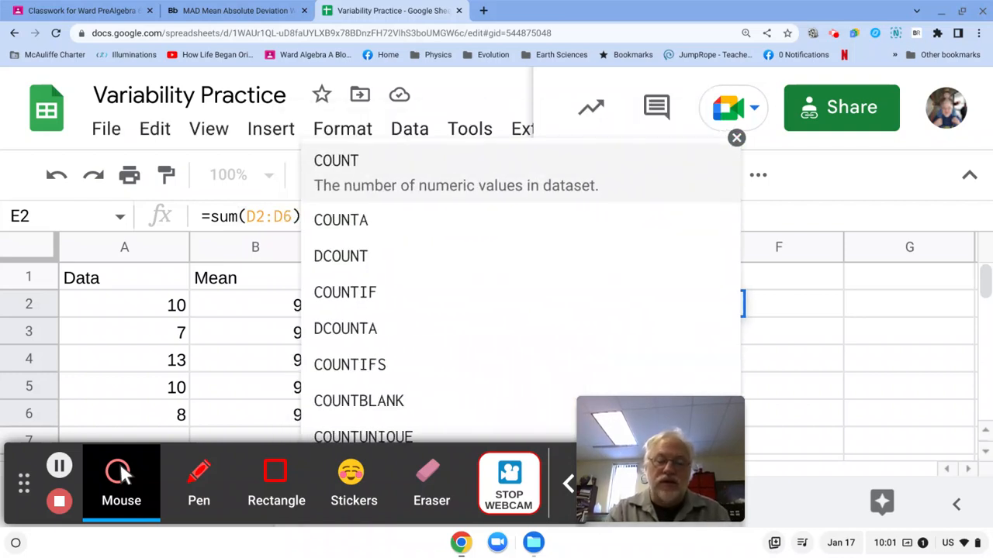
type("(d2")
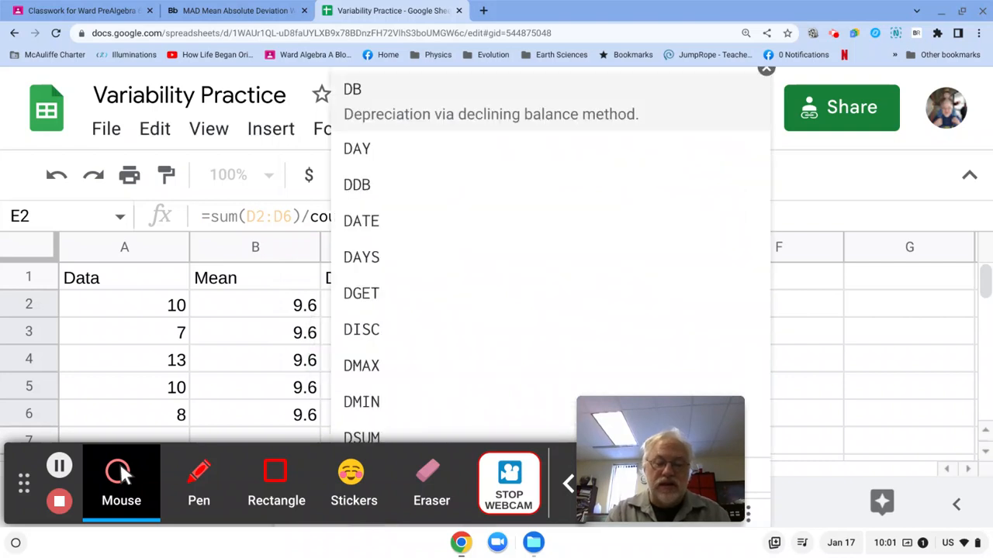
type(":d6")
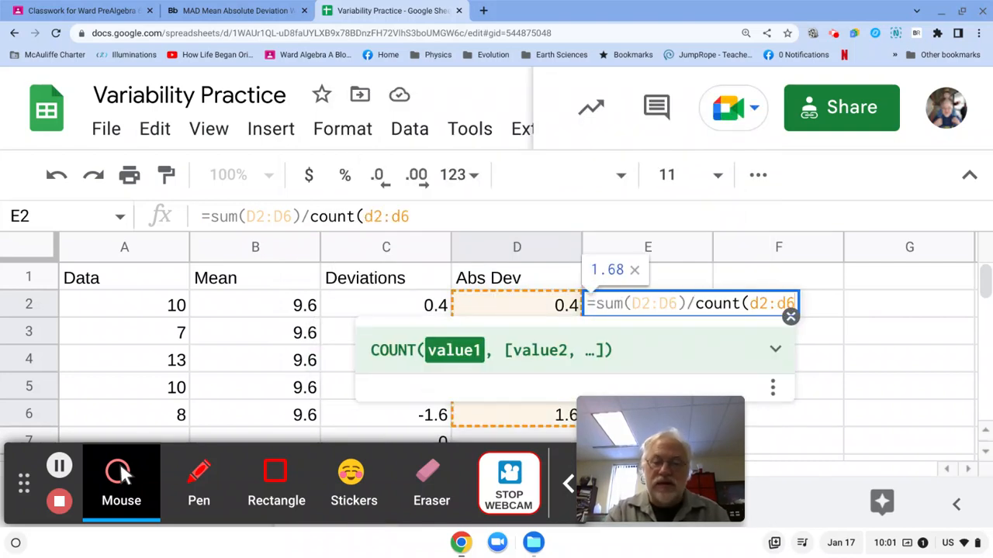
type(")")
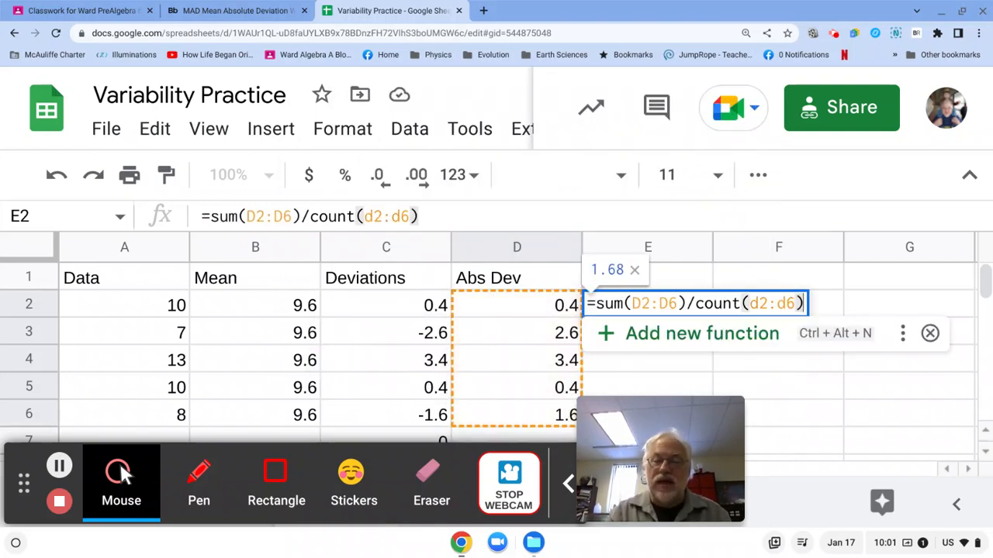
key("Return")
key("Up")
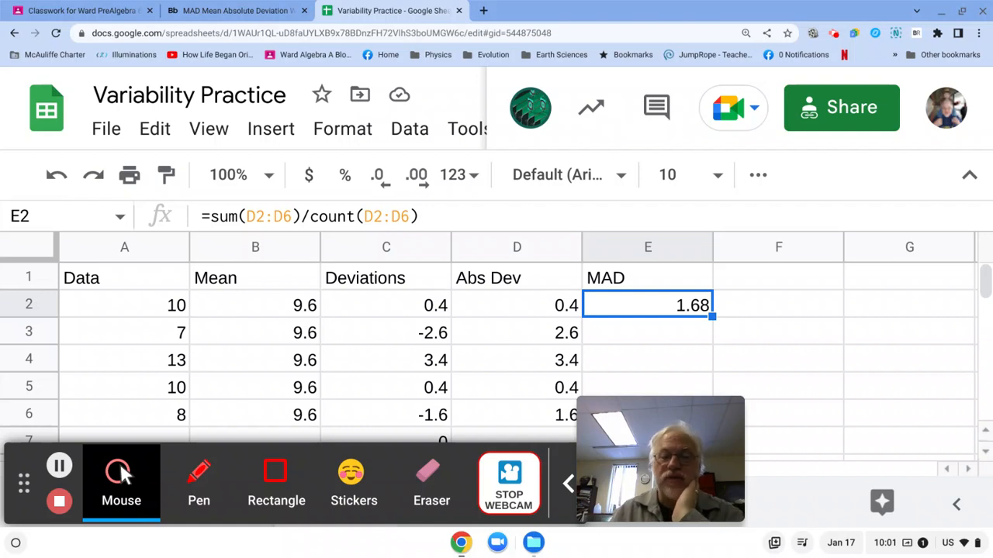
Check the mean formula in B2 and its absolute cell references.
key("Down")
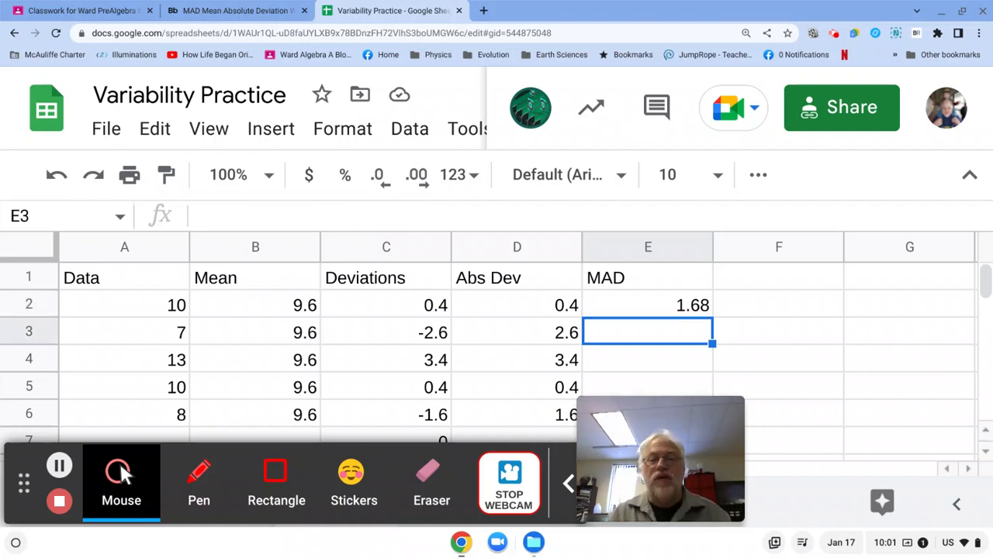
left_click(279, 311)
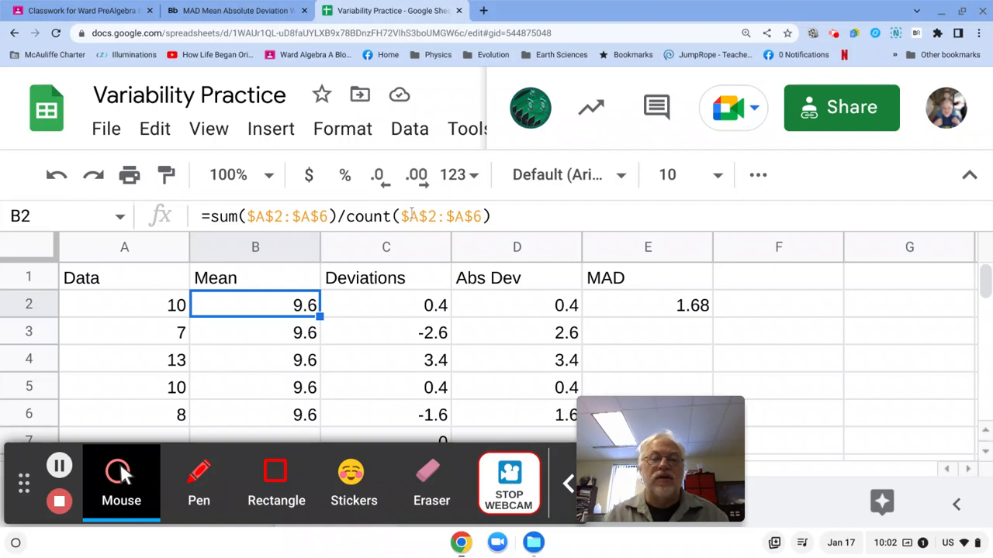
Review the formulas for the deviation in C2, the absolute deviation in D2 and the MAD in E2.
left_click(415, 304)
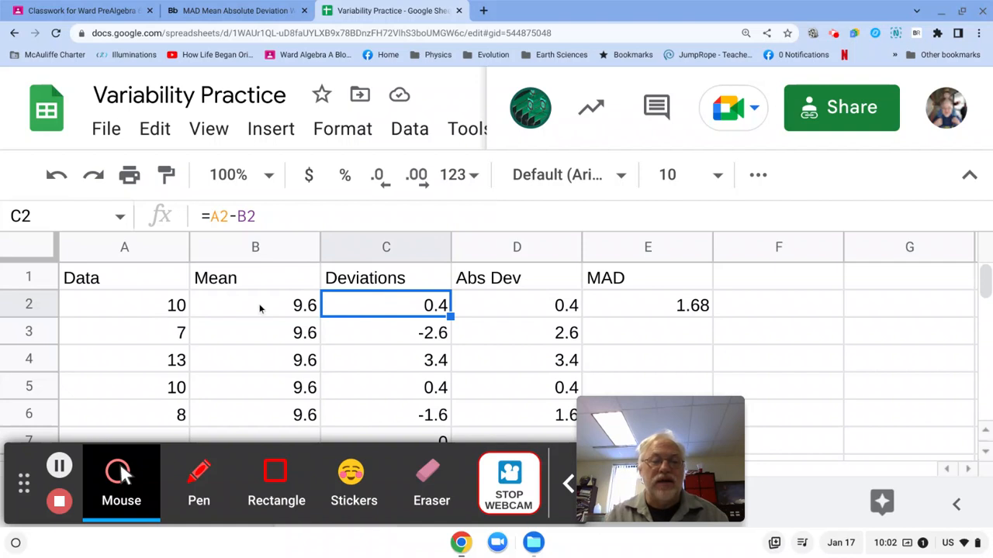
left_click(521, 299)
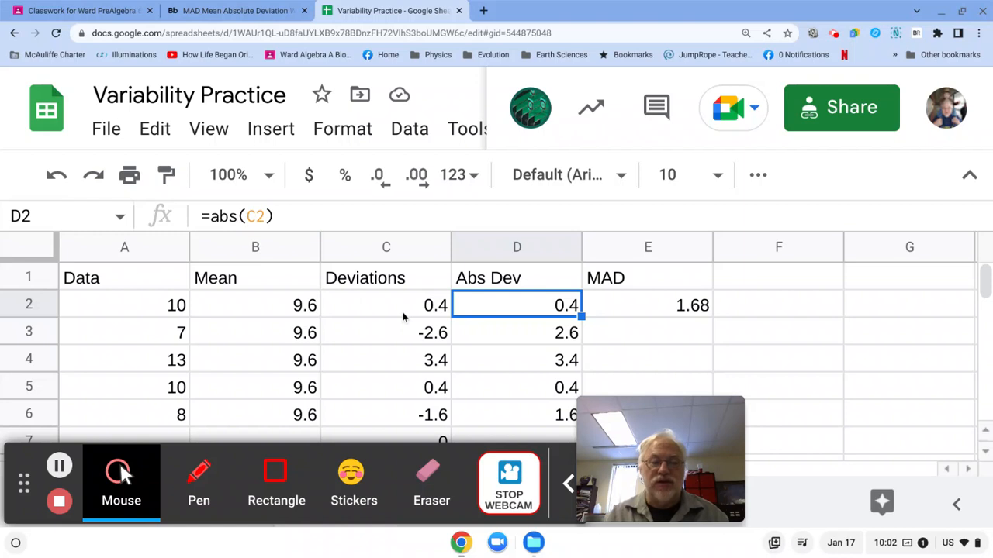
left_click(428, 314)
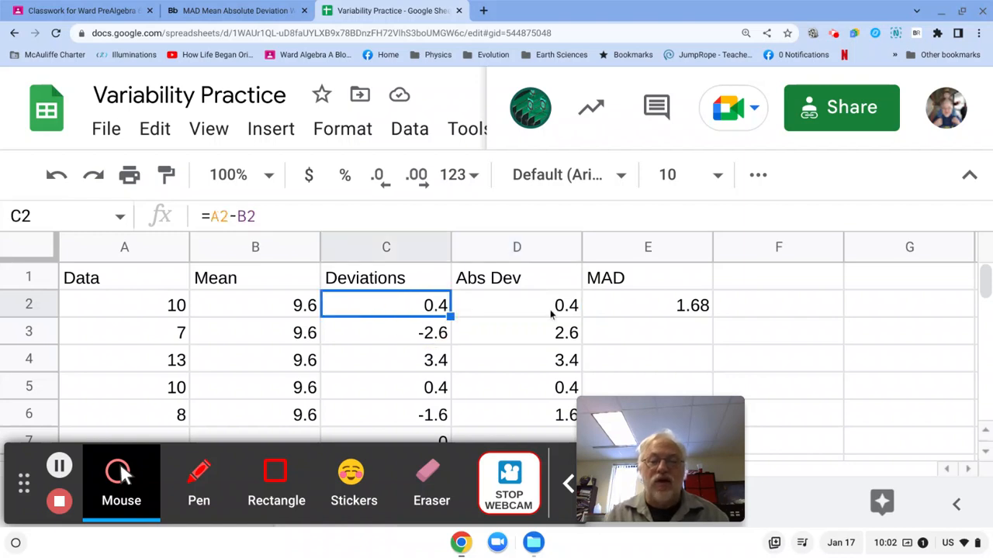
left_click(659, 305)
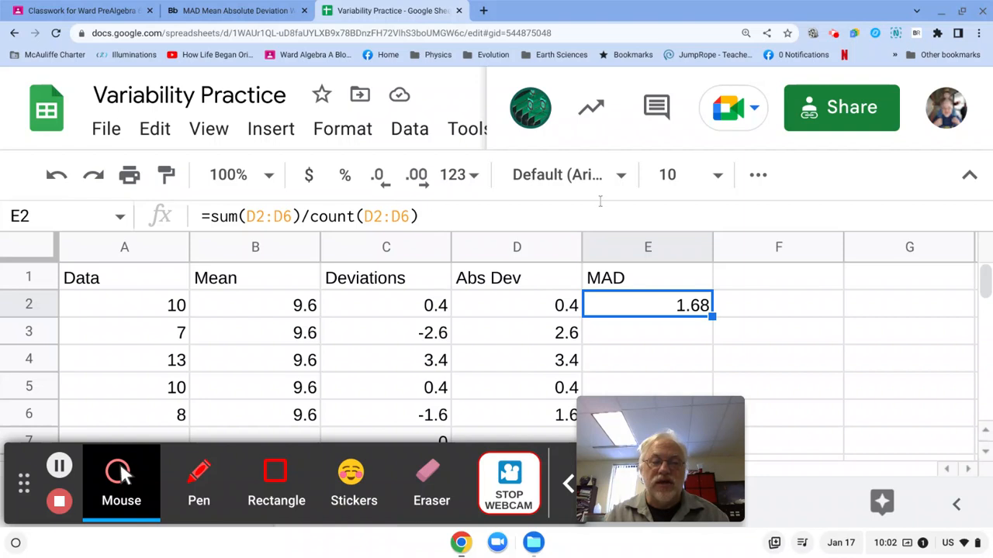
mouse_move(632, 459)
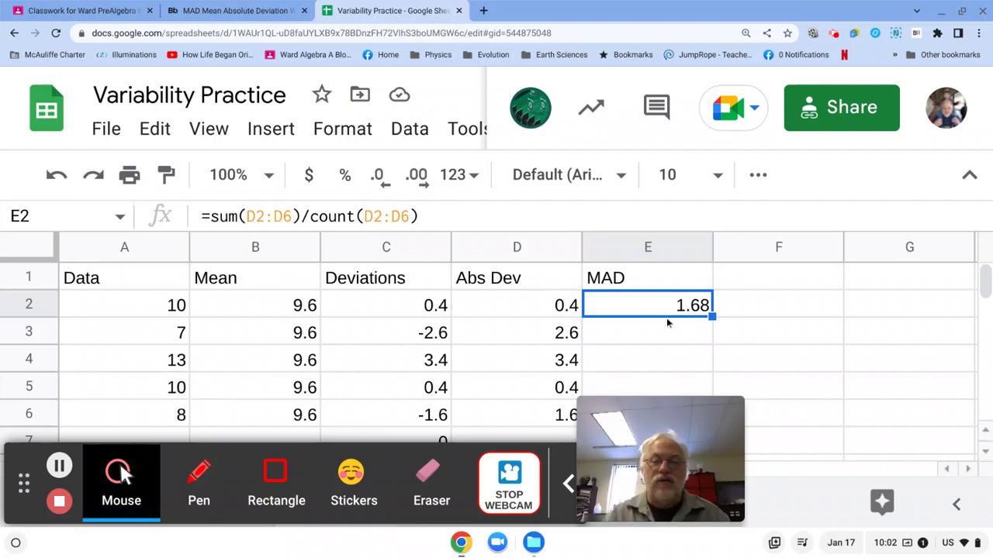
left_click(711, 317)
key("Down")
key("Down")
key("Down")
key("Down")
key("Down")
key("Down")
key("Down")
key("Down")
key("Down")
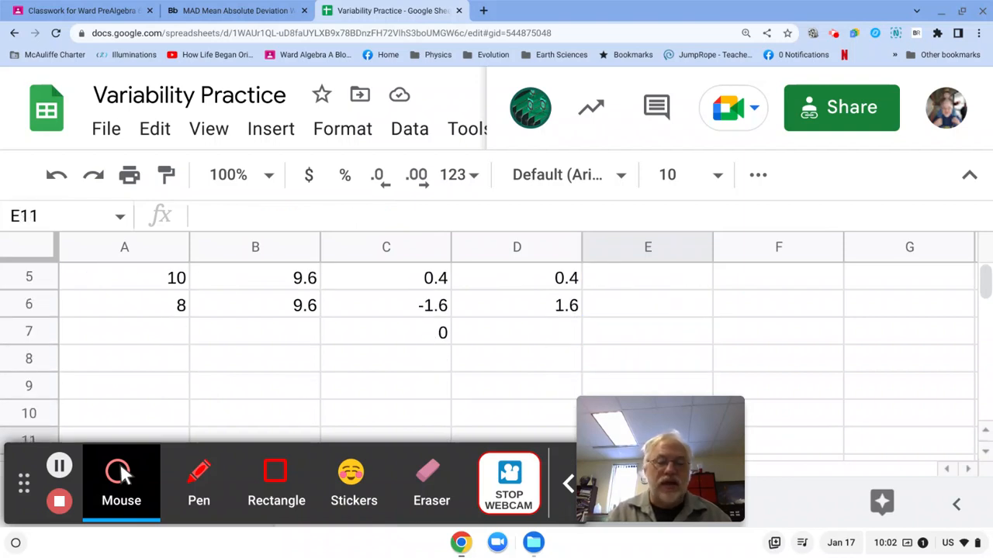
key("Down")
key("Up")
key("Up")
key("Up")
key("Up")
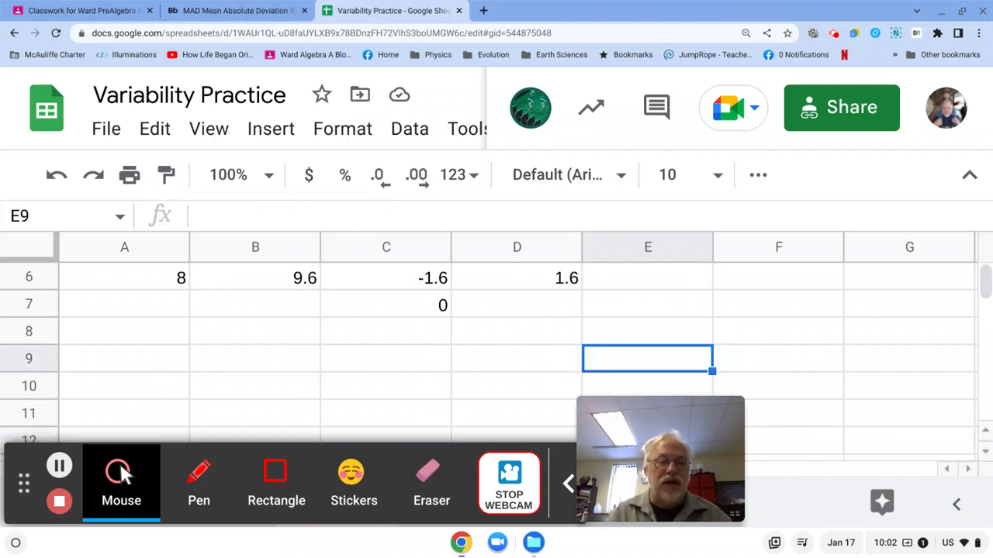
key("Left")
key("Left")
key("Left")
key("Left")
key("Down")
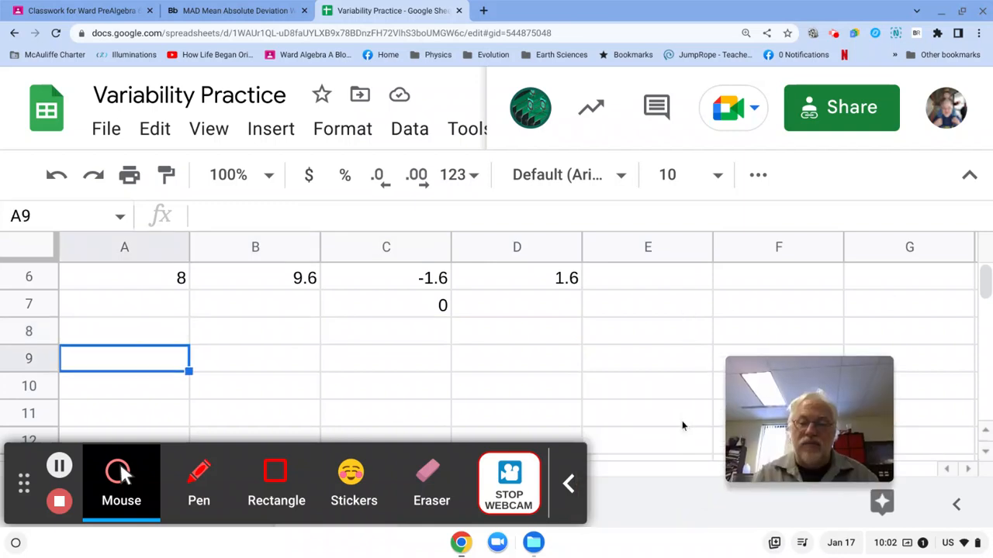
left_click_drag(784, 390, 831, 390)
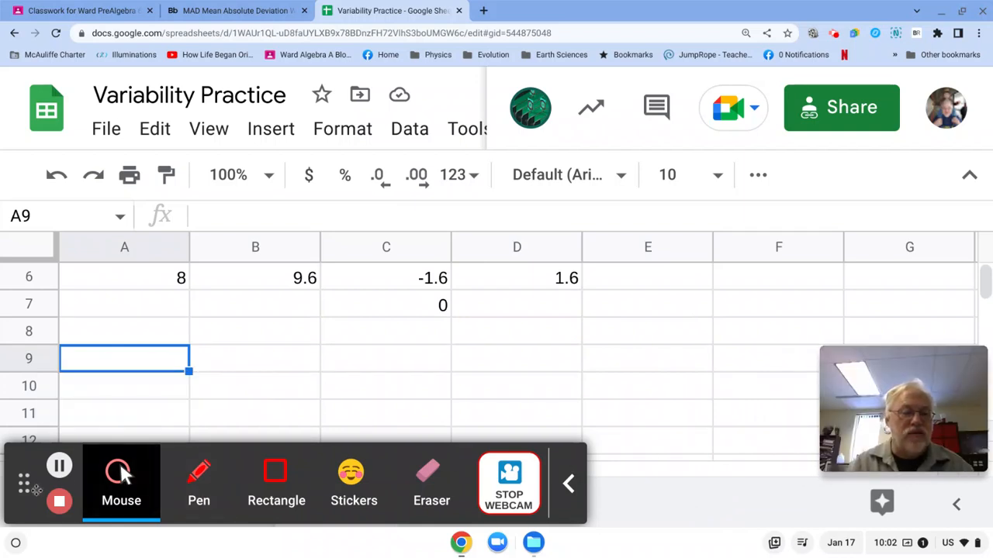
left_click_drag(25, 475, 286, 77)
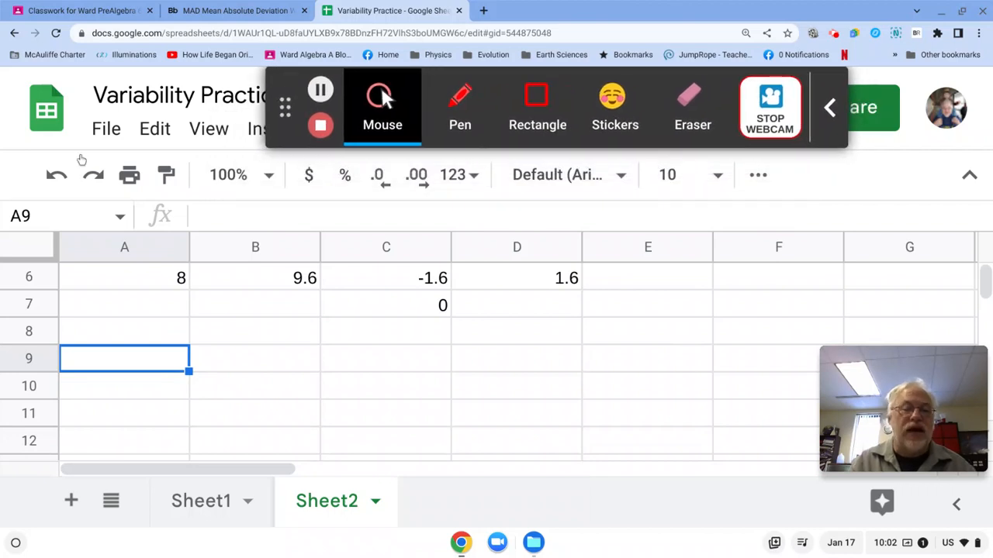
Add a new sheet and rename it Problem 2.
left_click(70, 501)
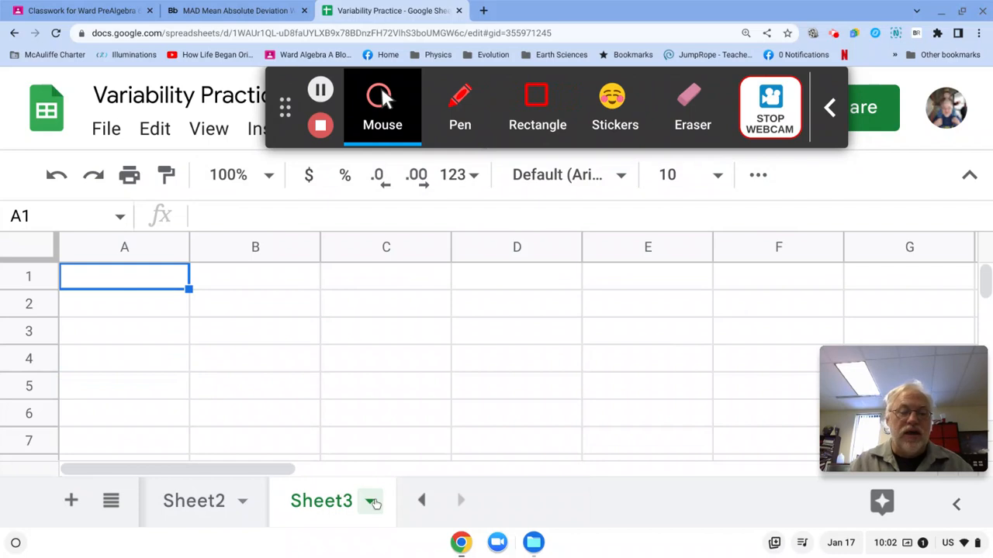
left_click(371, 501)
left_click(341, 277)
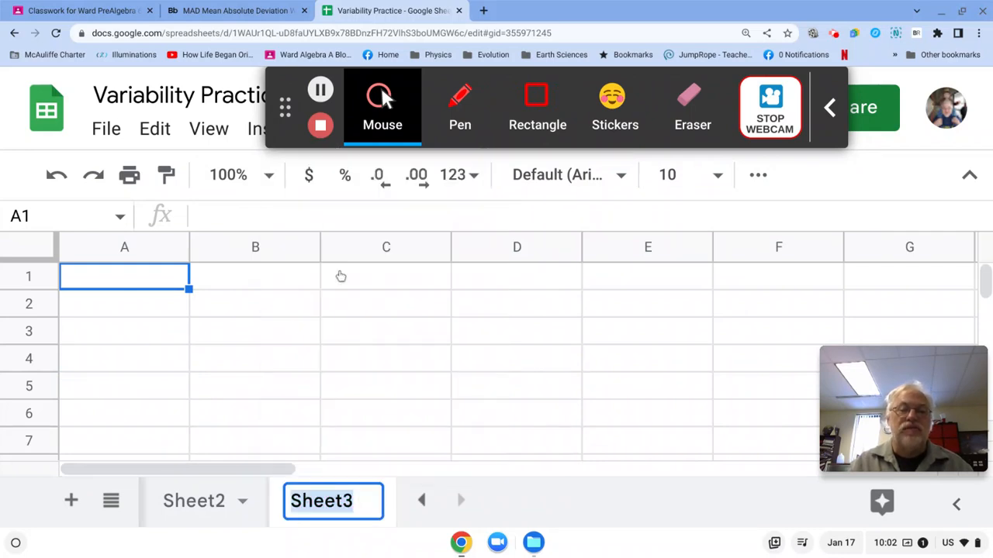
type("Probl")
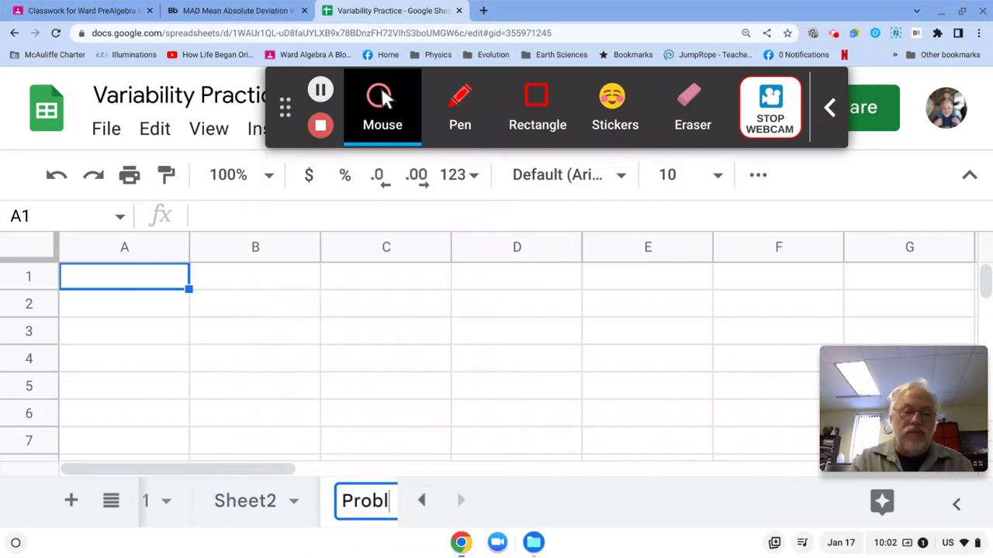
type("em 2")
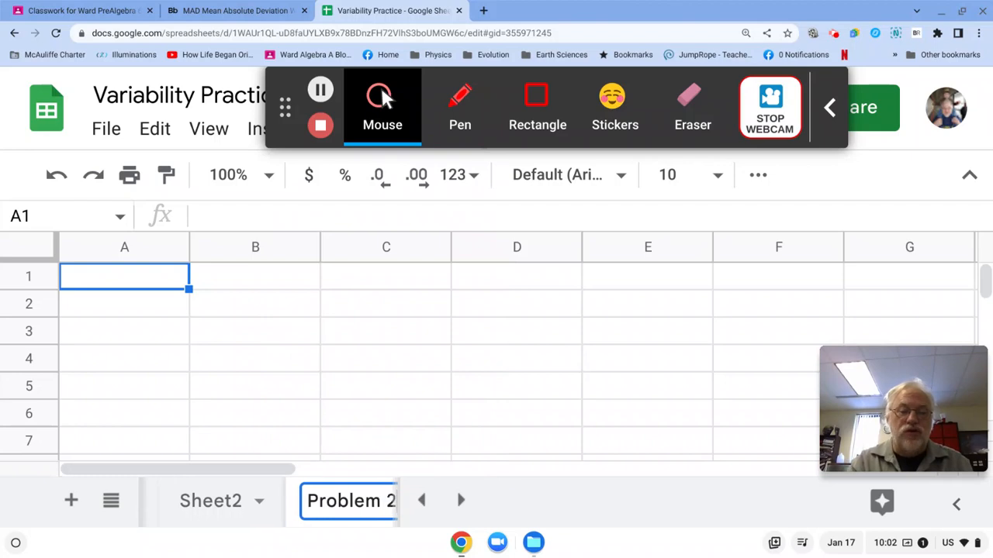
left_click(178, 311)
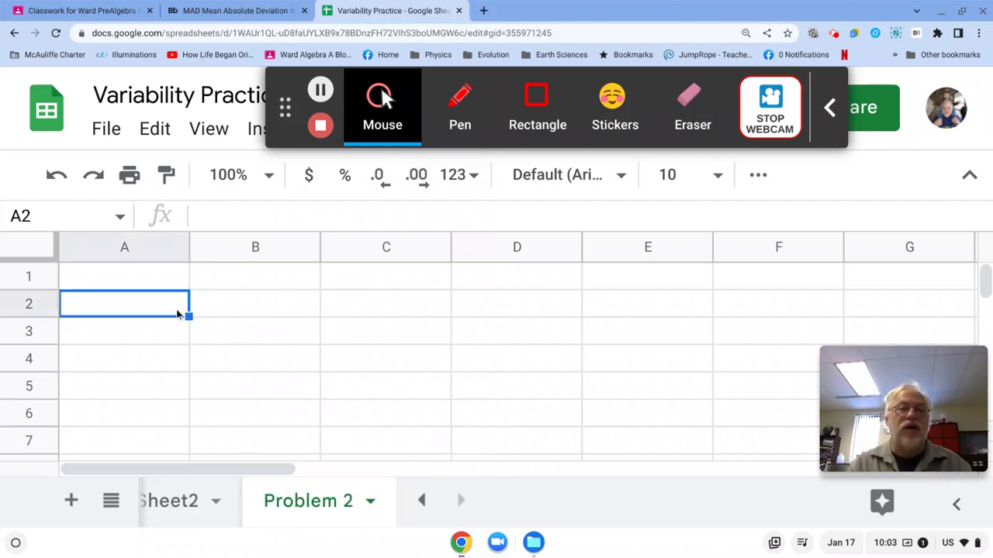
Enter the column headings Data, Deviation, Abs Deviation and MAD in A1 through D1.
left_click(82, 277)
type("Data")
key("Return")
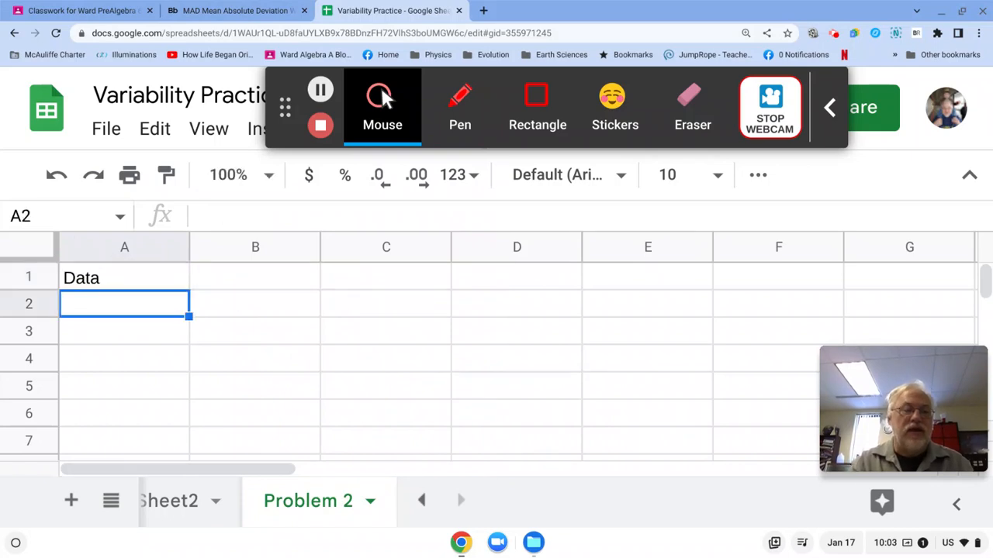
key("Up")
key("Right")
type("Deviation")
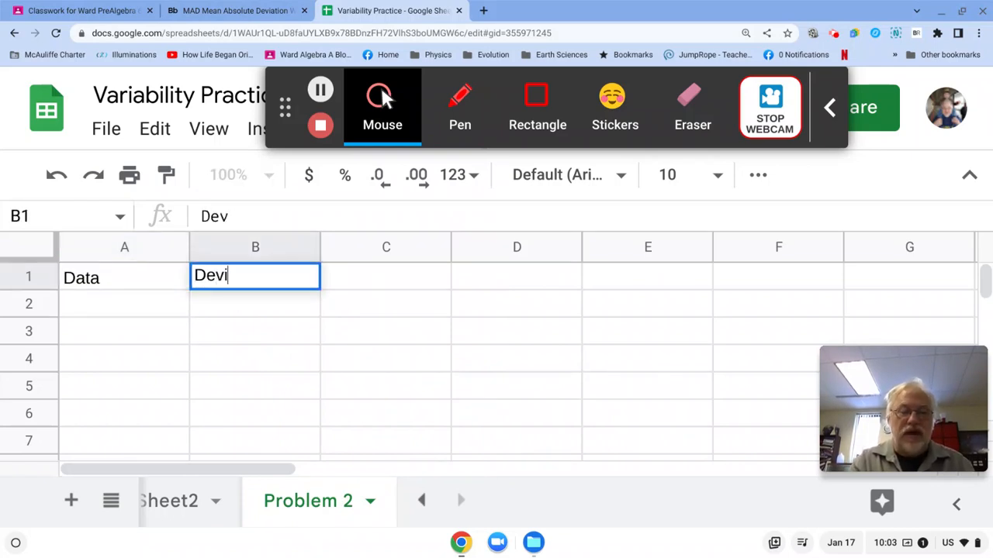
key("Tab")
type("A")
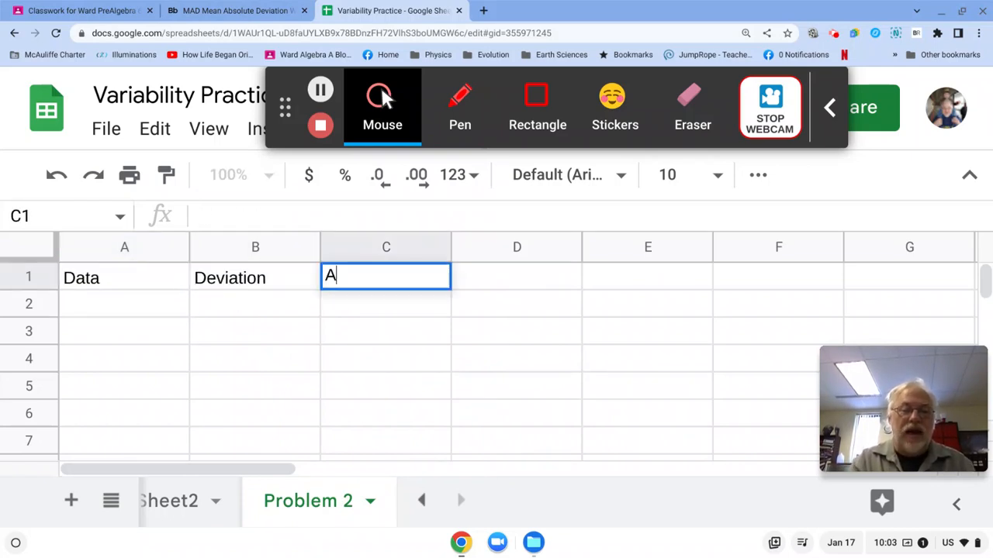
type("bs Deviation")
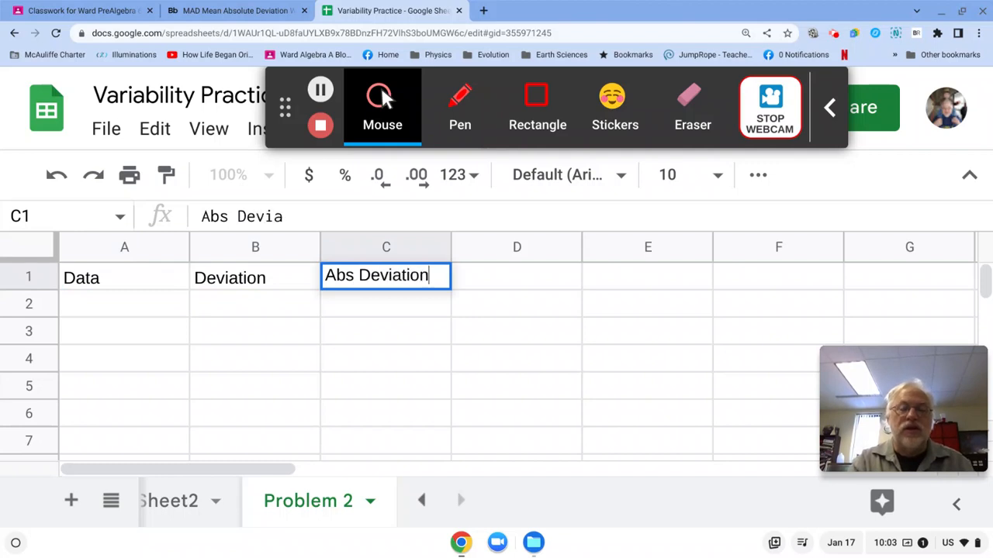
key("Tab")
type("MAD")
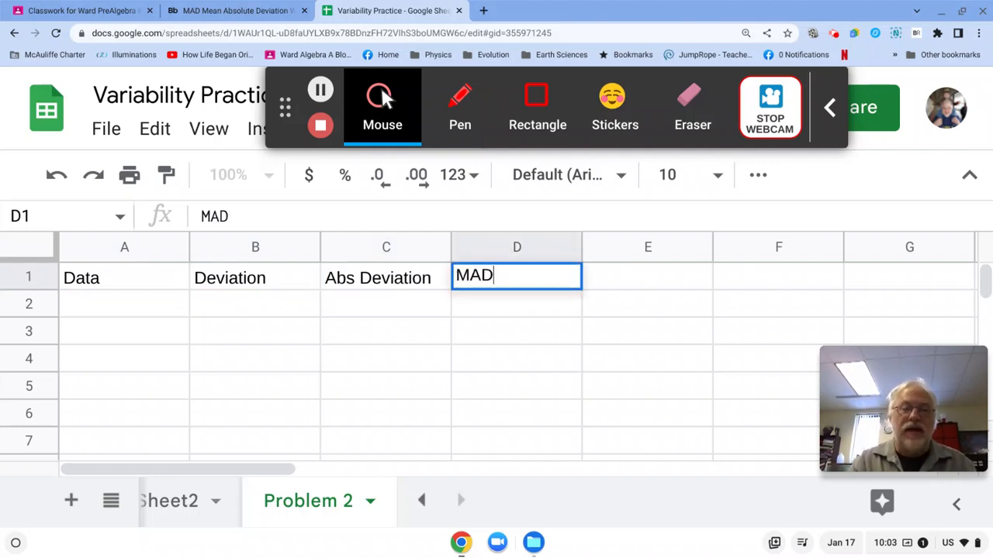
key("Return")
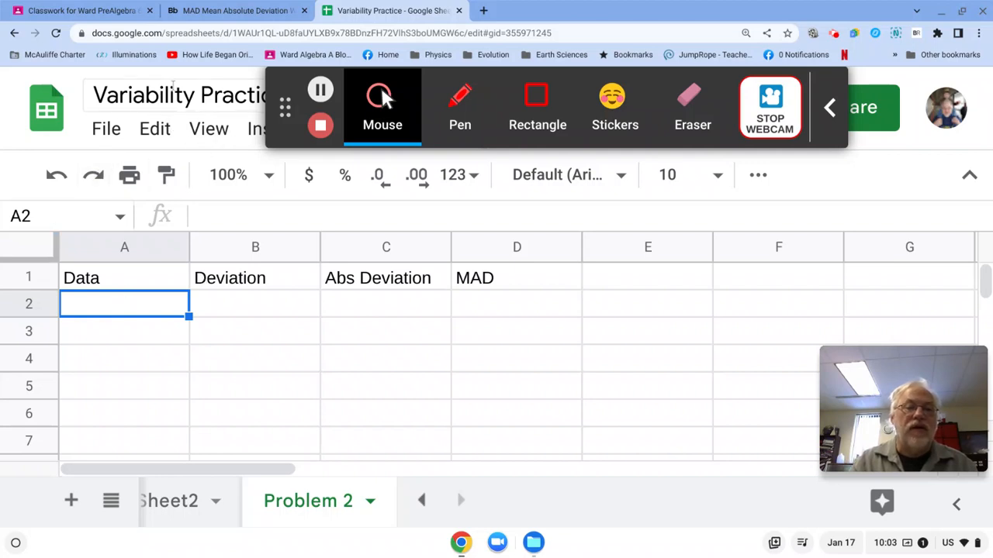
Consult the second data set in the MAD worksheet PDF and enter 110, 114, 106, 110 and 108 in A2 through A6 of the spreadsheet.
left_click(208, 13)
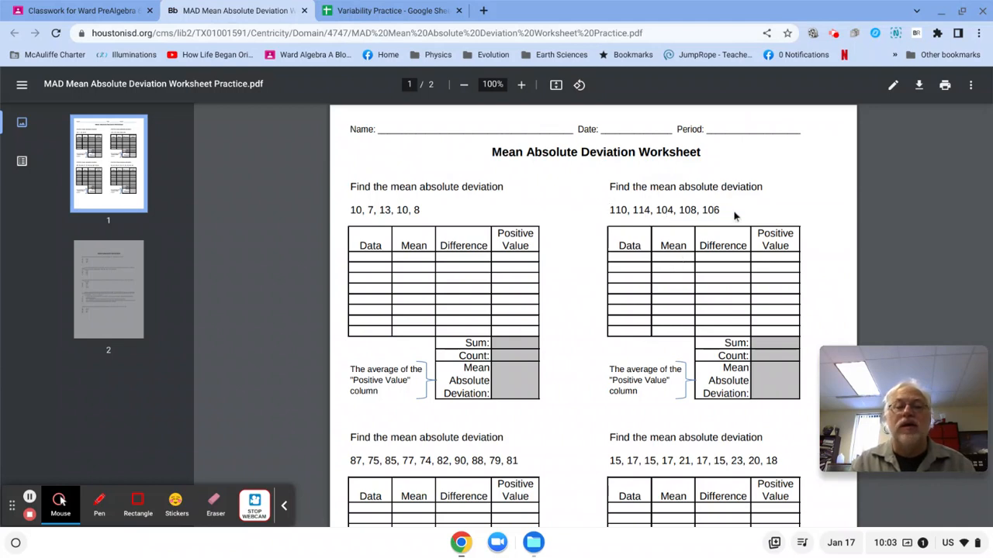
left_click(357, 9)
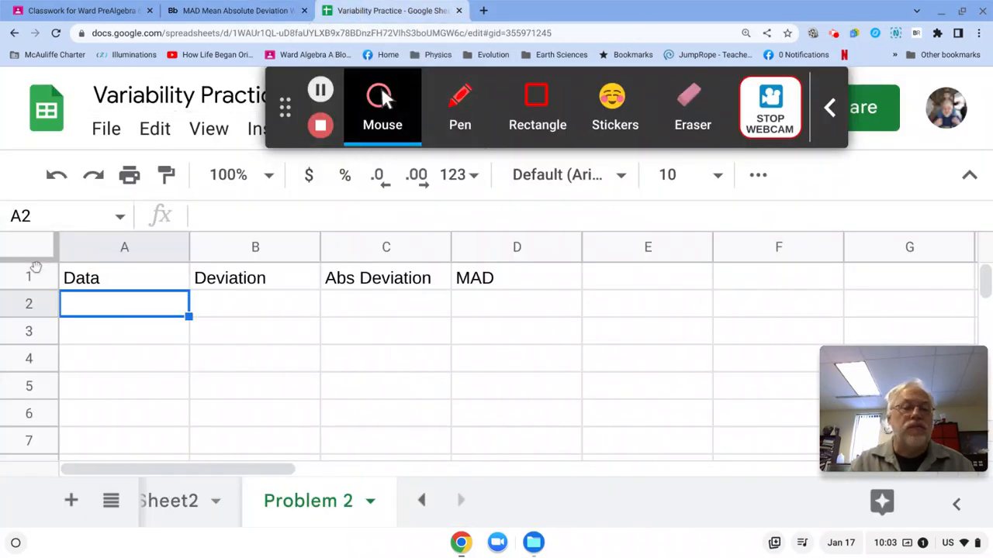
type("110")
key("Return")
type("114")
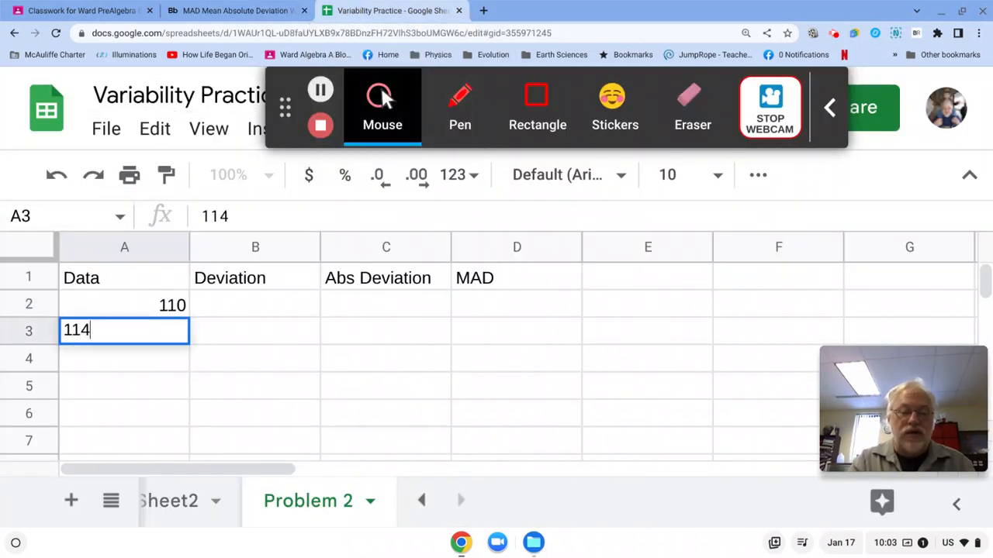
key("Return")
type("10")
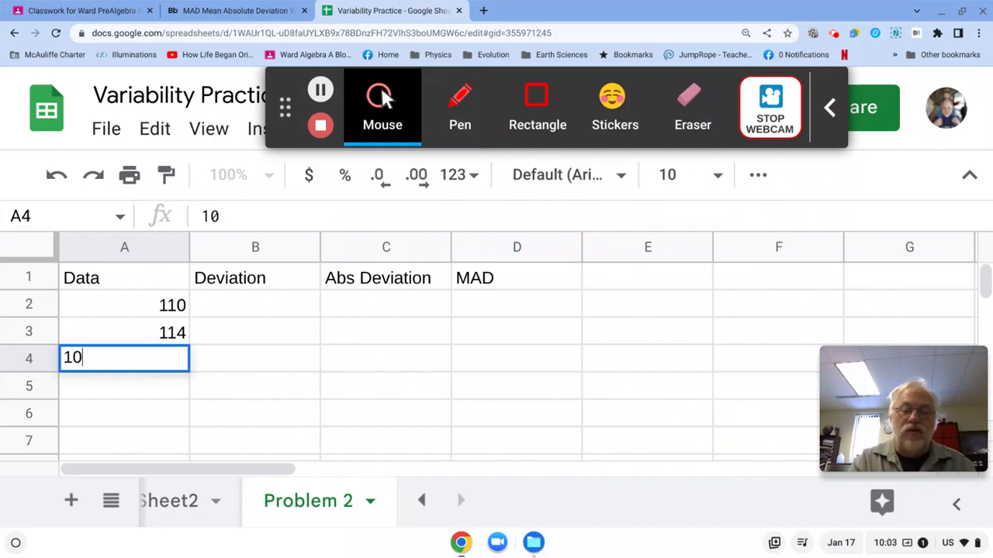
type("6")
key("Return")
type("110")
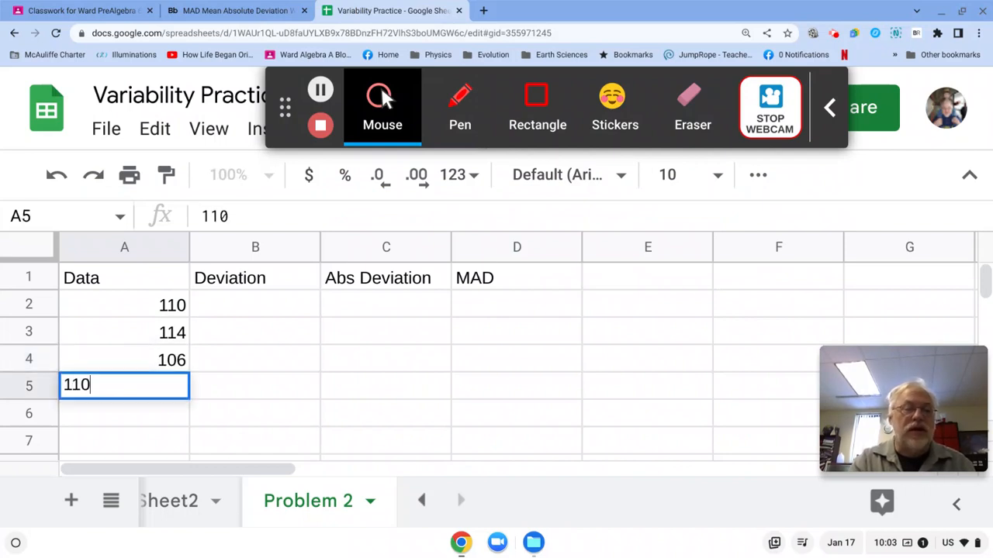
key("Return")
type("108")
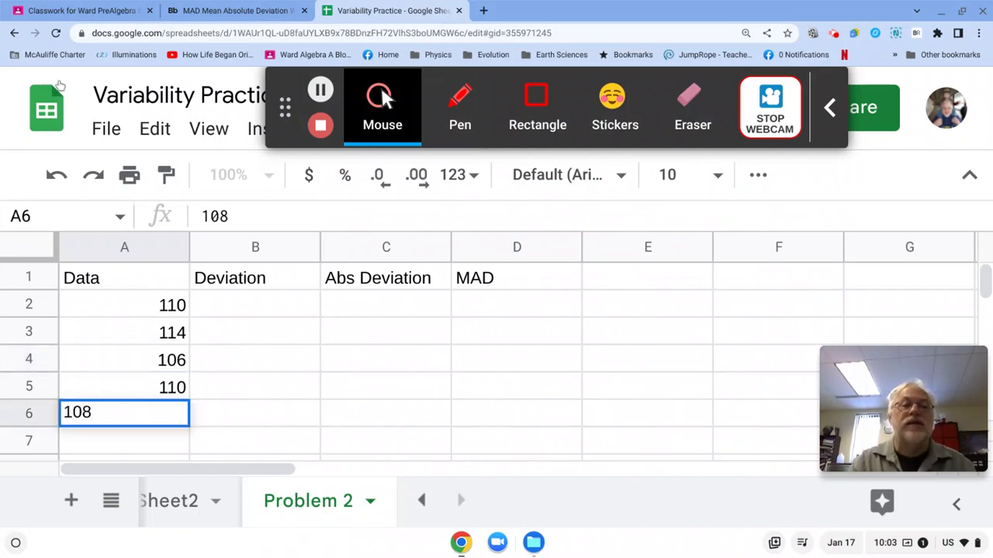
Recheck the data set in the worksheet PDF and change A4 to 104 and A5 to 106, with 108 in A6.
left_click(178, 10)
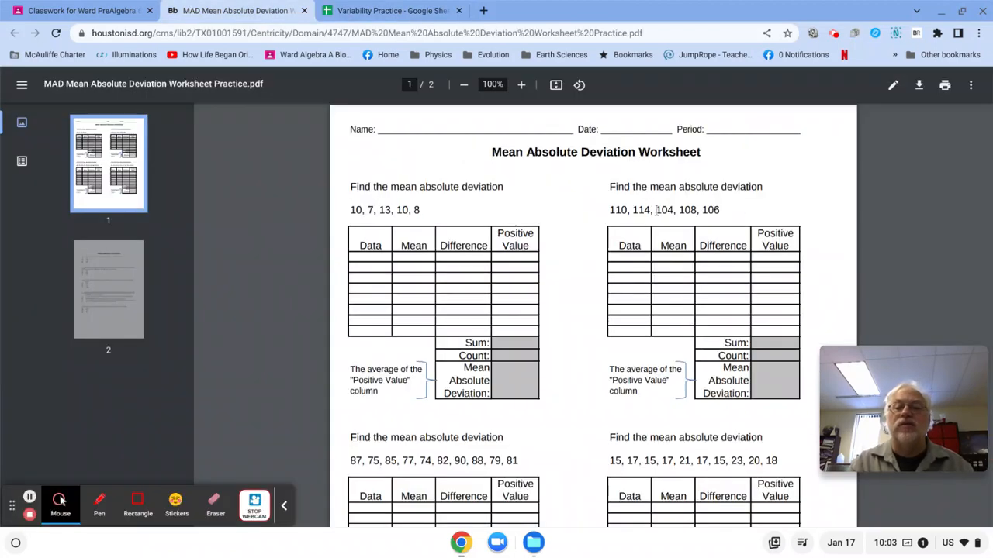
left_click(381, 11)
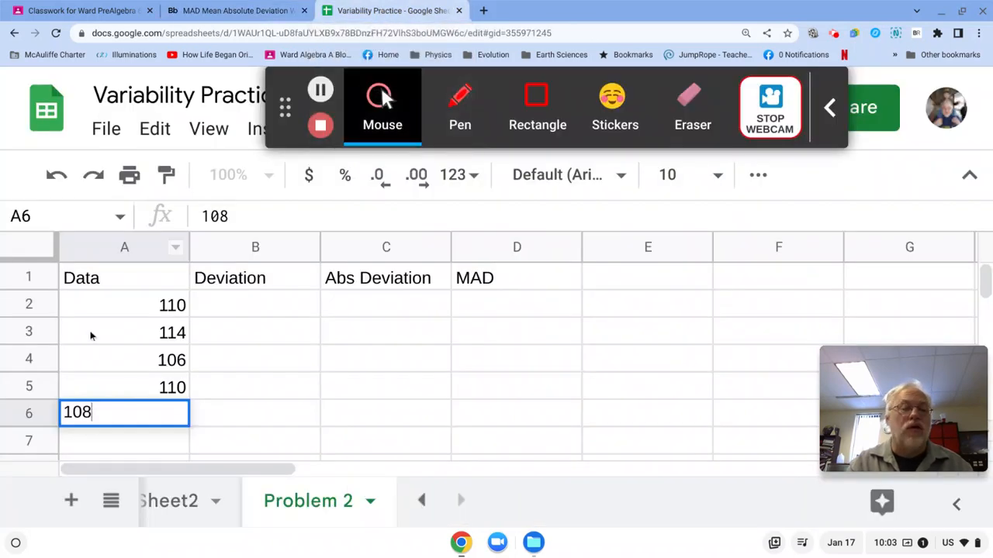
left_click(168, 363)
double_click(167, 362)
key("BackSpace")
type("4")
key("Return")
key("Return")
key("BackSpace")
type("6")
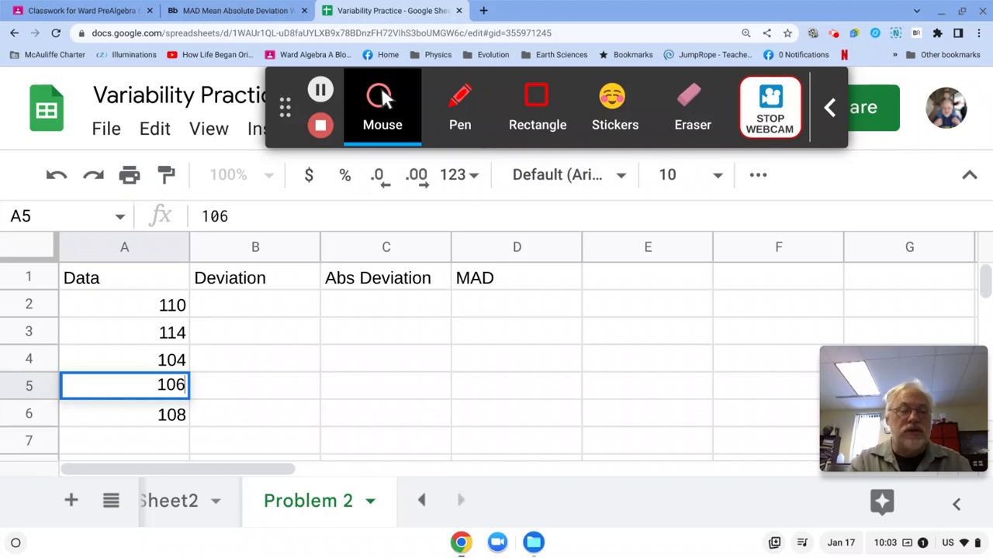
key("Return")
type("108")
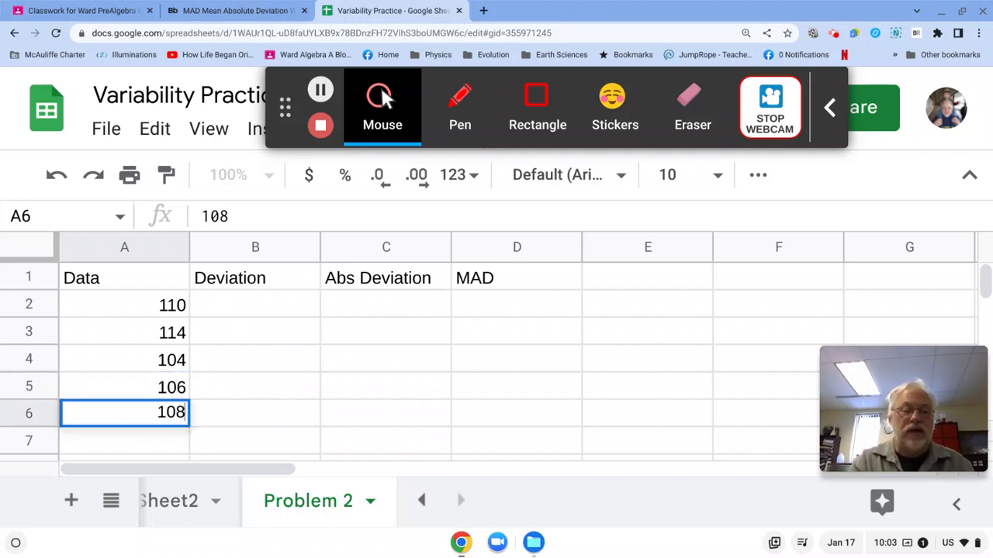
key("Return")
Move the headings Deviation, Abs Deviation and MAD one column over to C1 through E1, leaving B1 empty.
key("Up")
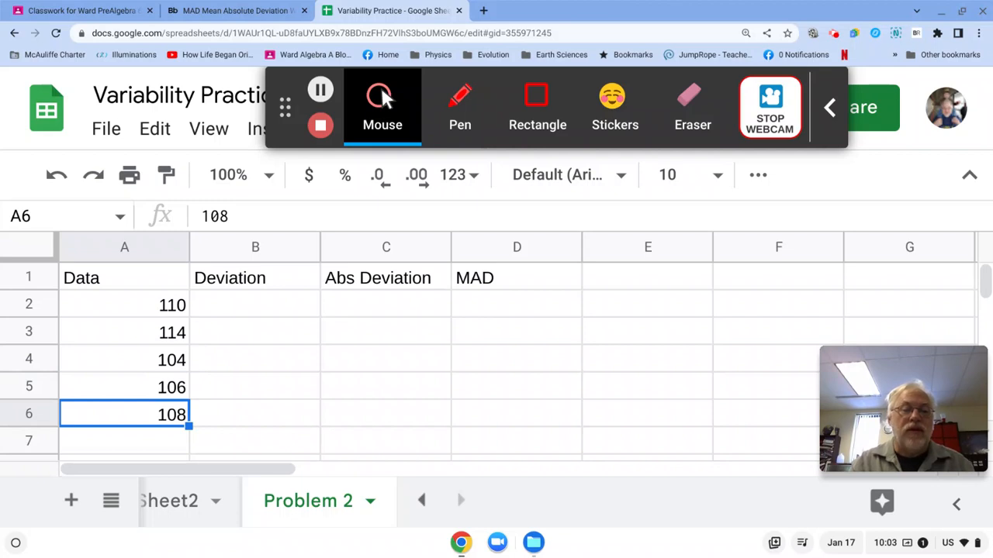
key("Right")
key("Up")
key("Up")
key("Up")
key("Up")
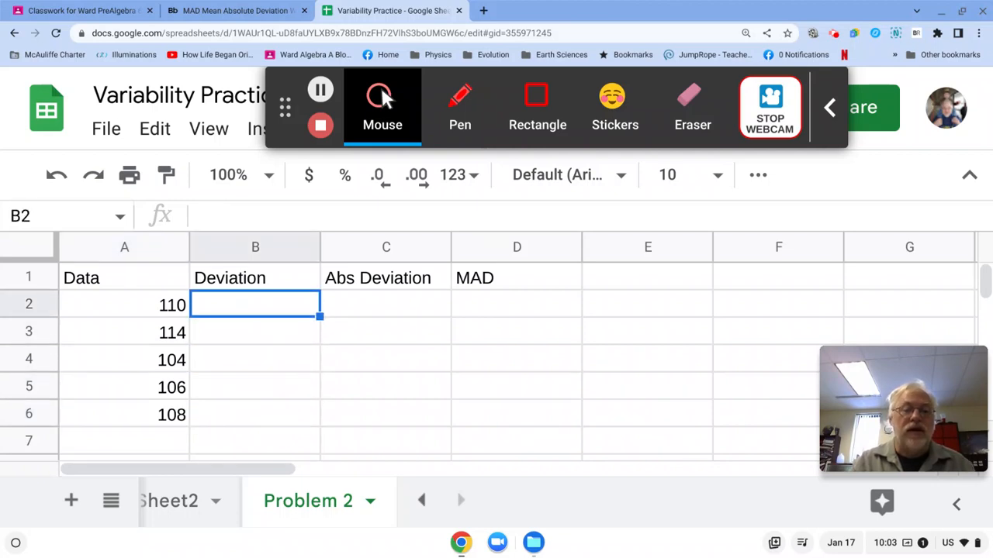
left_click(243, 284)
key("shift+Right")
key("shift+Right")
key("ctrl+c")
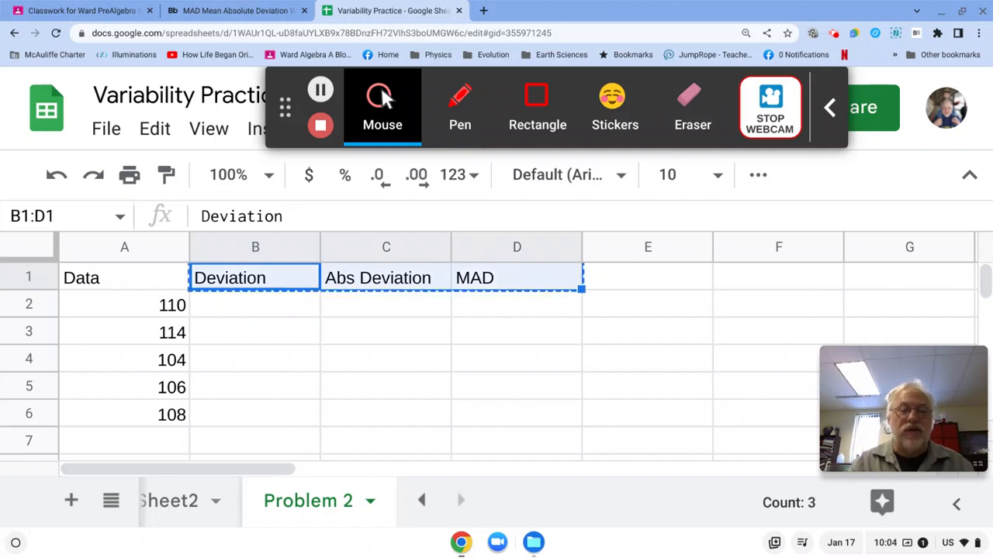
key("Right")
key("ctrl+v")
key("Left")
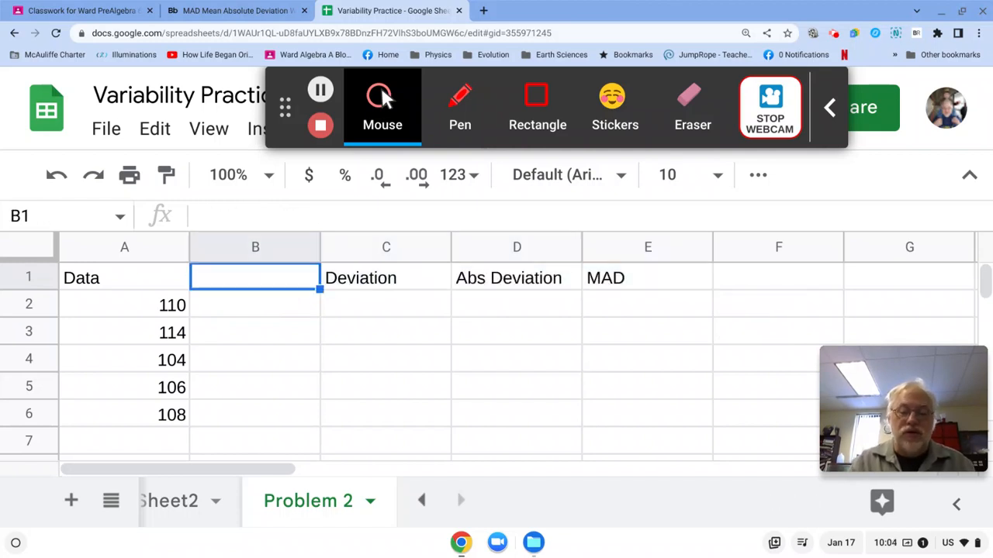
Enter the heading Mean in B1 and begin a SUM formula in B2.
type("Mean")
key("Return")
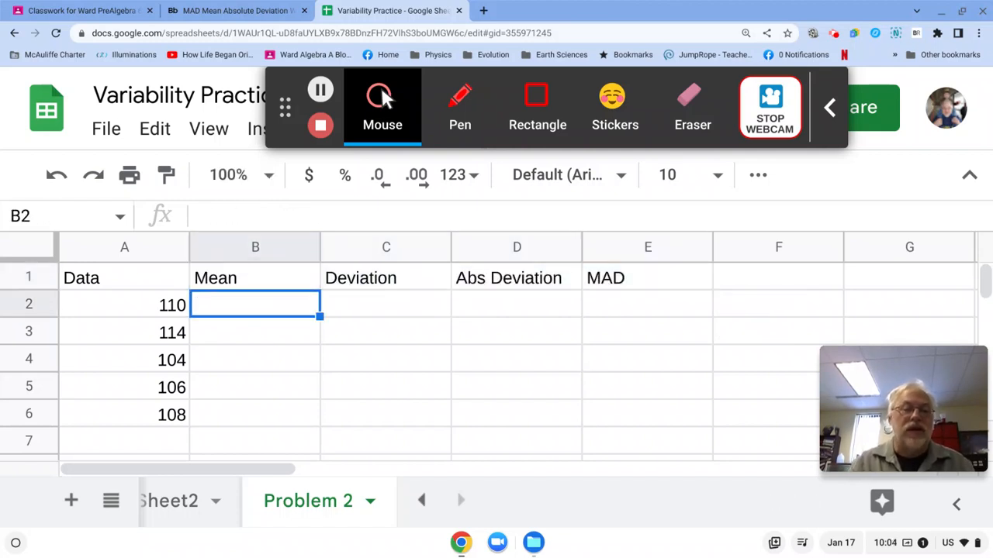
type("=sum")
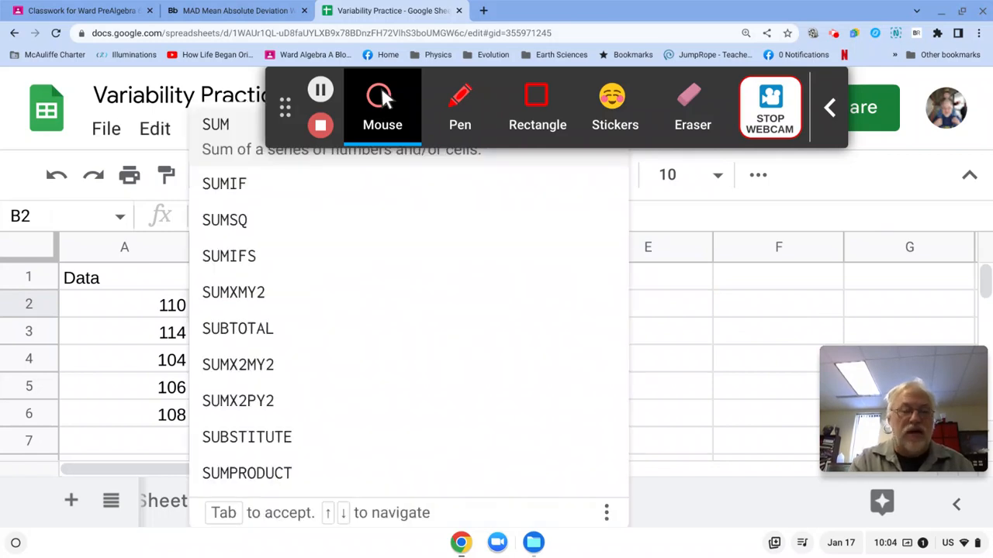
type("($")
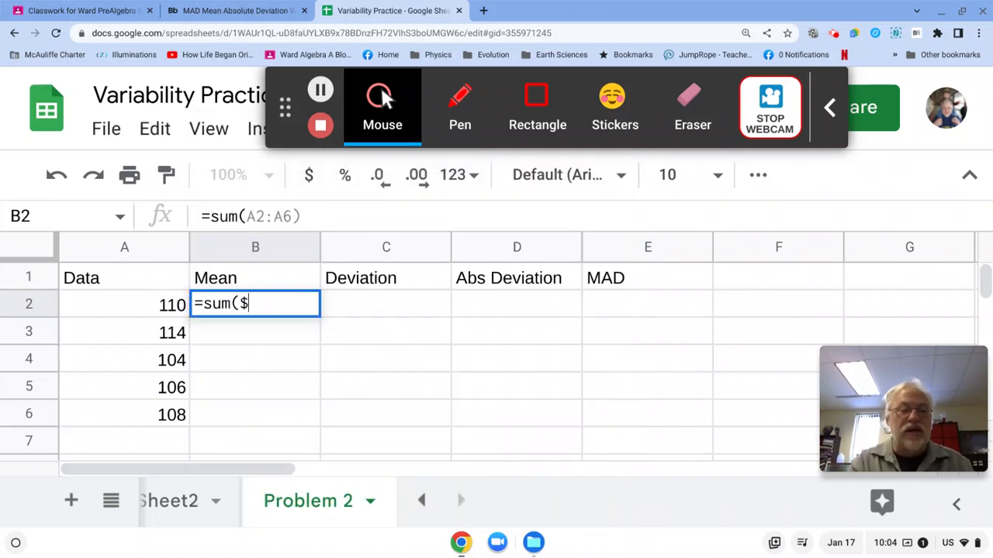
type("a2")
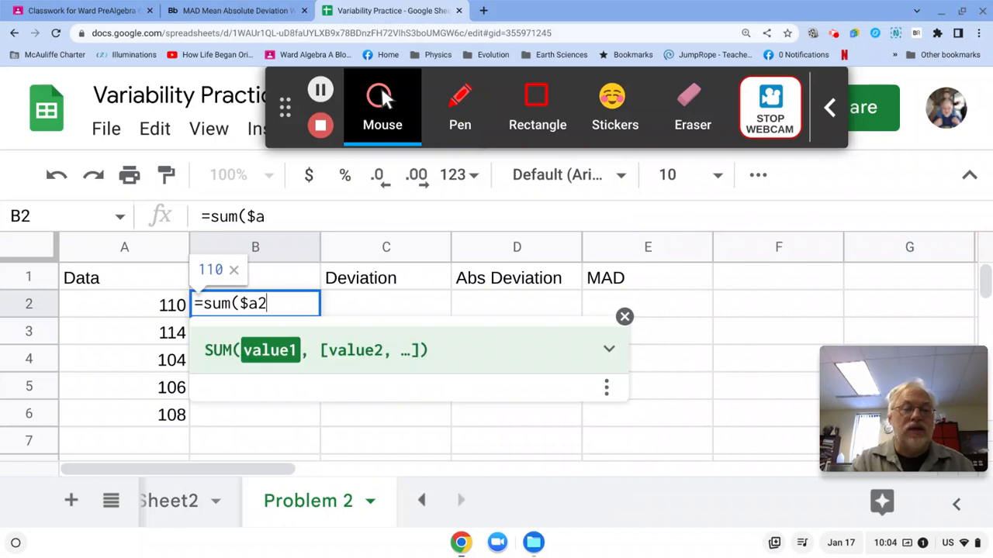
key("BackSpace")
key("BackSpace")
key("BackSpace")
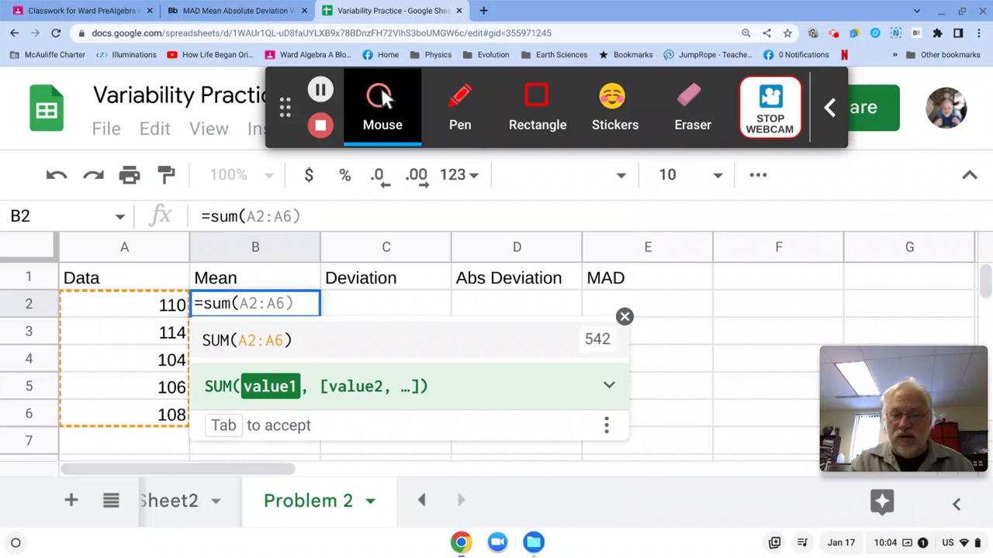
key("Right")
key("Left")
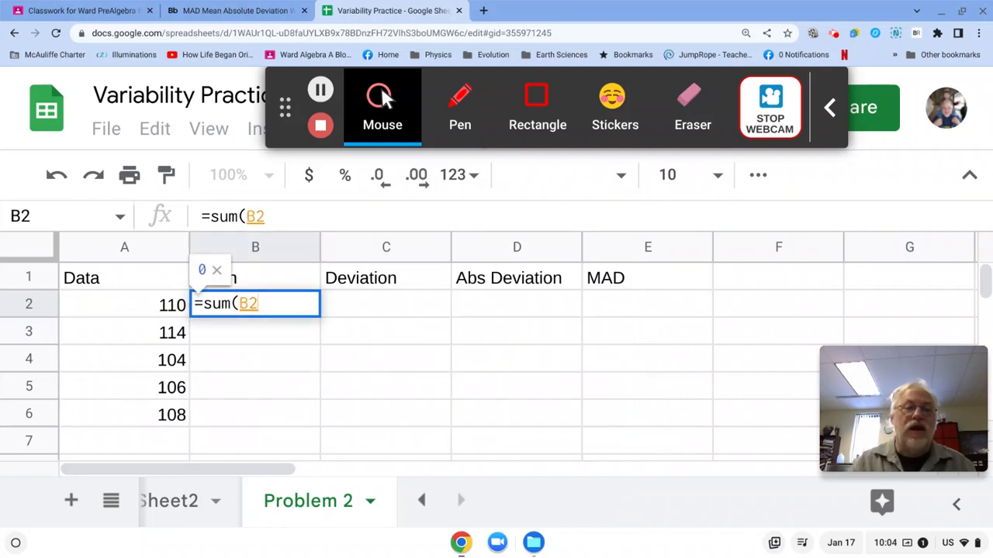
key("BackSpace")
key("BackSpace")
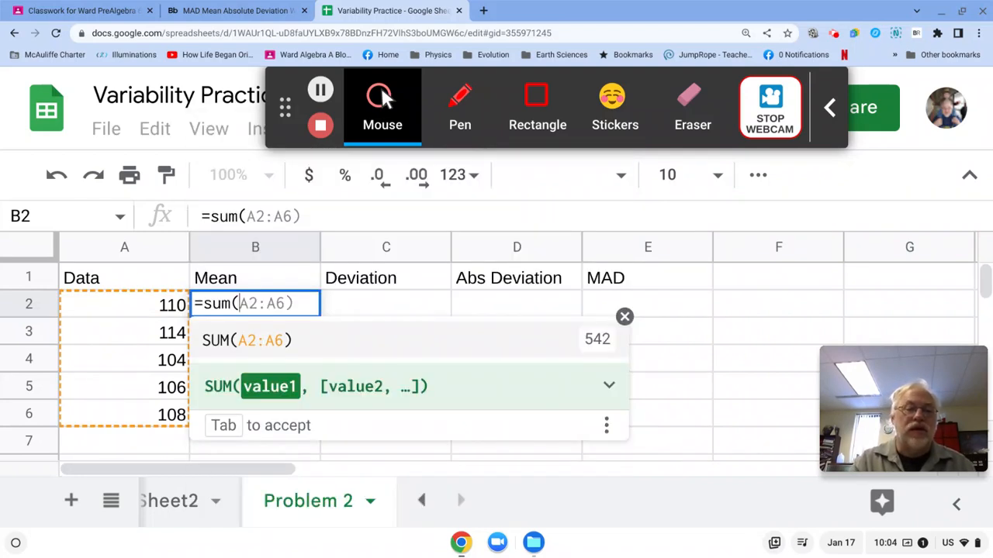
Complete the sum in B2 with row-locked references as =sum(a$2:a$6).
left_click(255, 212)
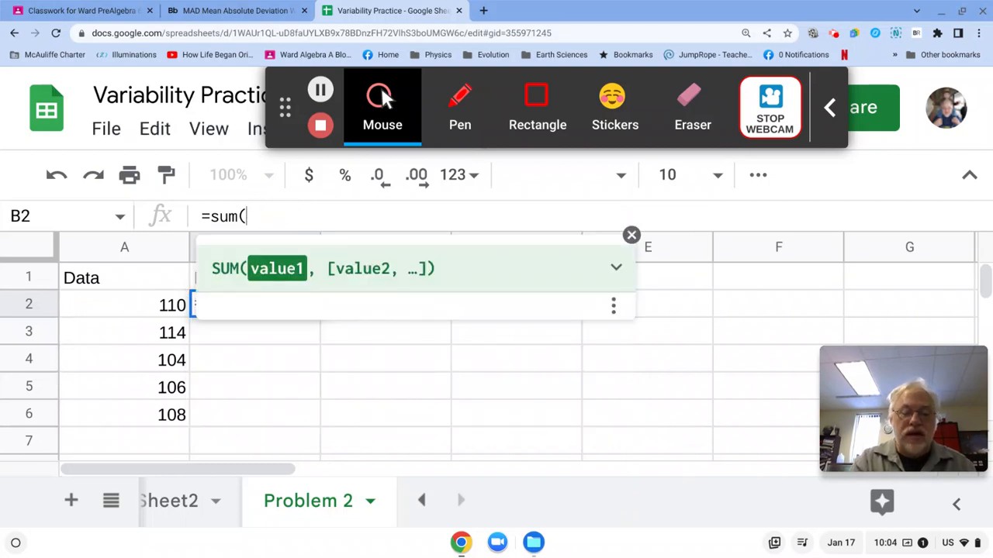
type("a$2")
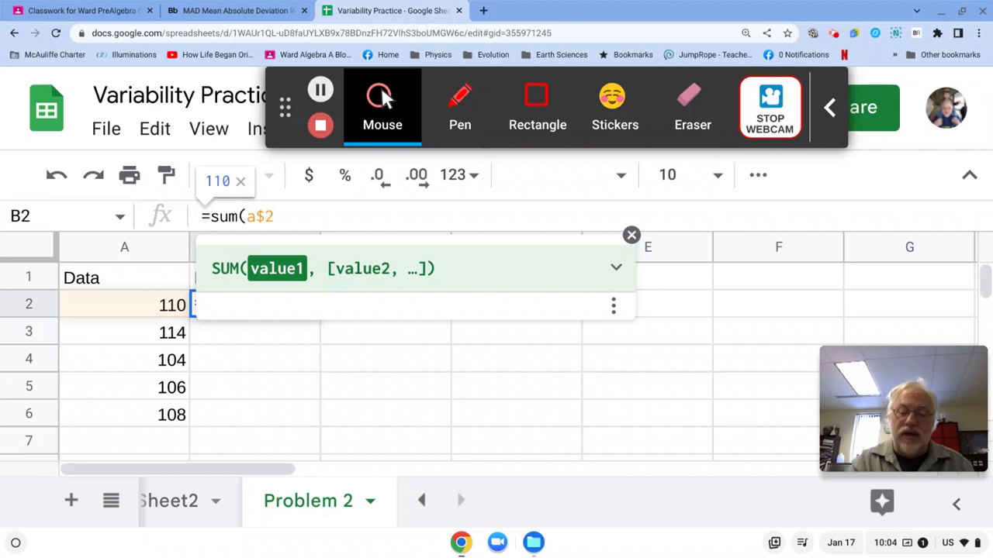
type(":")
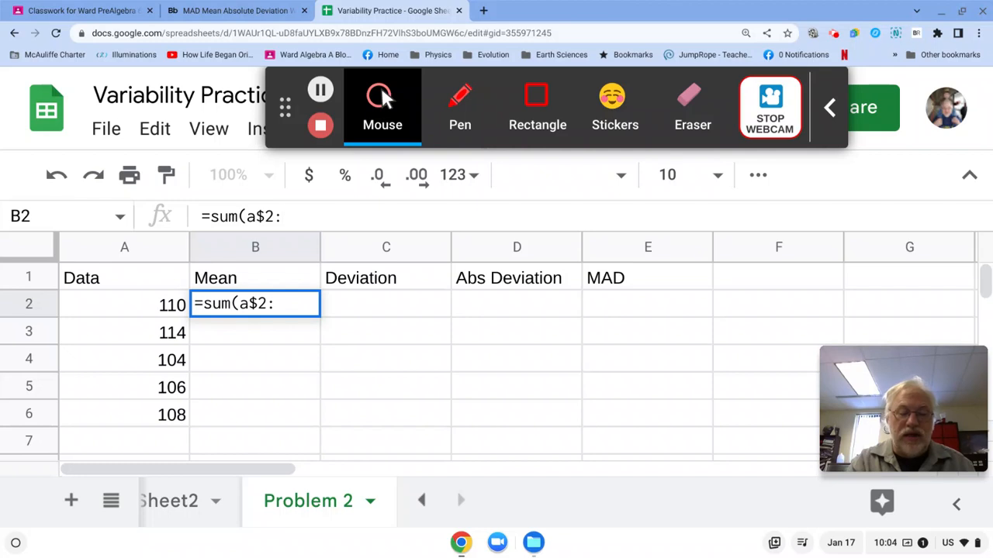
type("a$")
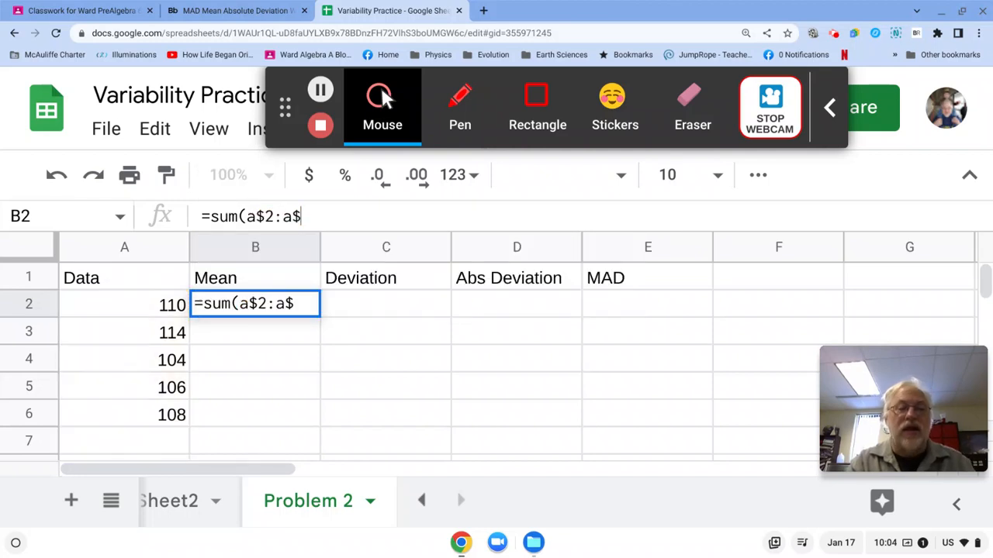
type("6")
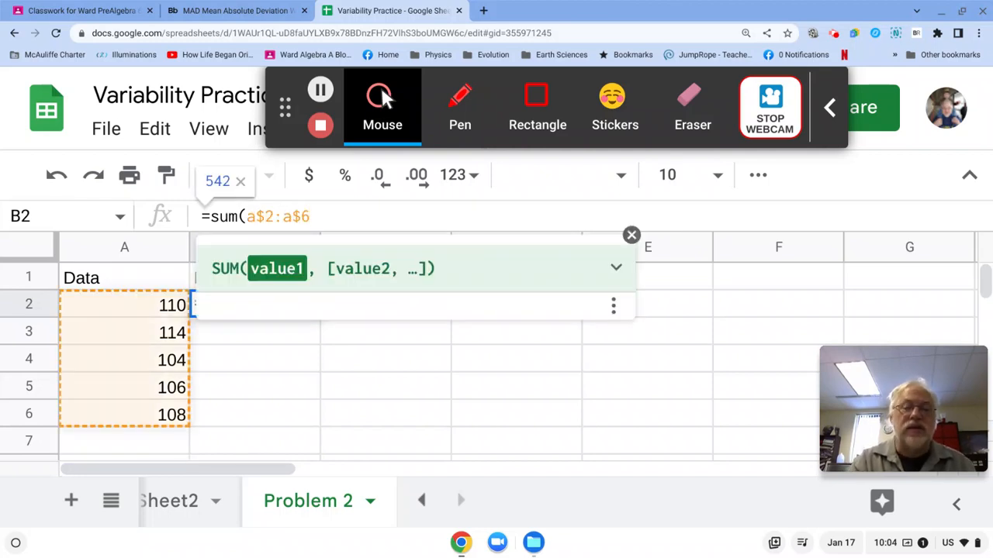
type(")")
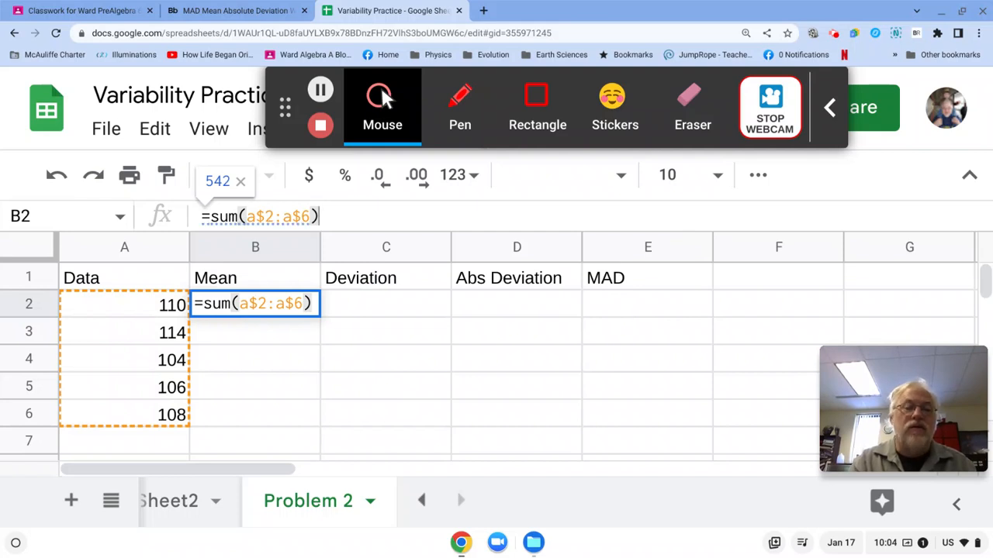
Divide the sum in B2 by count(a$2:a$6) and fill the mean formula down through B6.
type("/count(a")
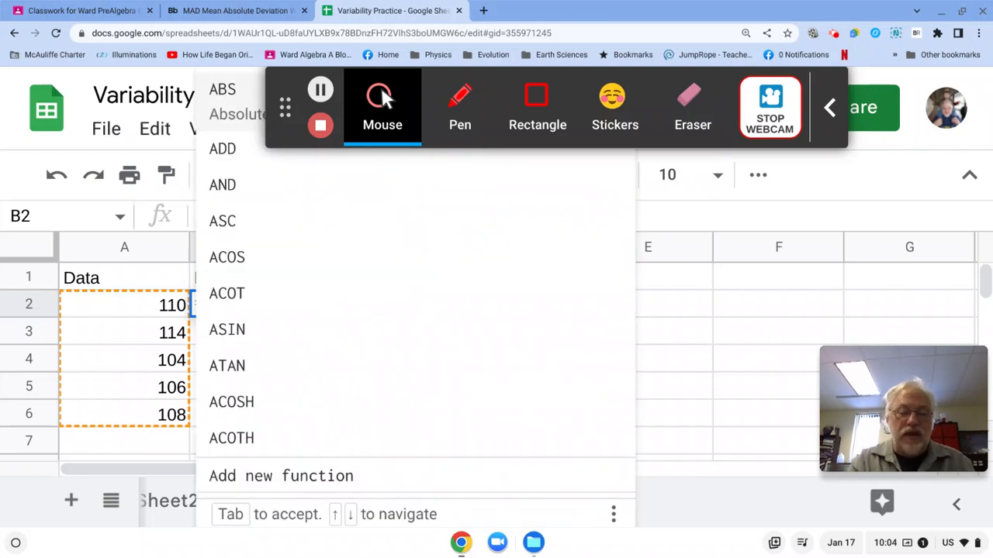
type("$2:")
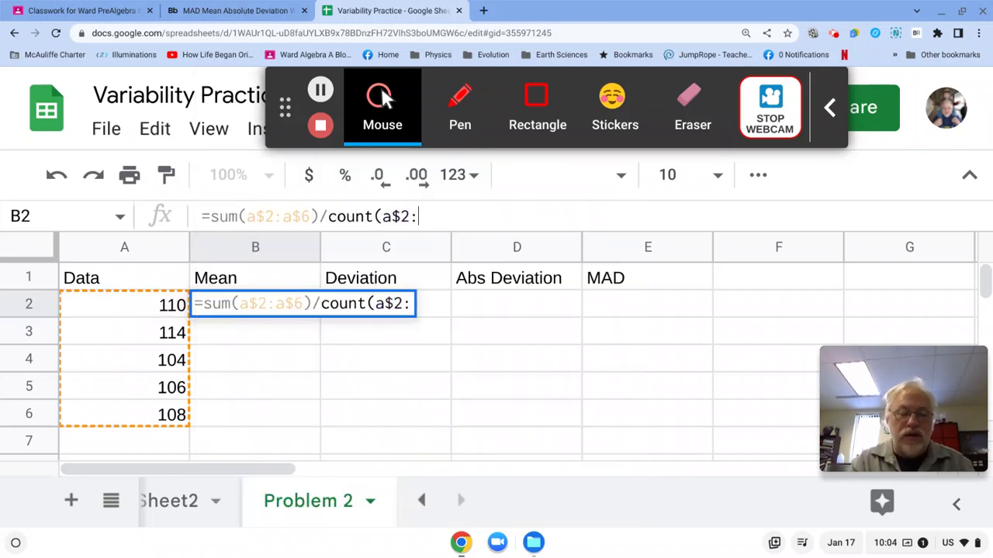
type("a$")
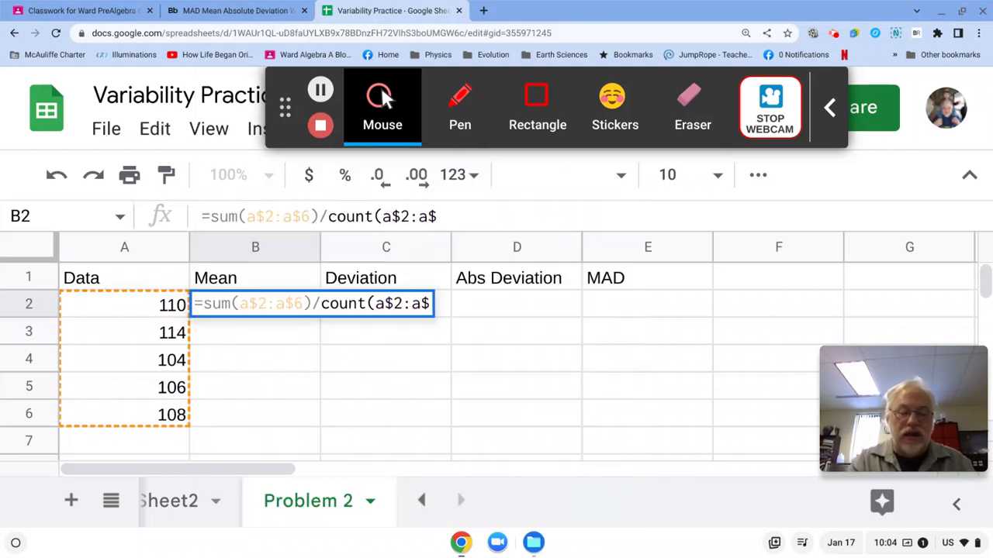
type("6)")
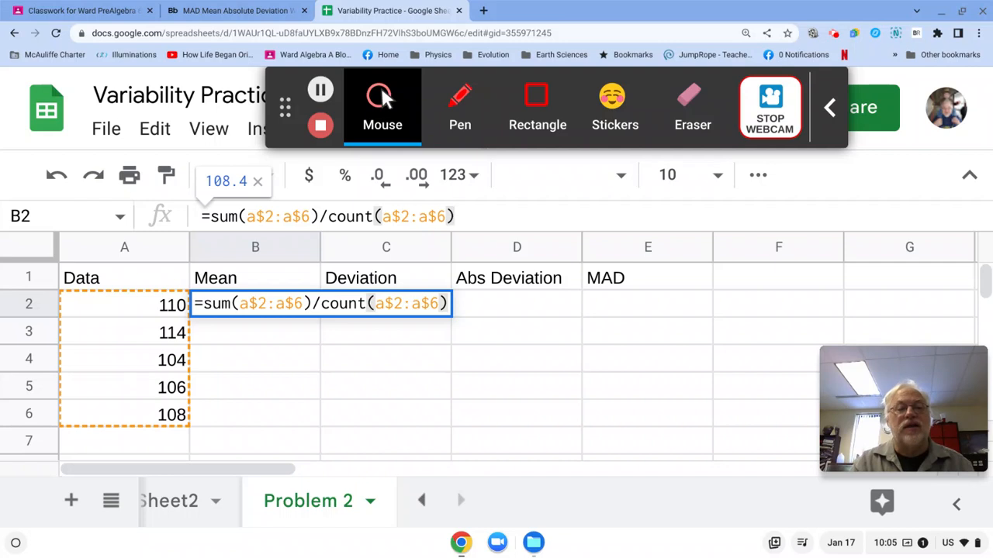
key("Return")
key("Up")
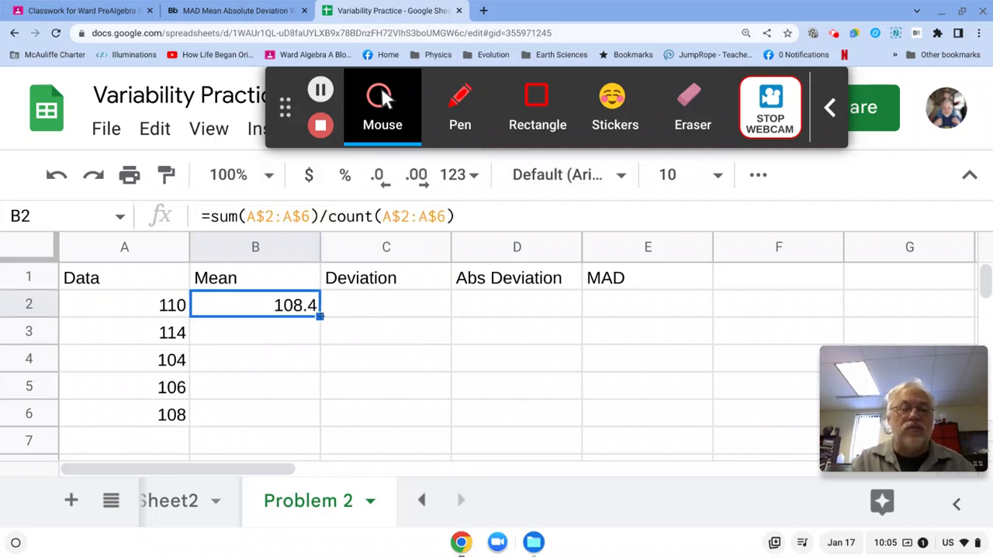
double_click(320, 315)
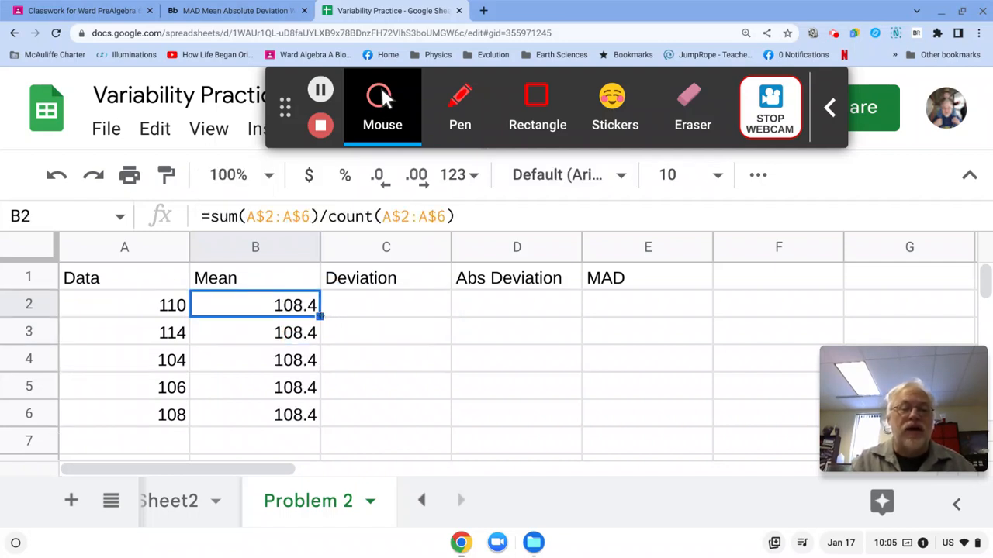
Calculate the deviation in C2 with =A2-B2 and fill the formula down through C6.
left_click(368, 308)
type("=")
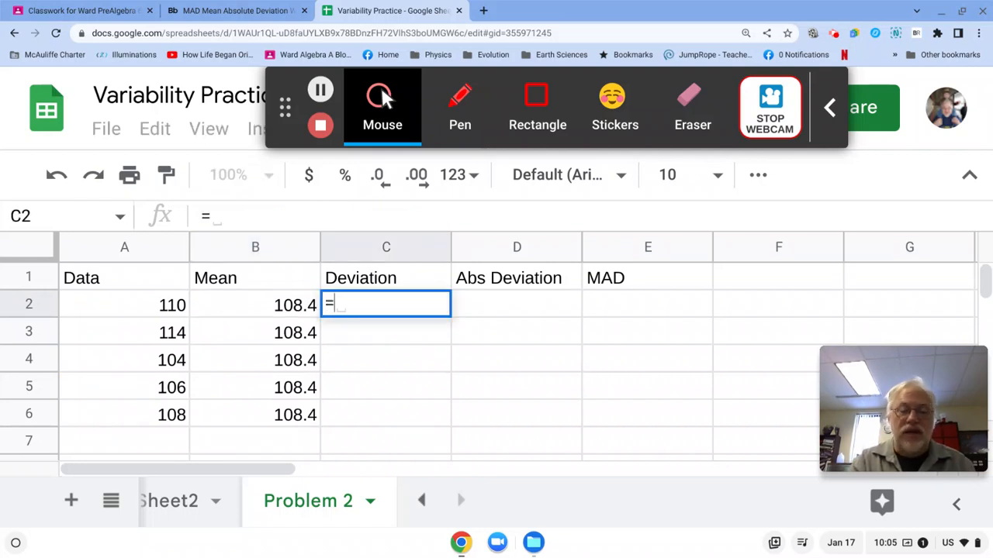
left_click(177, 309)
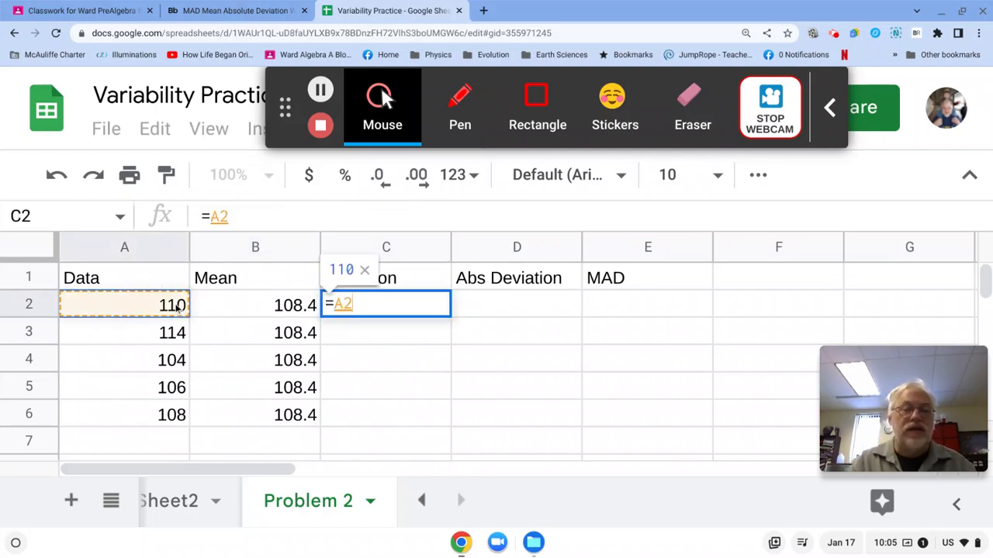
type("-")
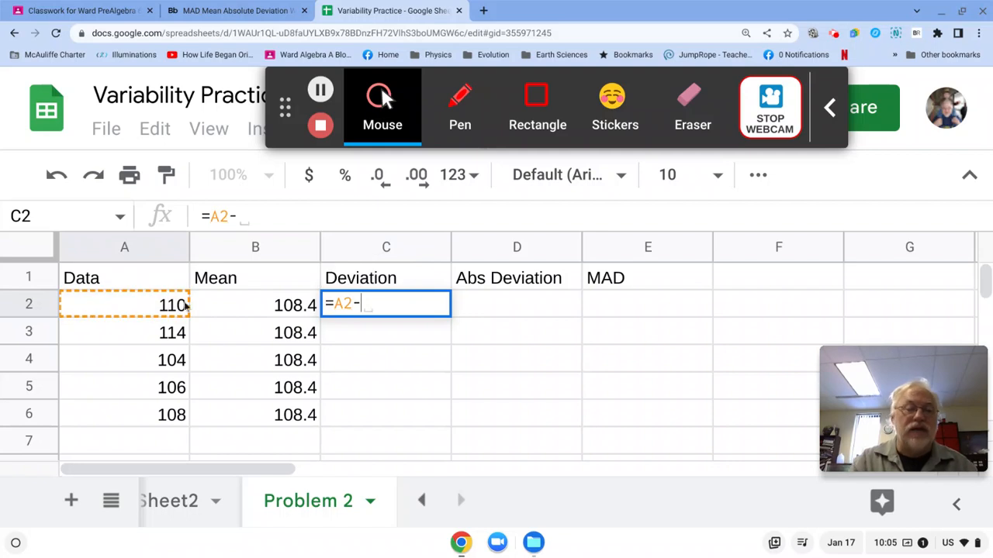
left_click(261, 306)
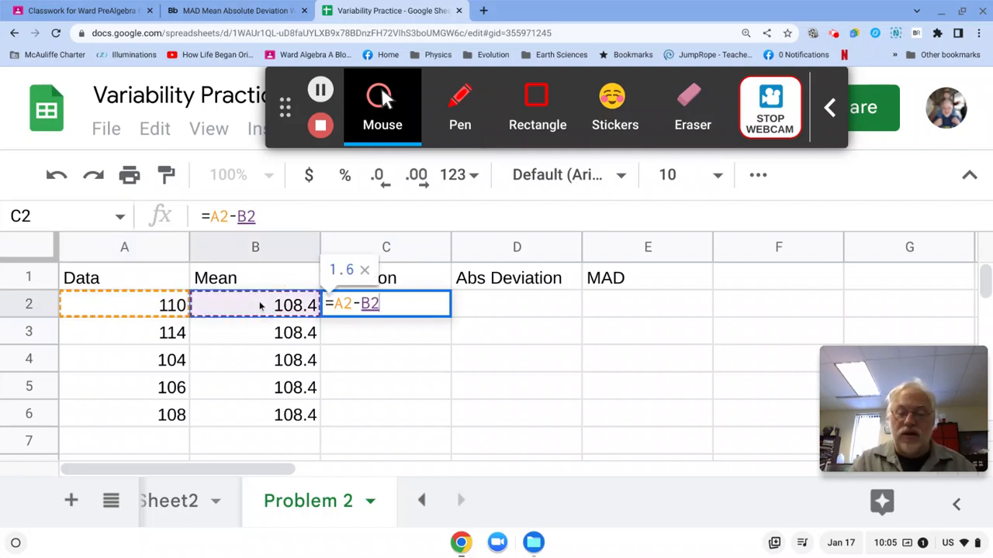
key("Return")
key("Up")
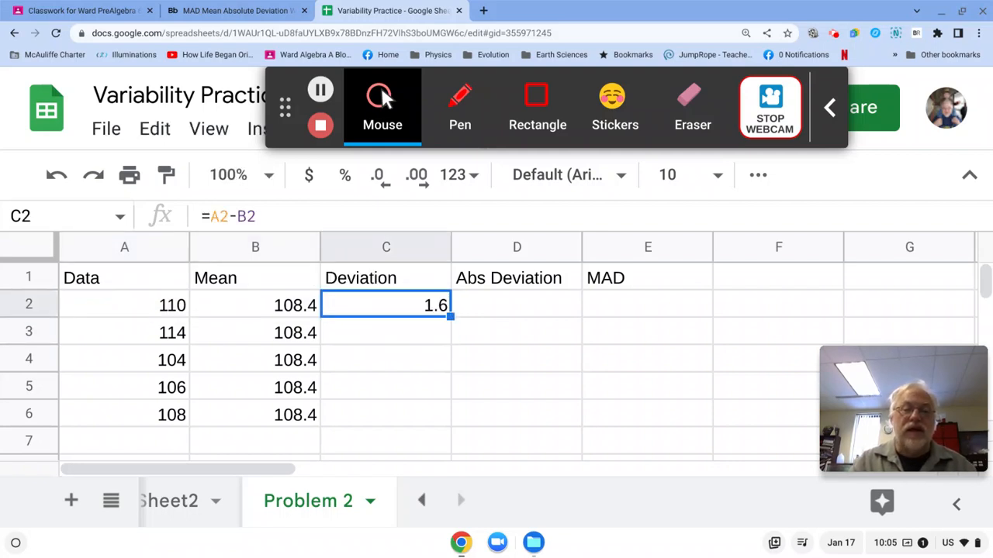
double_click(451, 317)
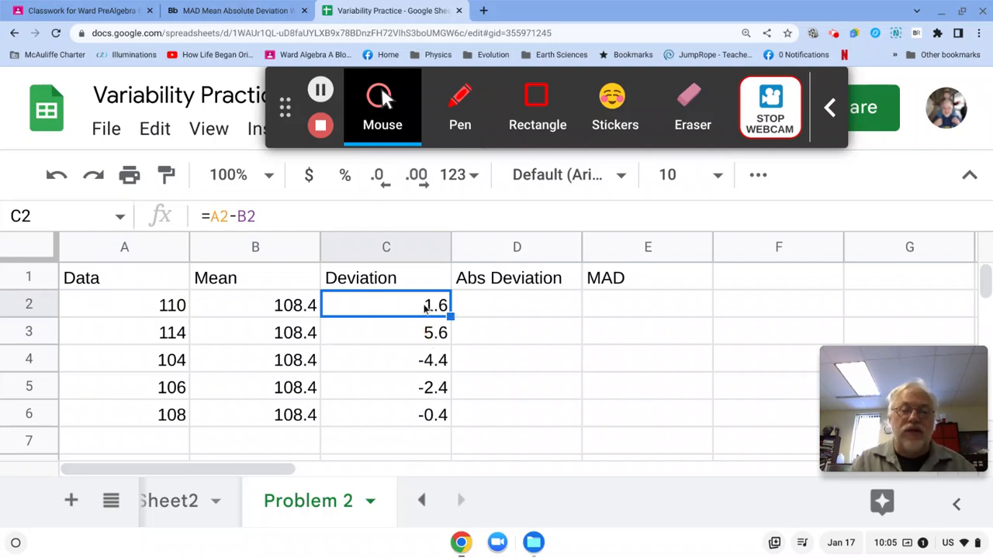
left_click(521, 308)
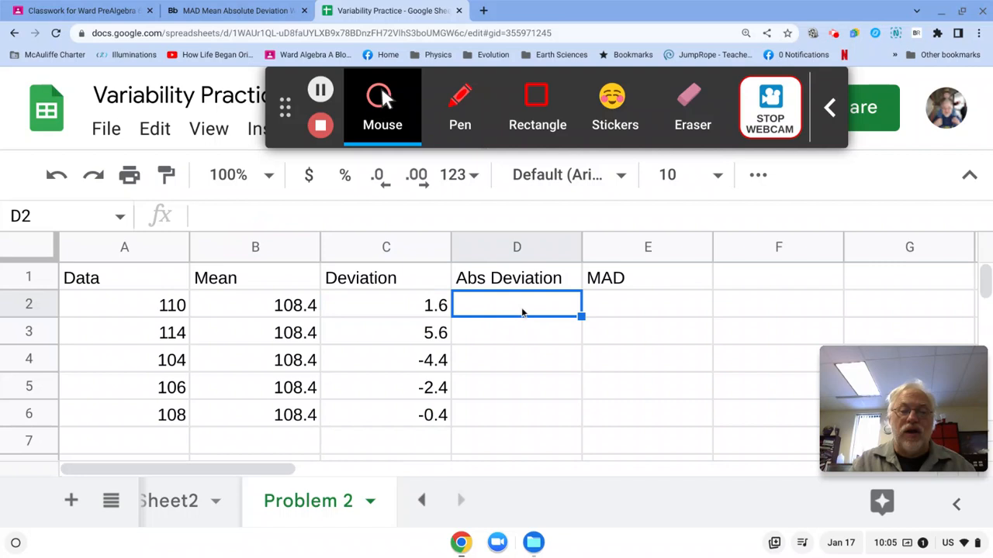
type("=")
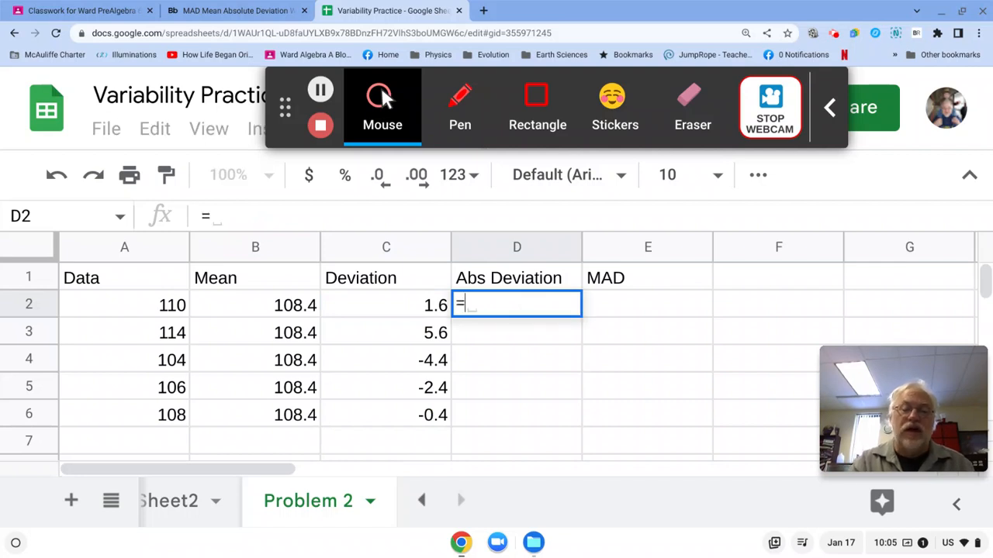
type("abs")
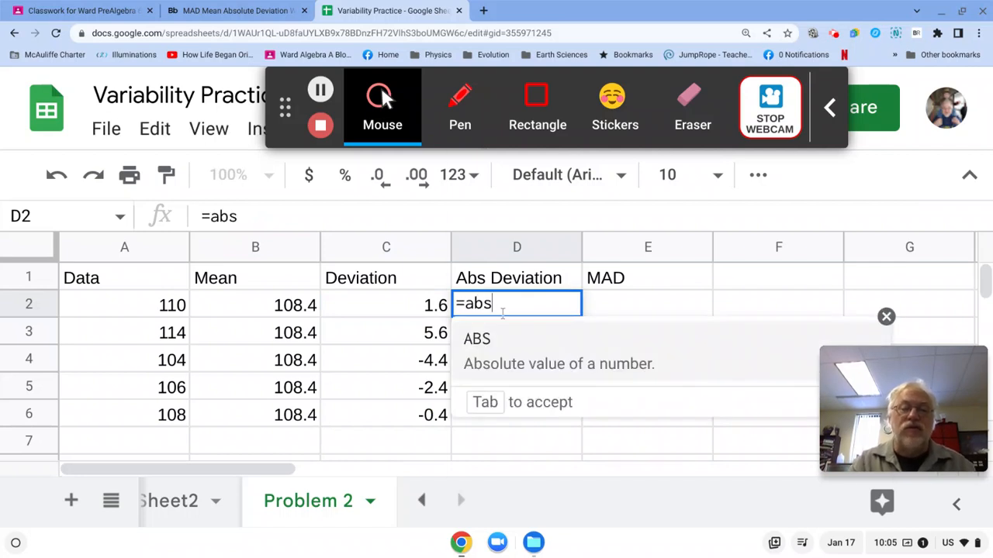
left_click(421, 307)
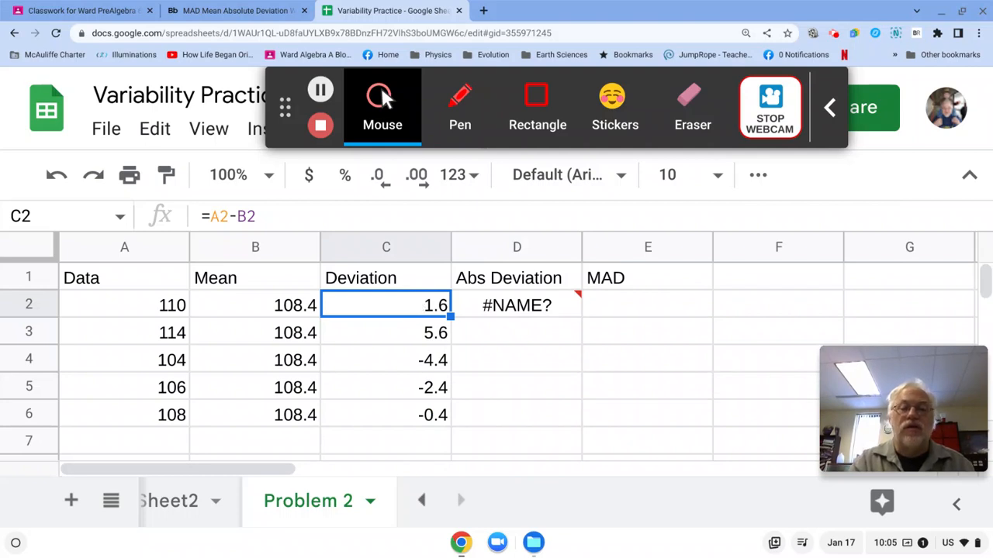
left_click(476, 310)
key("Delete")
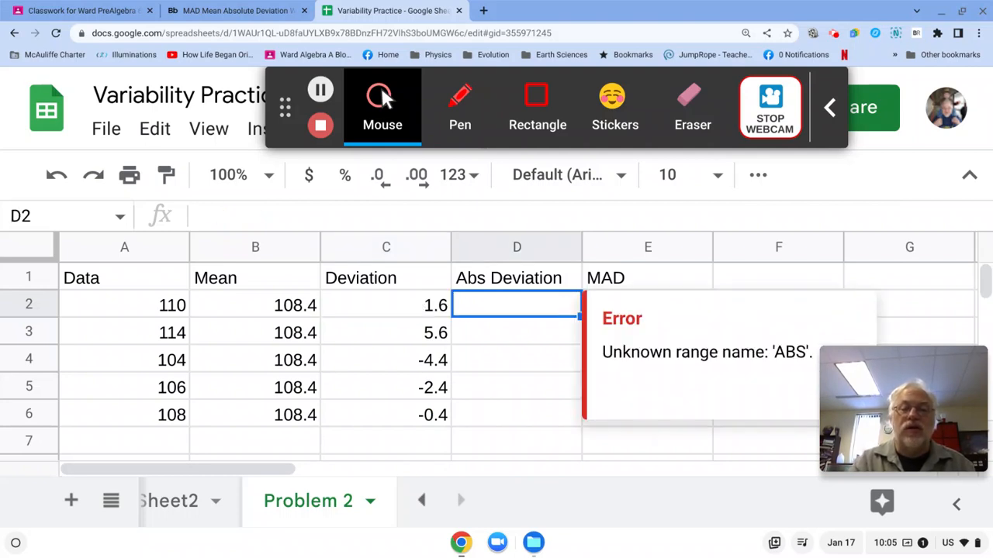
Calculate the absolute deviation in D2 with =abs(C2) and fill the formula down through D6.
type("=")
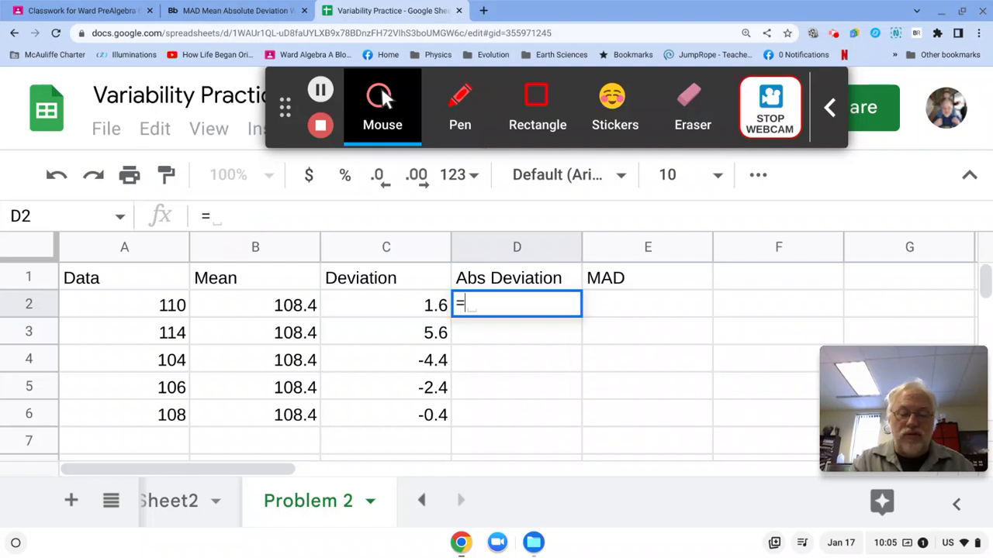
type("abs(")
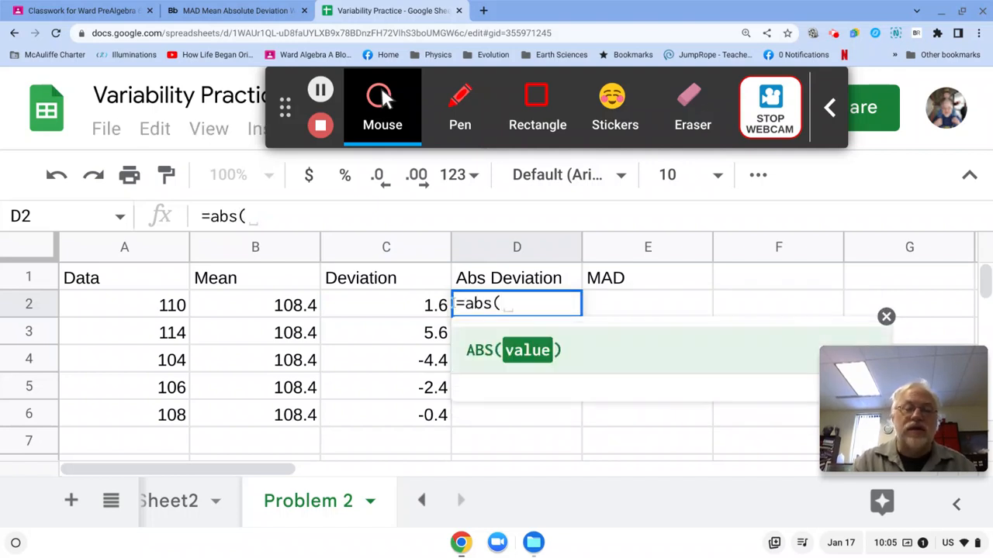
left_click(421, 305)
type(")")
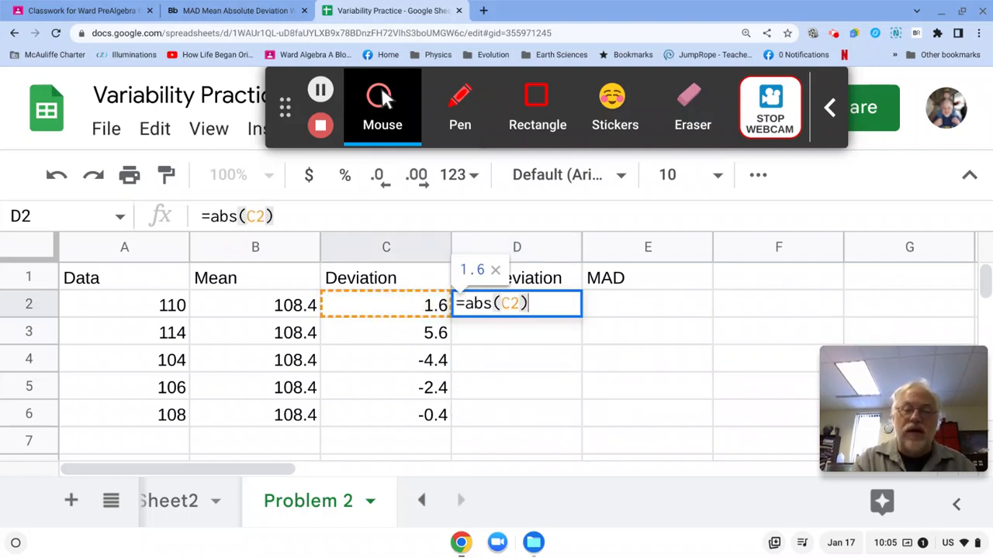
key("Return")
left_click(523, 310)
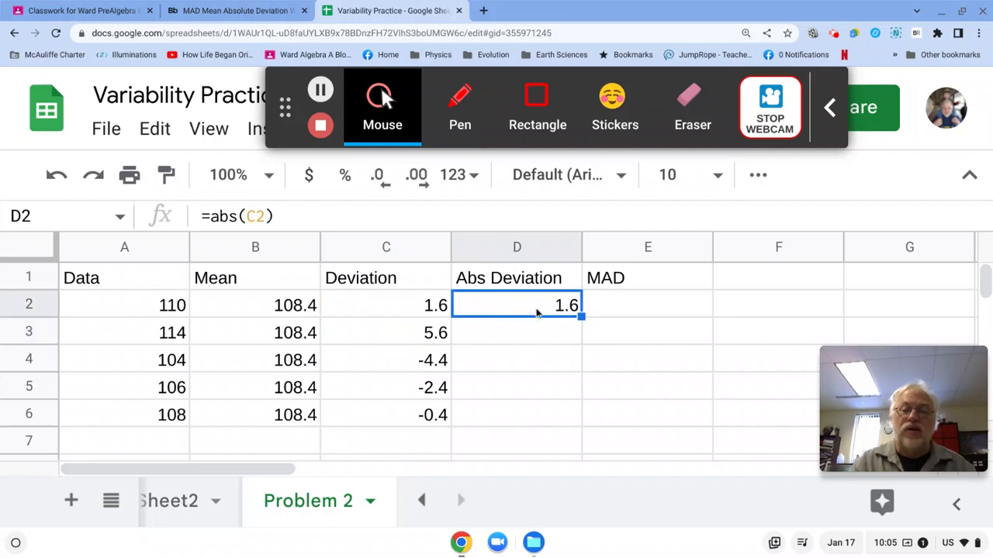
double_click(581, 317)
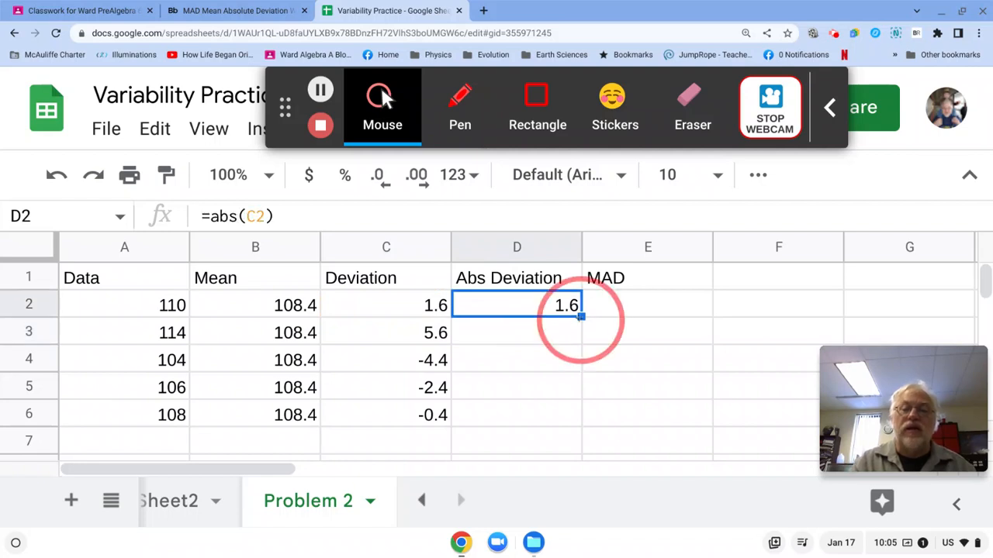
Calculate the MAD in E2 with the formula =sum(d2:d6)/count(d2:d6).
left_click(611, 307)
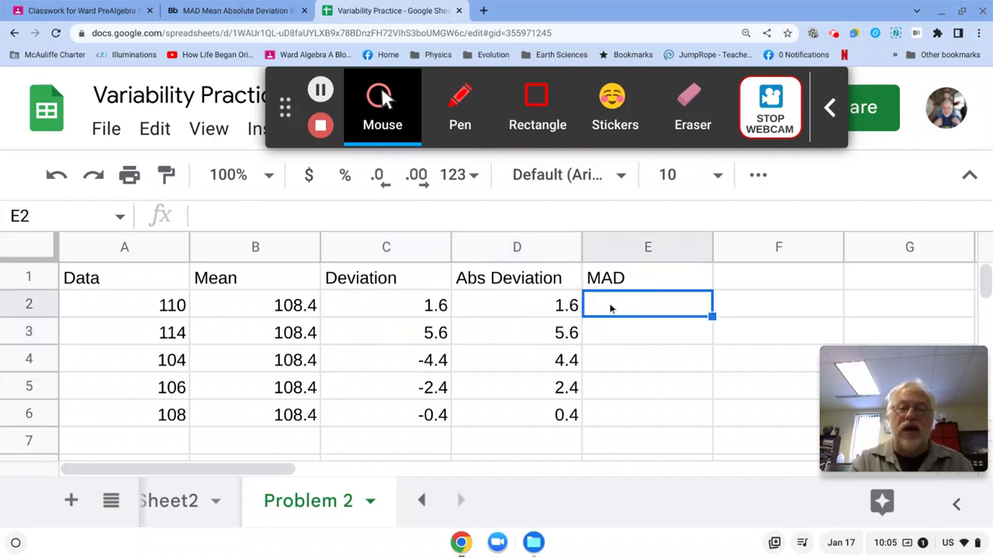
type("=")
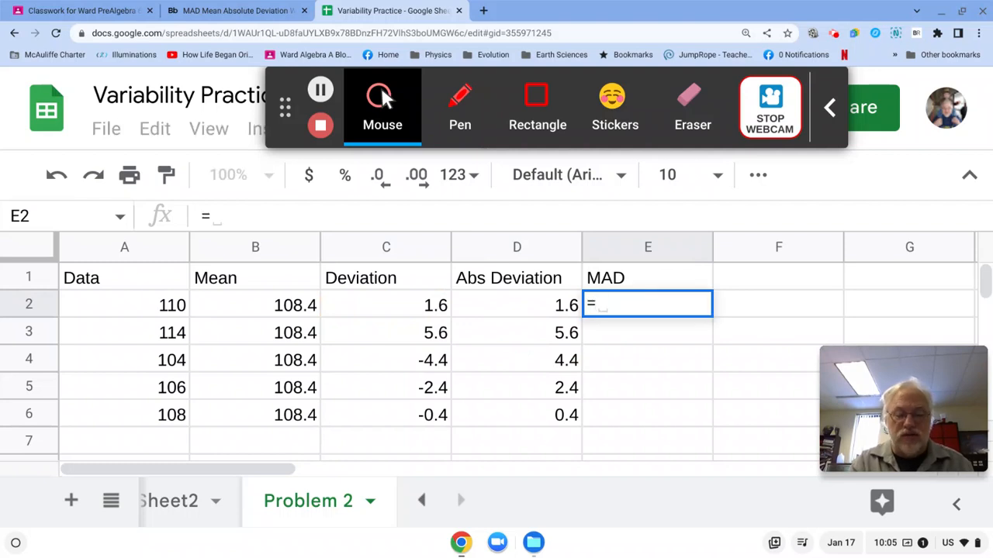
type("sum")
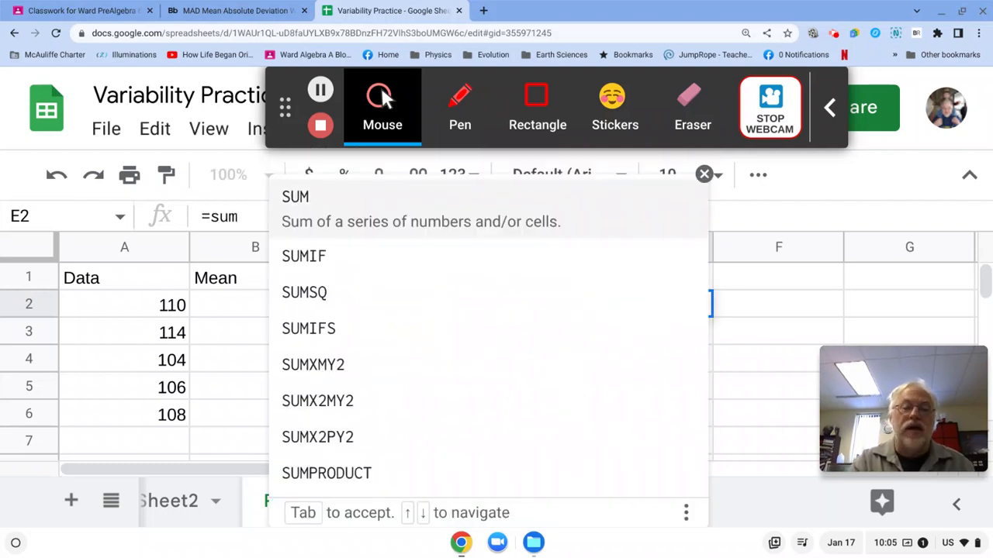
type("(")
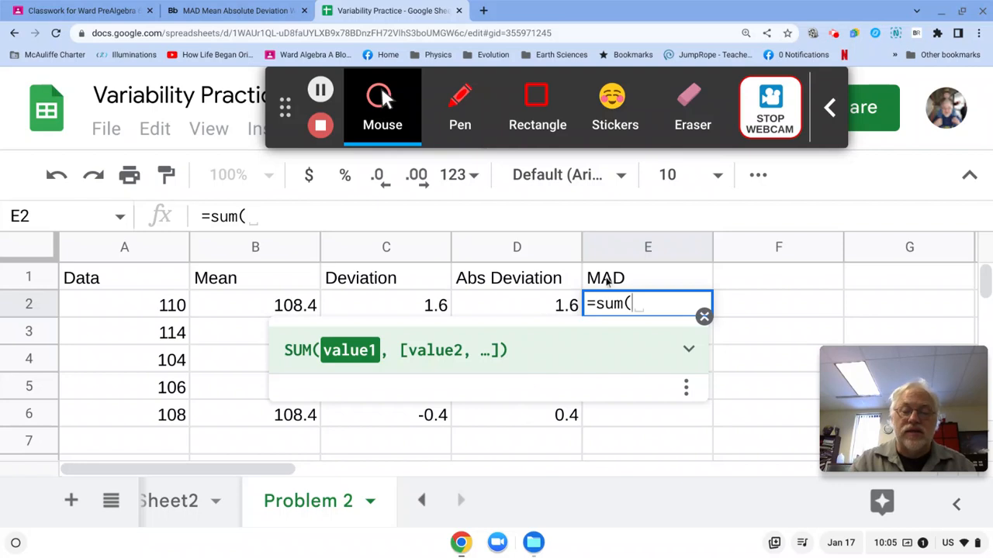
type("d2:d")
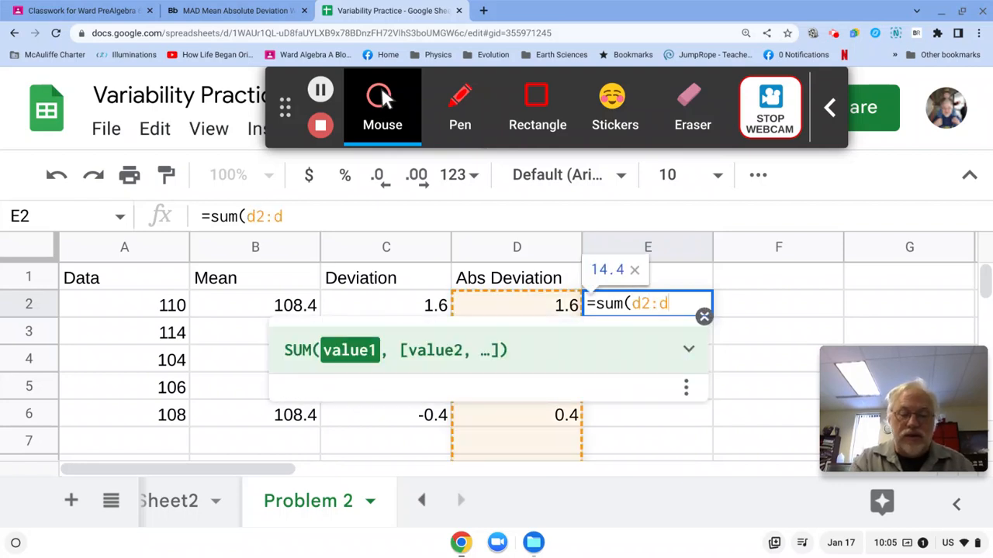
type("6)/cou")
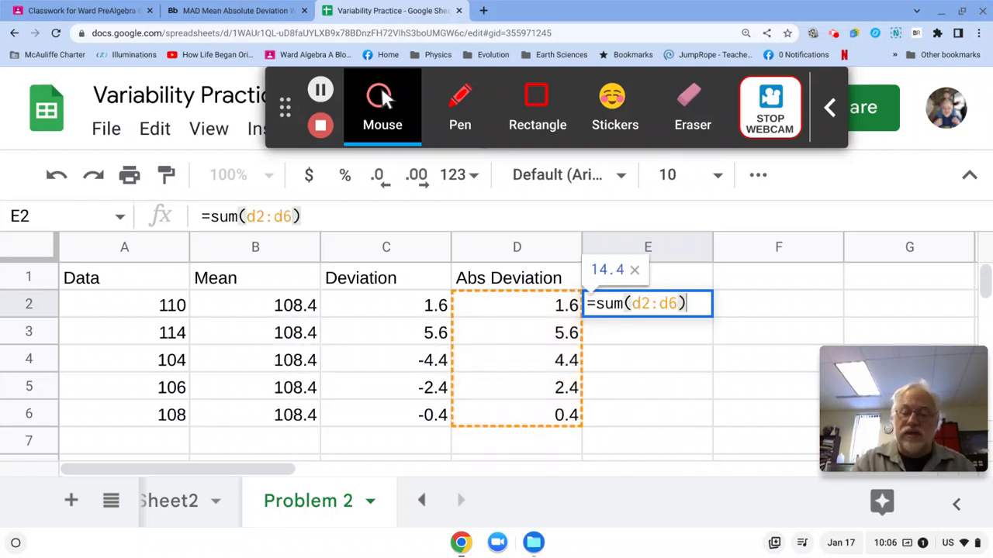
type("n")
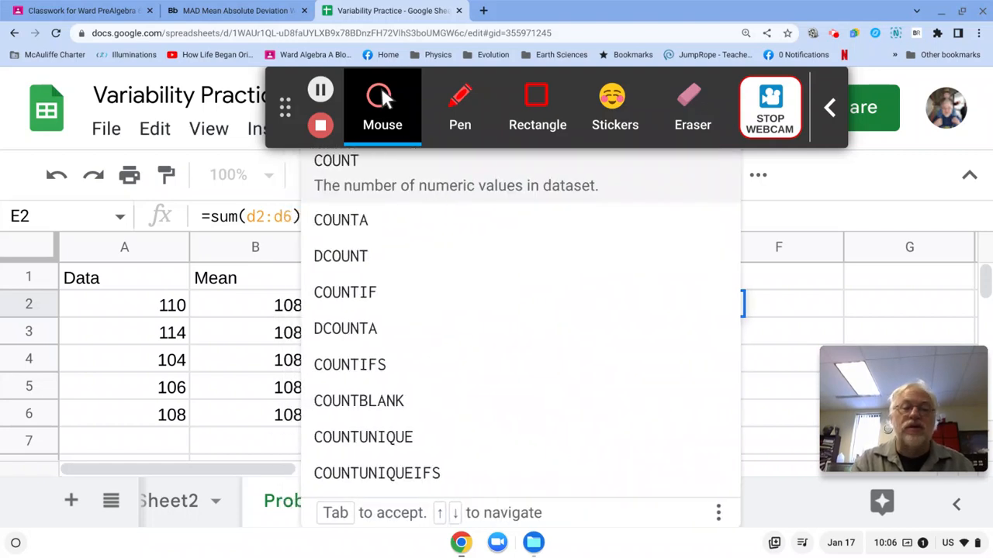
type("t(d2")
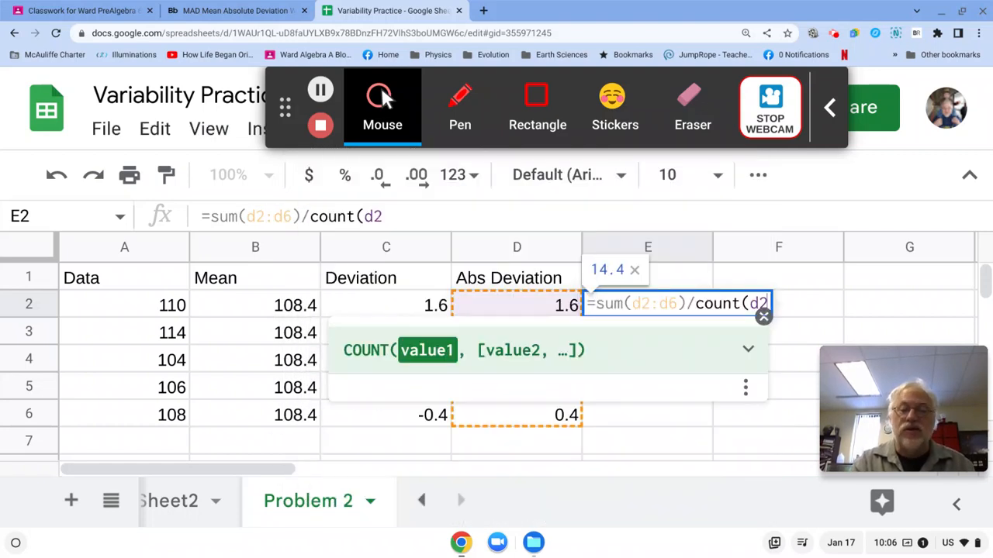
type(":")
type("6")
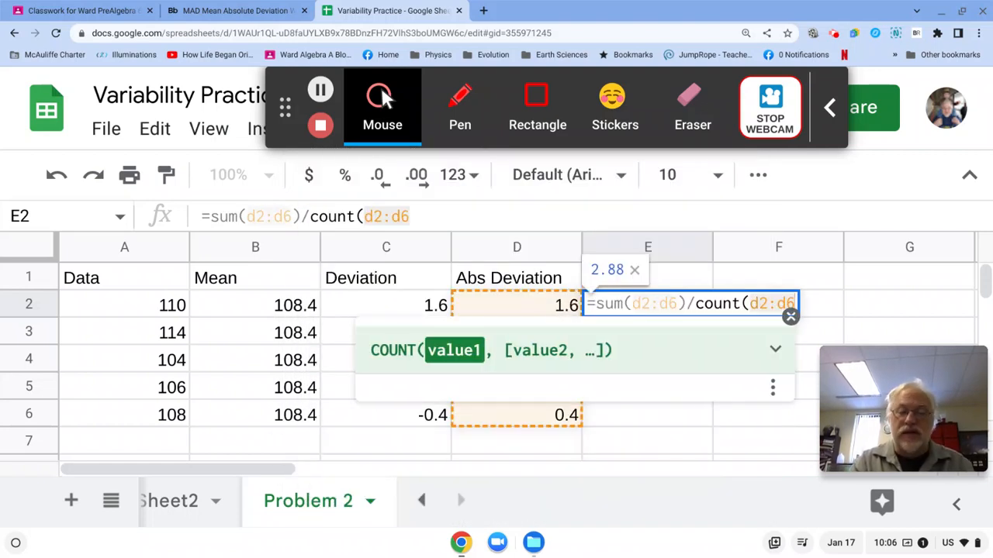
type(")")
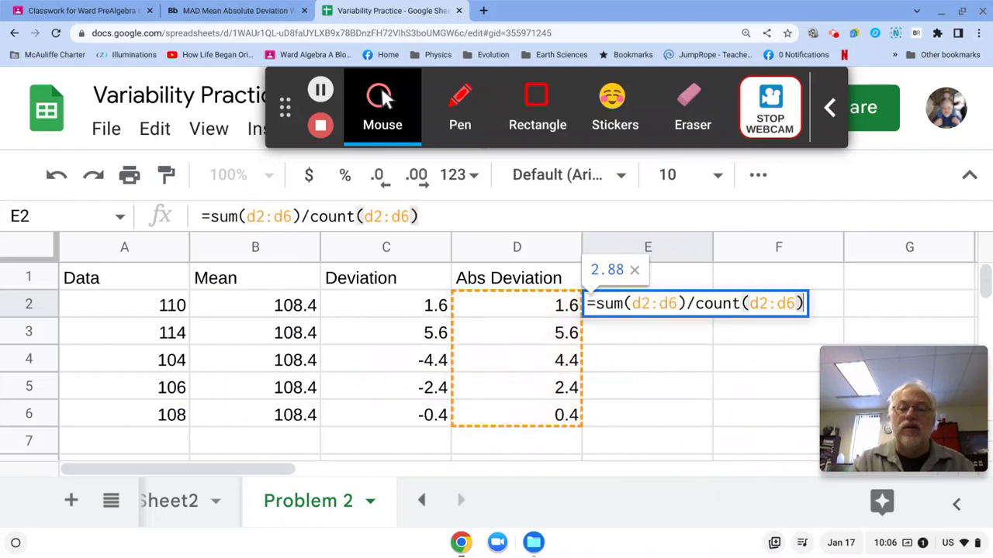
key("Return")
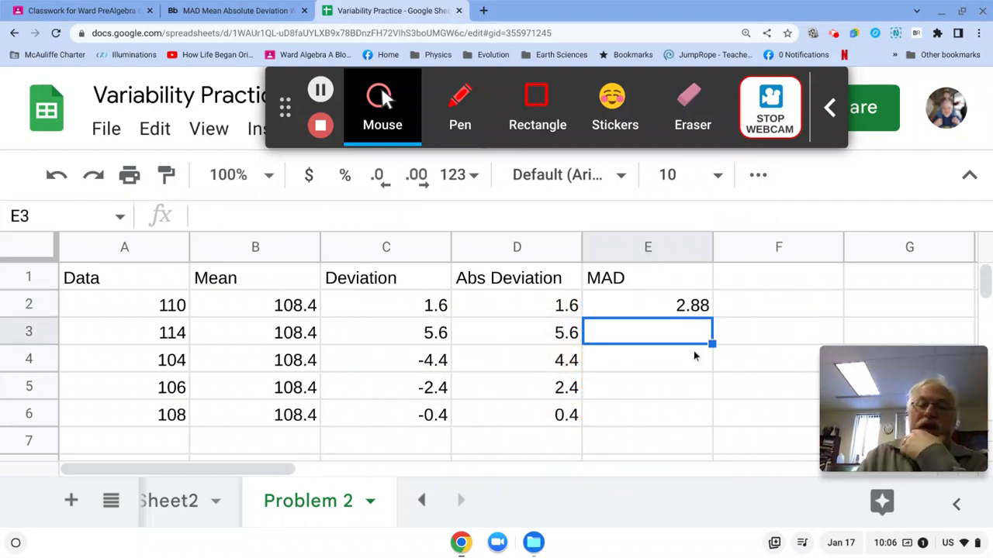
left_click(691, 310)
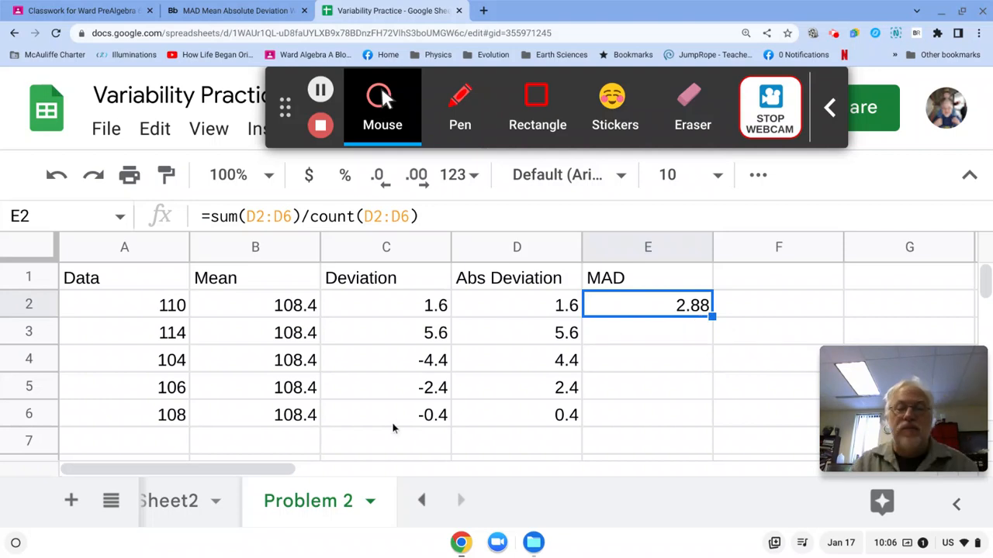
Switch to Sheet2 and examine the absolute deviations and the MAD formula in E2.
left_click(191, 501)
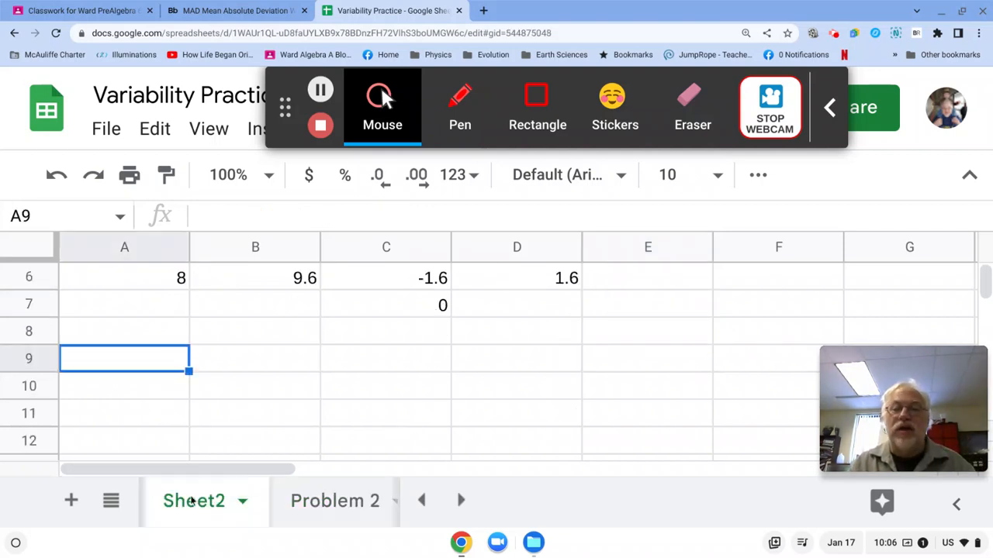
left_click(542, 287)
key("Up")
key("Up")
key("Up")
key("Up")
key("Up")
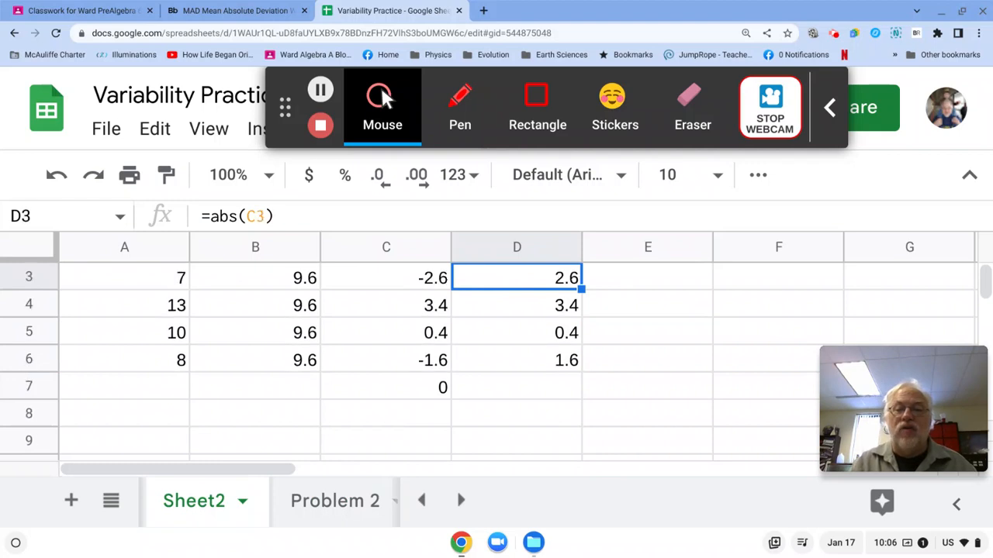
key("Right")
key("Right")
key("Down")
key("Left")
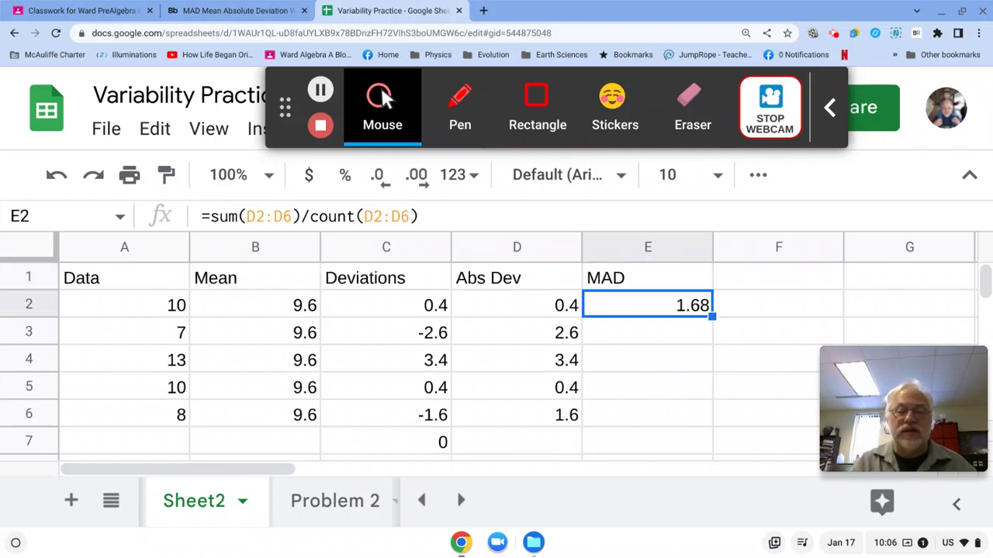
Rename Sheet2 as Problem 1.
left_click(243, 501)
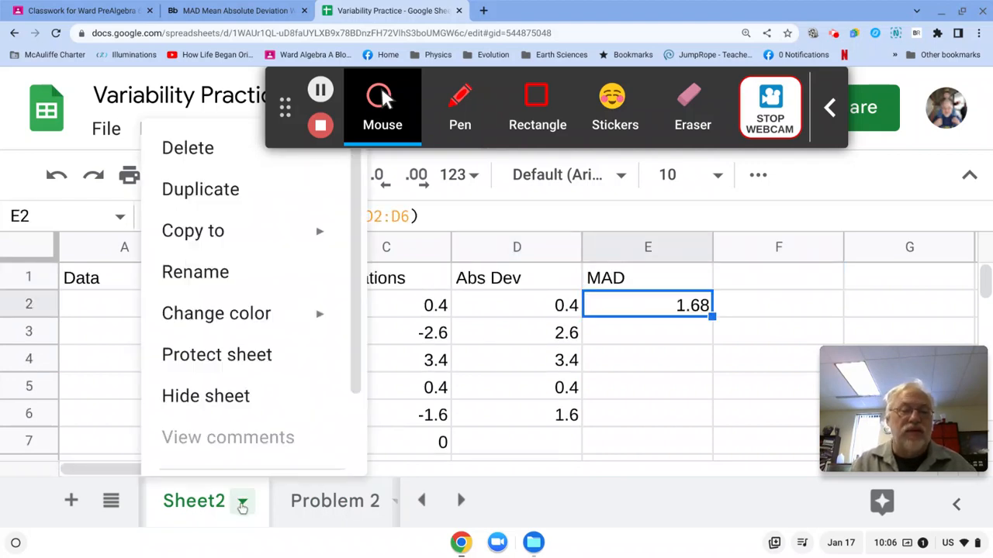
left_click(217, 272)
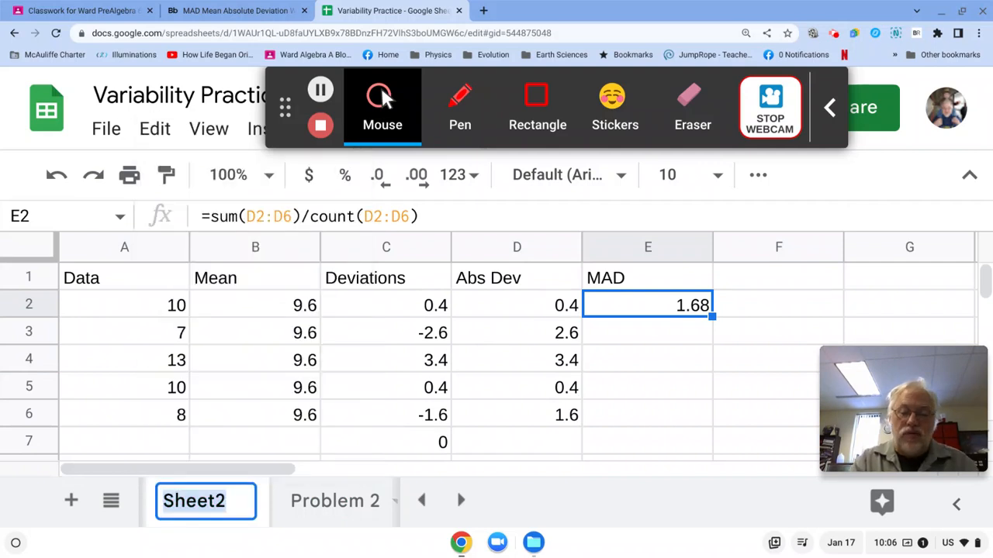
type("Problem 1")
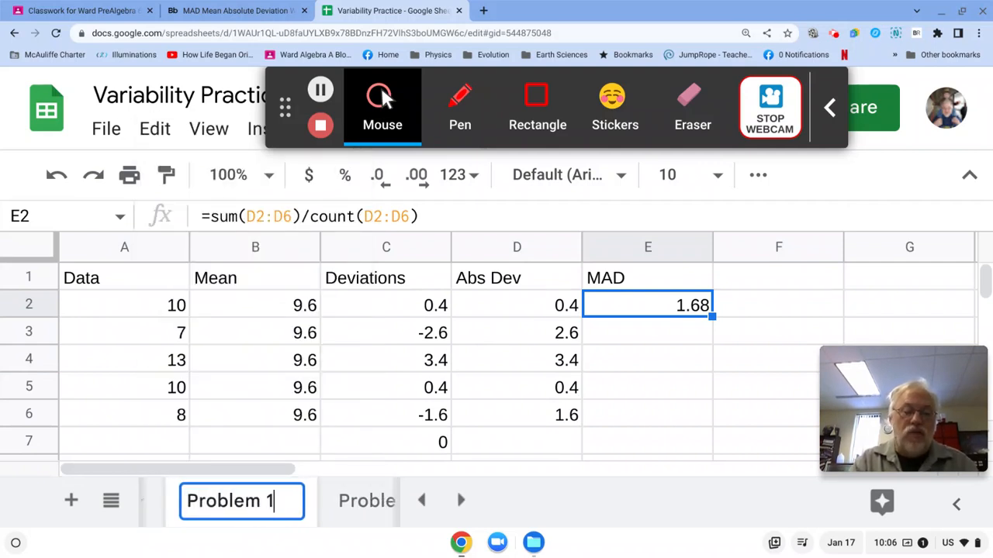
left_click(161, 359)
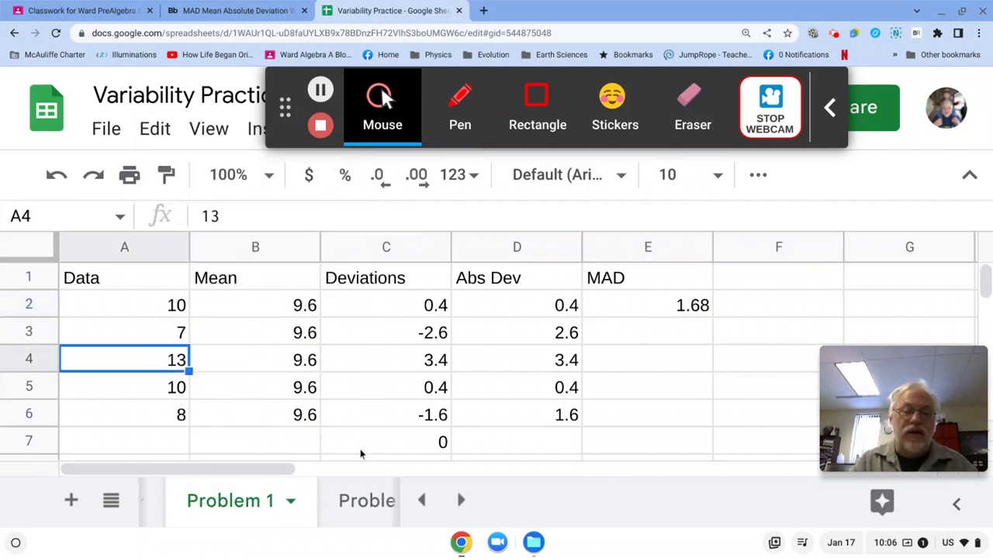
Rename Sheet1, which holds the duck weight data, as DUCKS!
left_click(420, 500)
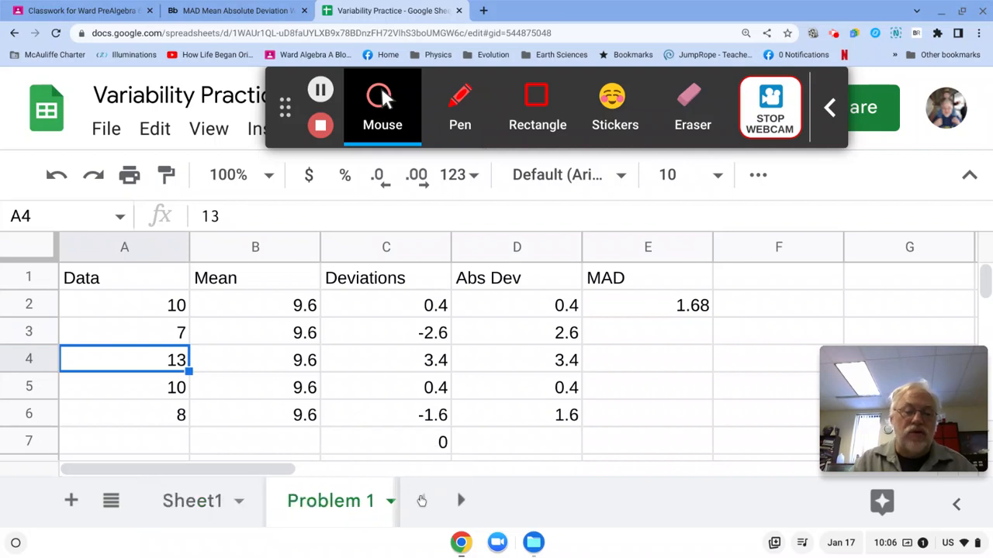
left_click(241, 502)
left_click(240, 501)
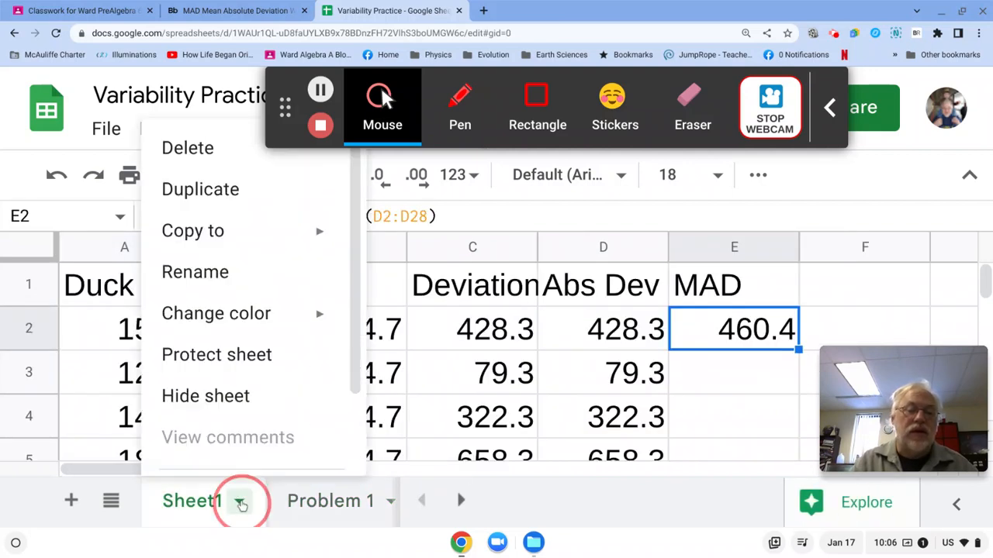
left_click(212, 286)
type("DUCKS!")
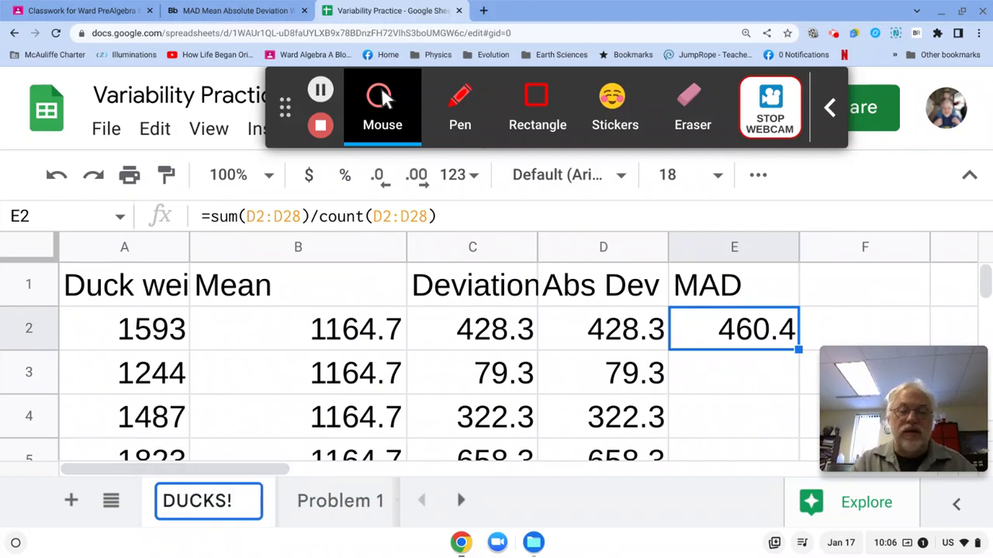
left_click(237, 348)
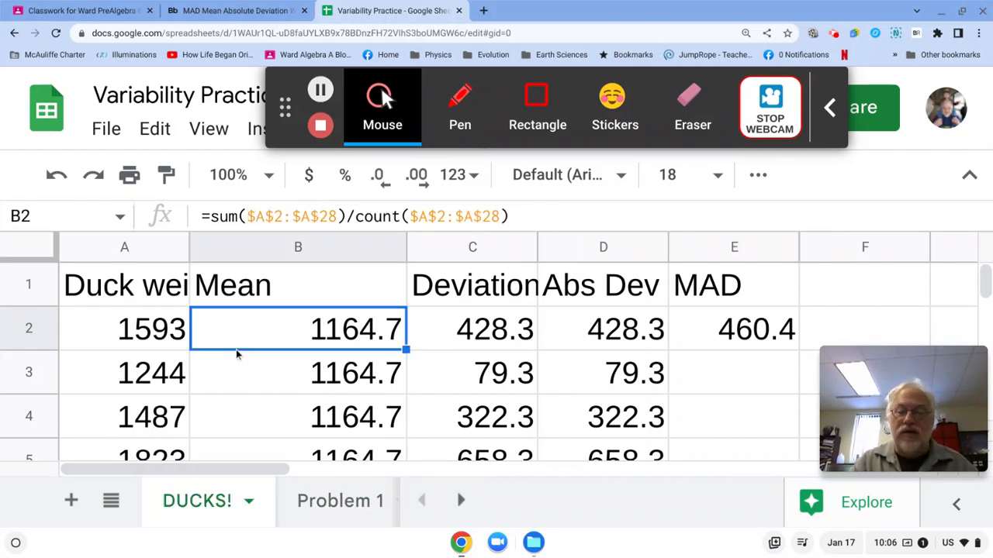